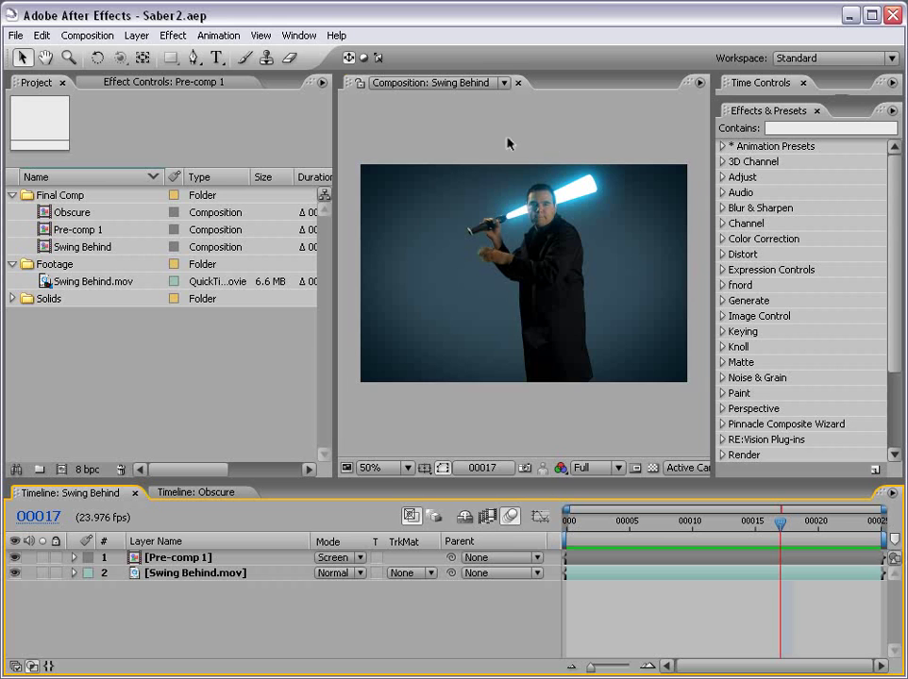
Step: Create a new Swing Behind 2 composition from the Swing Behind.mov footage
{"action": "left_click", "coordinate": [507, 142]}
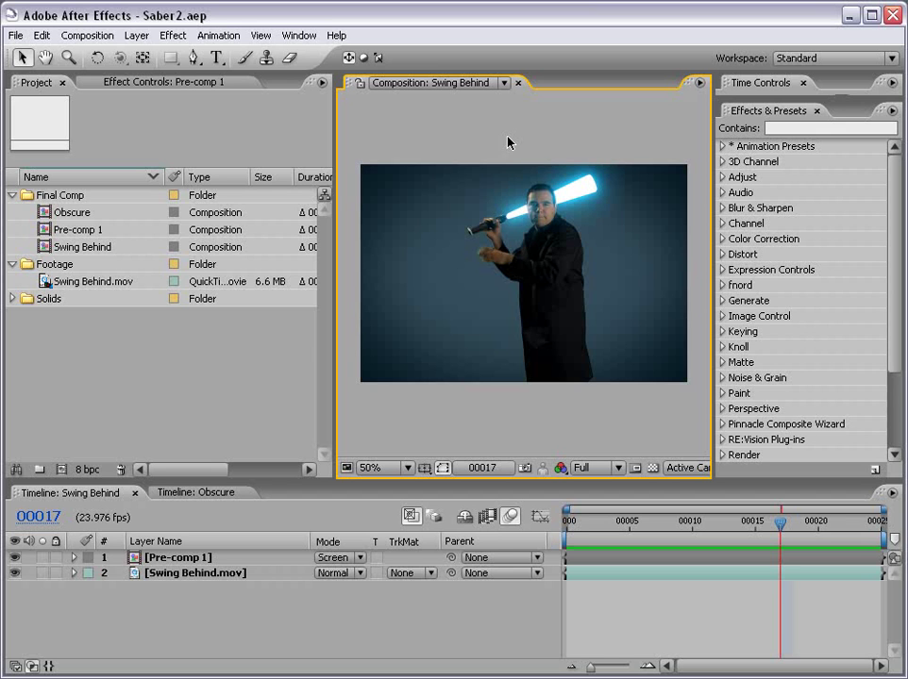
{"action": "left_click", "coordinate": [187, 494]}
{"action": "left_click", "coordinate": [108, 492]}
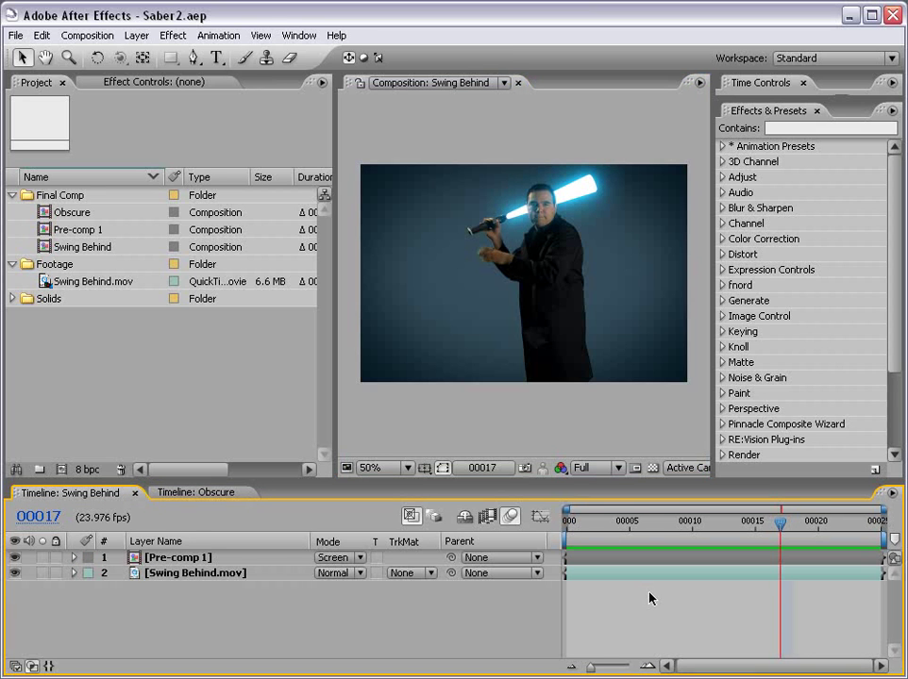
{"action": "left_click", "coordinate": [102, 373]}
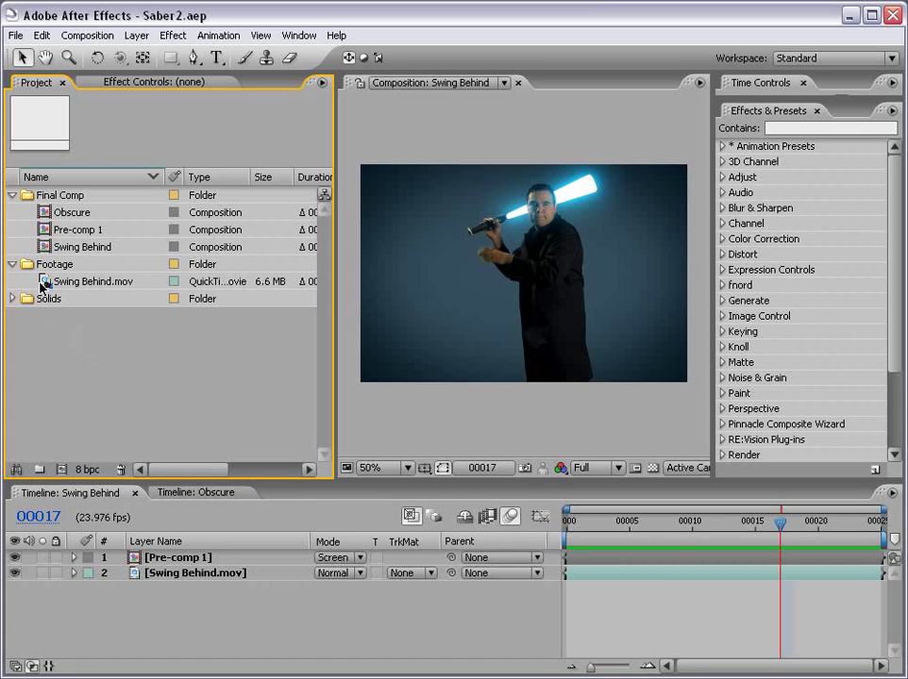
{"action": "left_click_drag", "start_coordinate": [42, 281], "coordinate": [63, 481]}
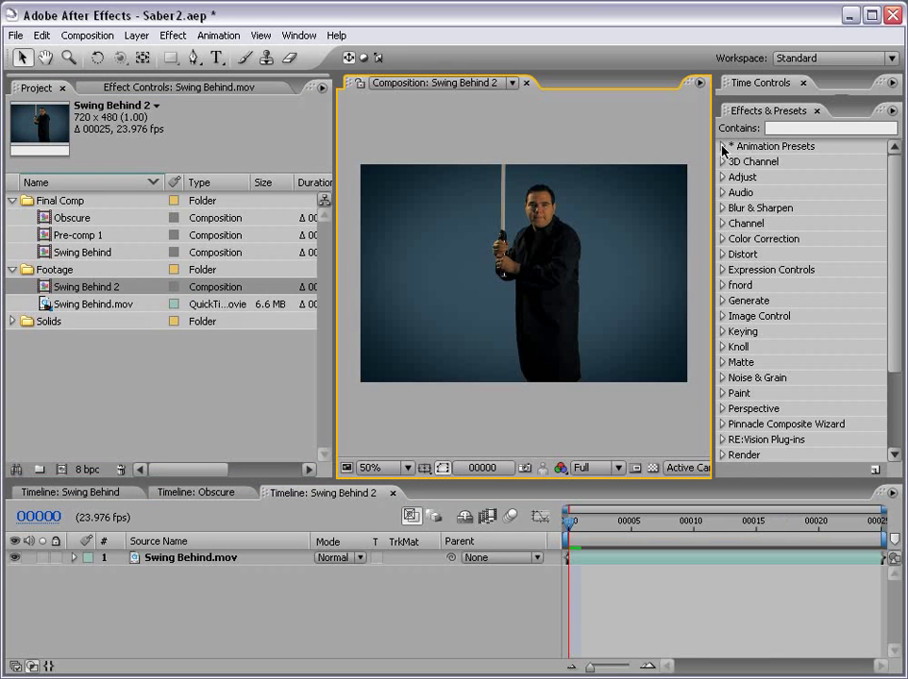
Step: Expand Animation Presets > AndrewKramer > VFX and select the Light_Saber_V2 preset
{"action": "left_click", "coordinate": [722, 147]}
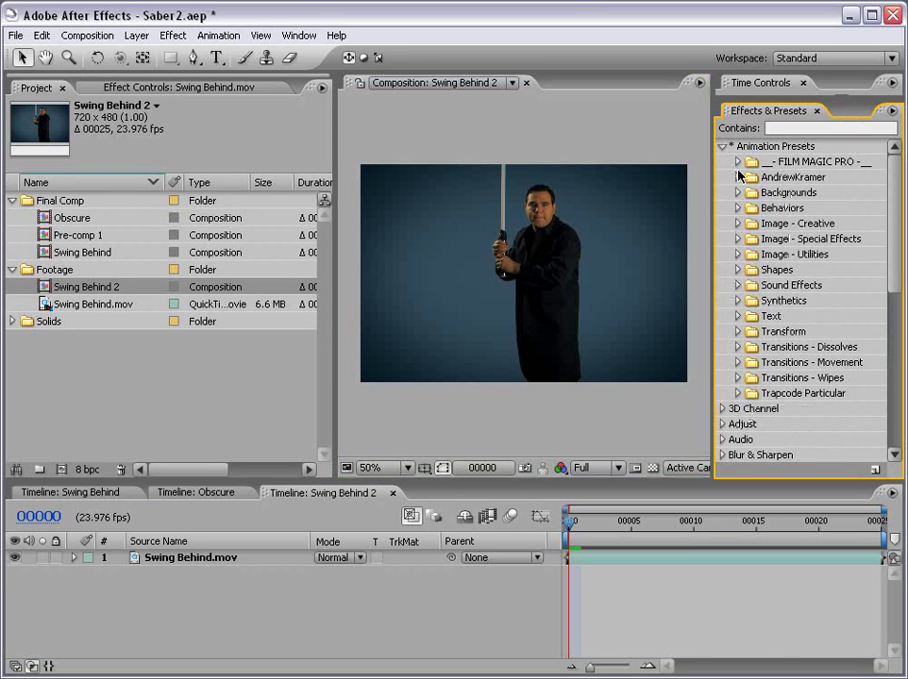
{"action": "left_click", "coordinate": [738, 178]}
{"action": "left_click", "coordinate": [752, 240]}
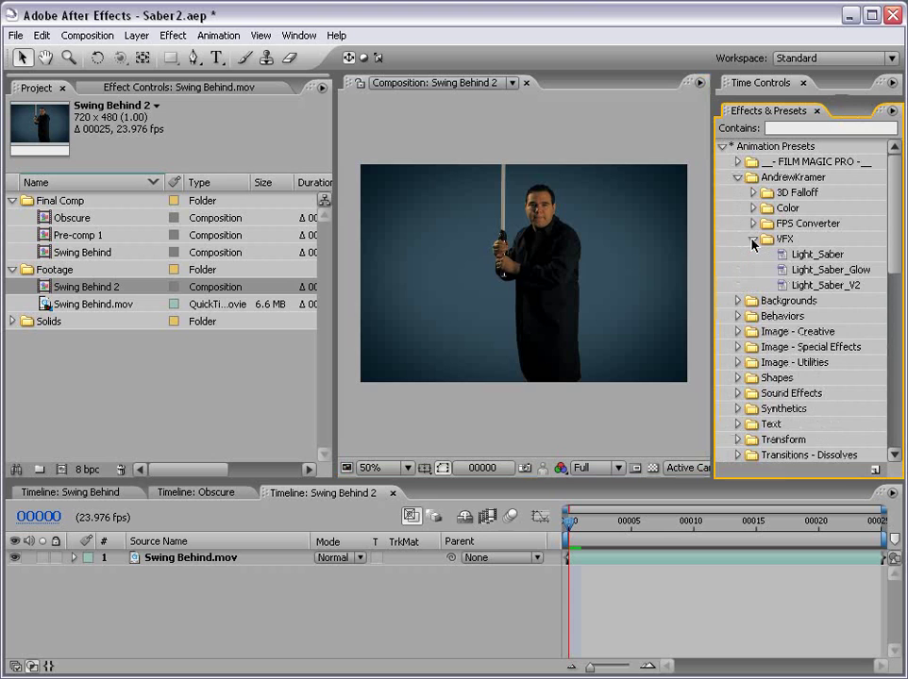
{"action": "left_click", "coordinate": [838, 285]}
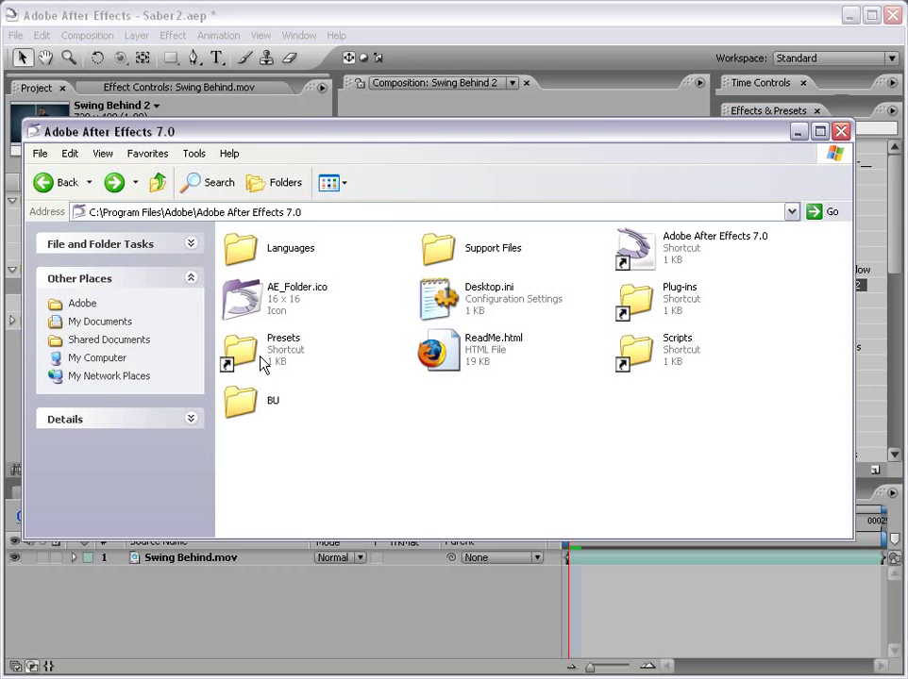
Step: In Explorer, open Presets, locate the AndrewKramer folder, then go back
{"action": "double_click", "coordinate": [288, 355]}
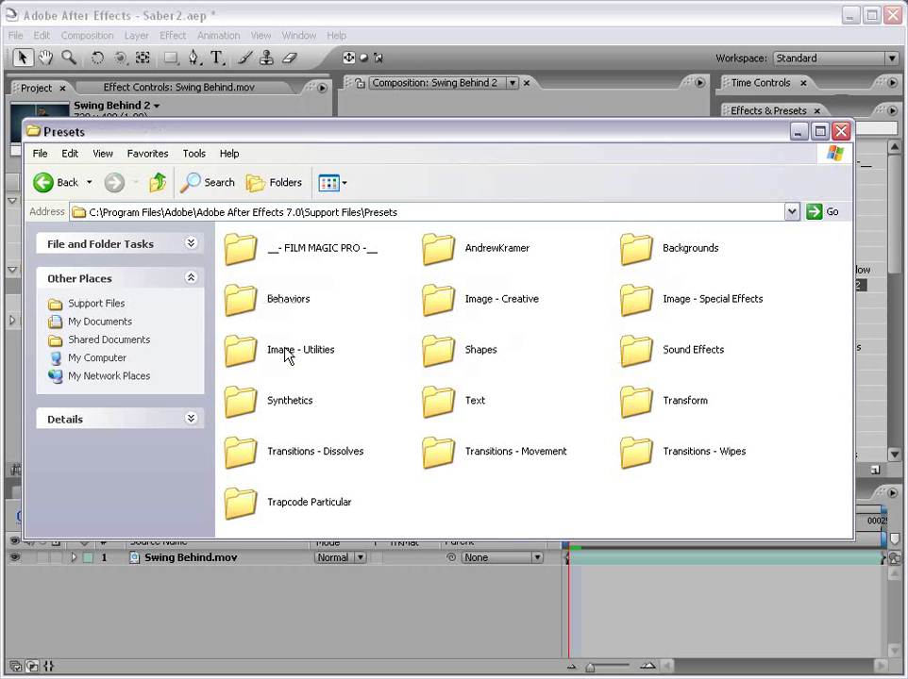
{"action": "left_click", "coordinate": [440, 252]}
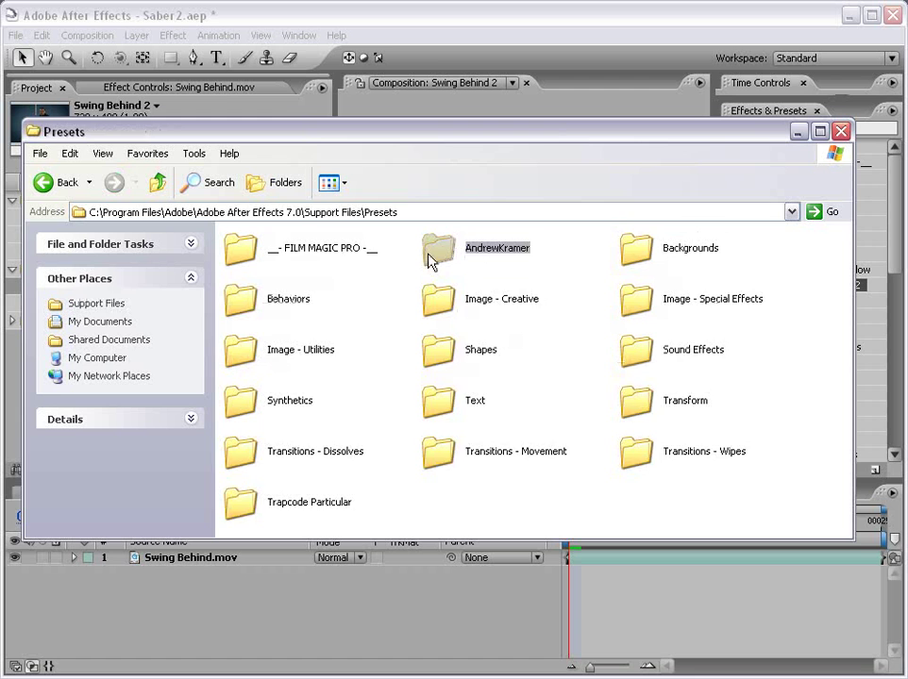
{"action": "key", "text": "BackSpace"}
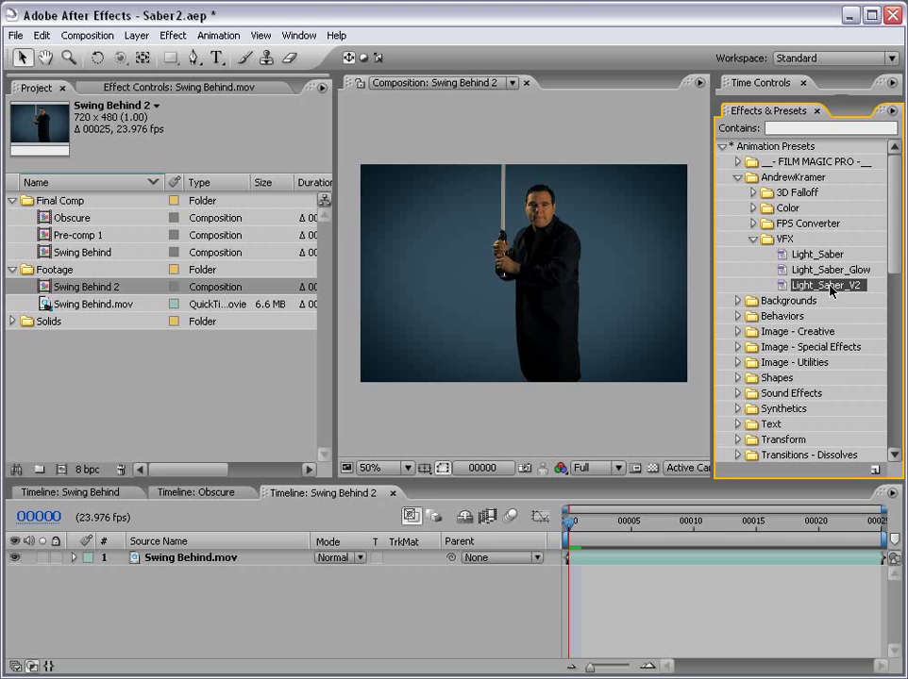
Step: Add a new full-frame grey solid layer with default settings
{"action": "left_click", "coordinate": [137, 35]}
{"action": "mouse_move", "coordinate": [156, 57]}
{"action": "left_click", "coordinate": [397, 68]}
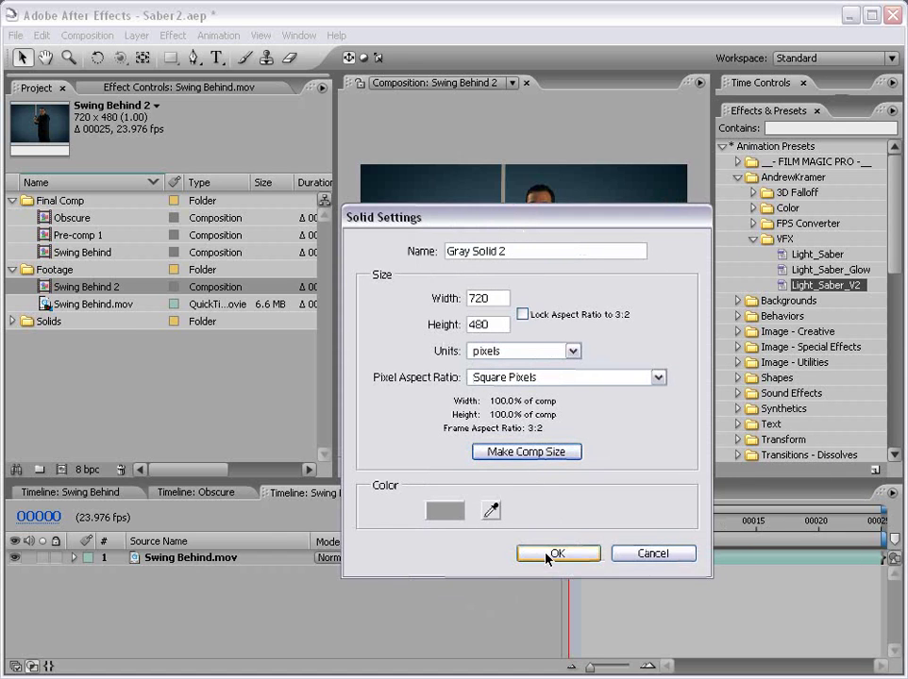
{"action": "left_click", "coordinate": [557, 554]}
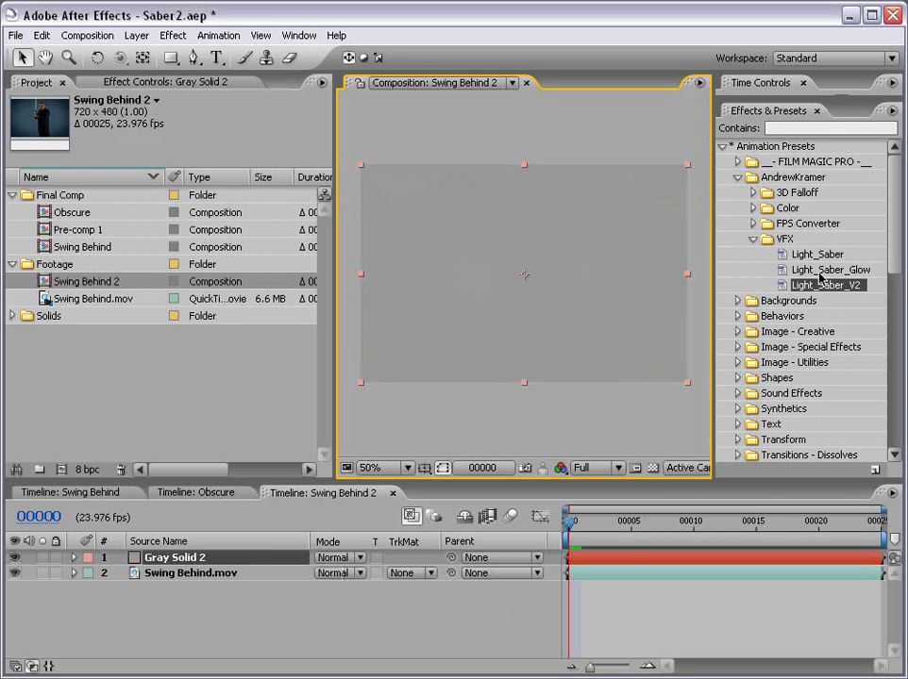
Step: Apply the Light_Saber_V2 preset to the grey solid and collapse FX_Saber
{"action": "left_click_drag", "start_coordinate": [832, 290], "coordinate": [450, 257]}
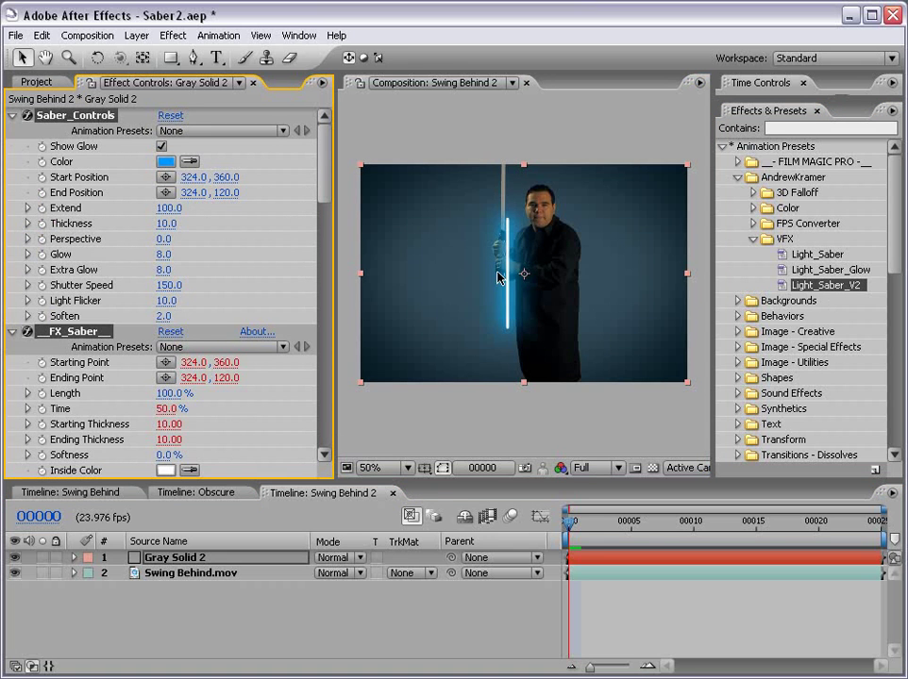
{"action": "left_click", "coordinate": [61, 120]}
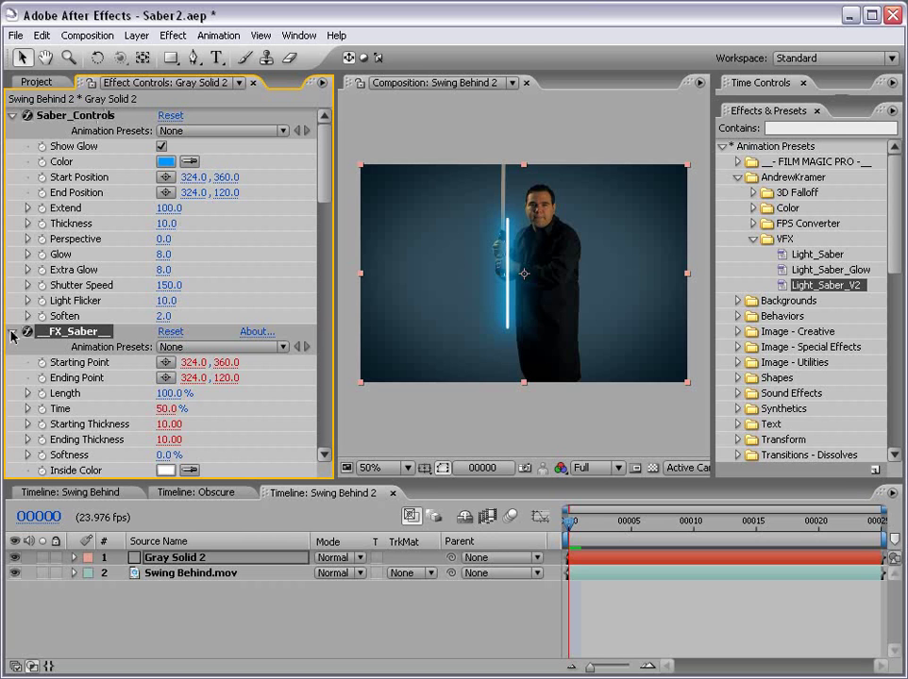
{"action": "left_click", "coordinate": [13, 332]}
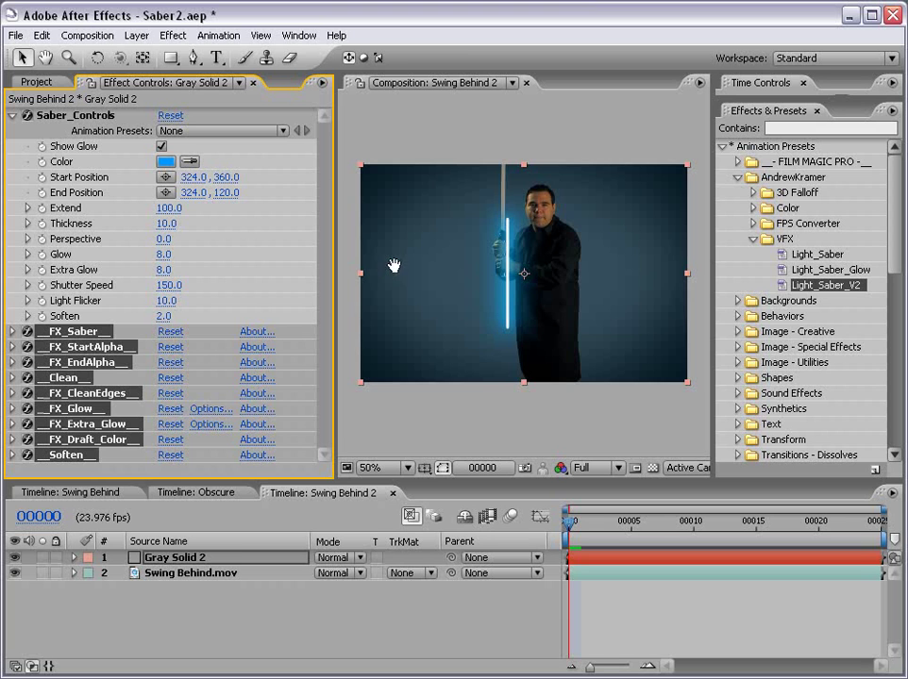
Step: Move the saber's start point to the actor's hilt and its end point above it
{"action": "scroll", "coordinate": [393, 263], "scroll_direction": "up", "scroll_amount": 2}
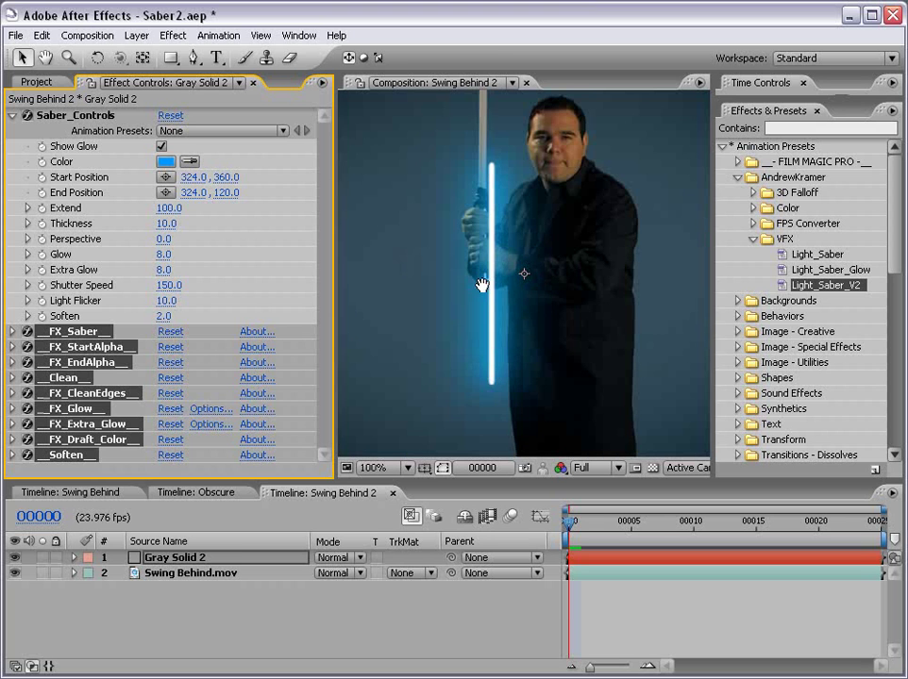
{"action": "left_click", "coordinate": [66, 116]}
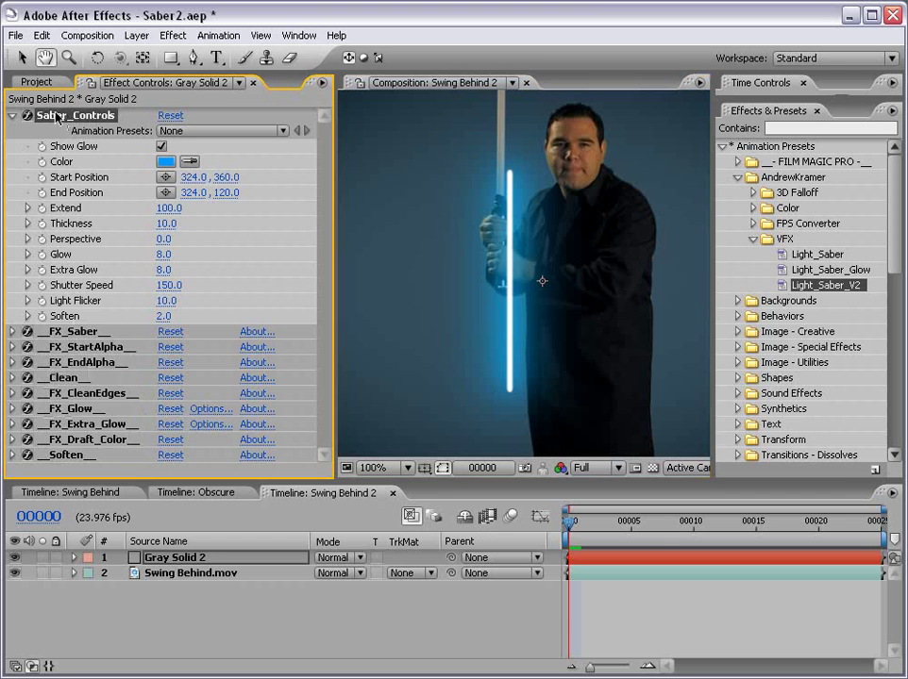
{"action": "left_click_drag", "start_coordinate": [510, 172], "coordinate": [574, 176]}
{"action": "left_click_drag", "start_coordinate": [509, 390], "coordinate": [527, 346]}
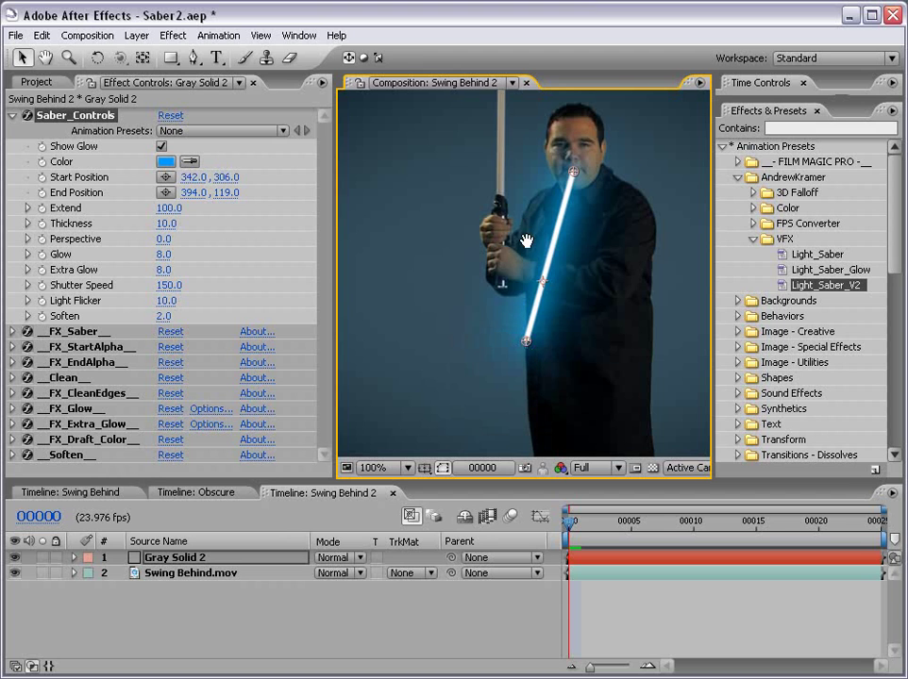
{"action": "left_click_drag", "start_coordinate": [525, 241], "coordinate": [512, 308]}
{"action": "left_click_drag", "start_coordinate": [513, 409], "coordinate": [488, 265]}
{"action": "mouse_move", "coordinate": [521, 232]}
{"action": "left_mouse_down"}
{"action": "mouse_move", "coordinate": [507, 302]}
{"action": "mouse_move", "coordinate": [473, 140]}
{"action": "left_mouse_up"}
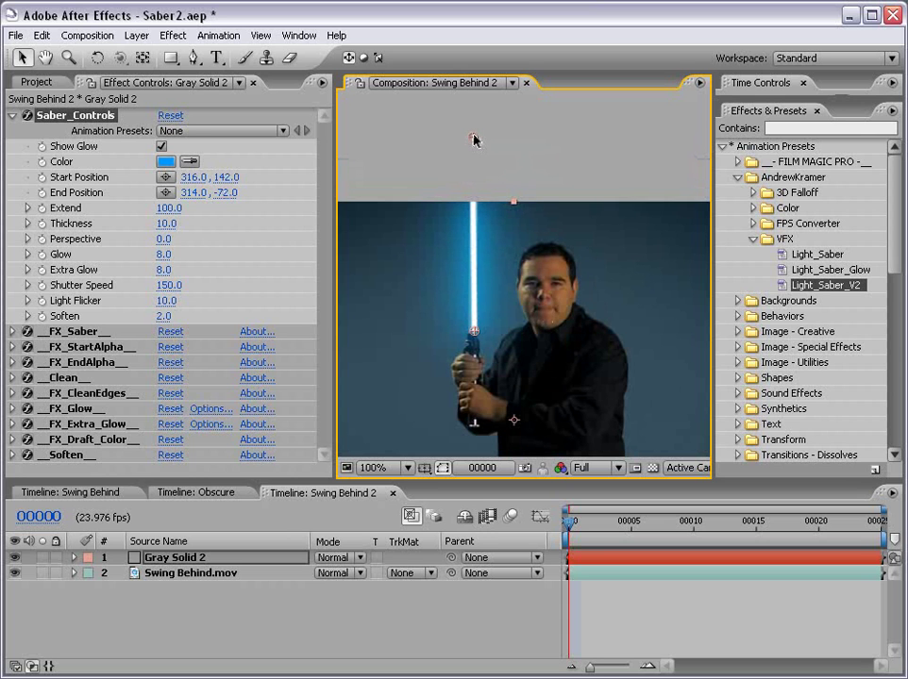
Step: Switch off Show Glow and fine-tune the blade to stand vertical
{"action": "left_click", "coordinate": [161, 147]}
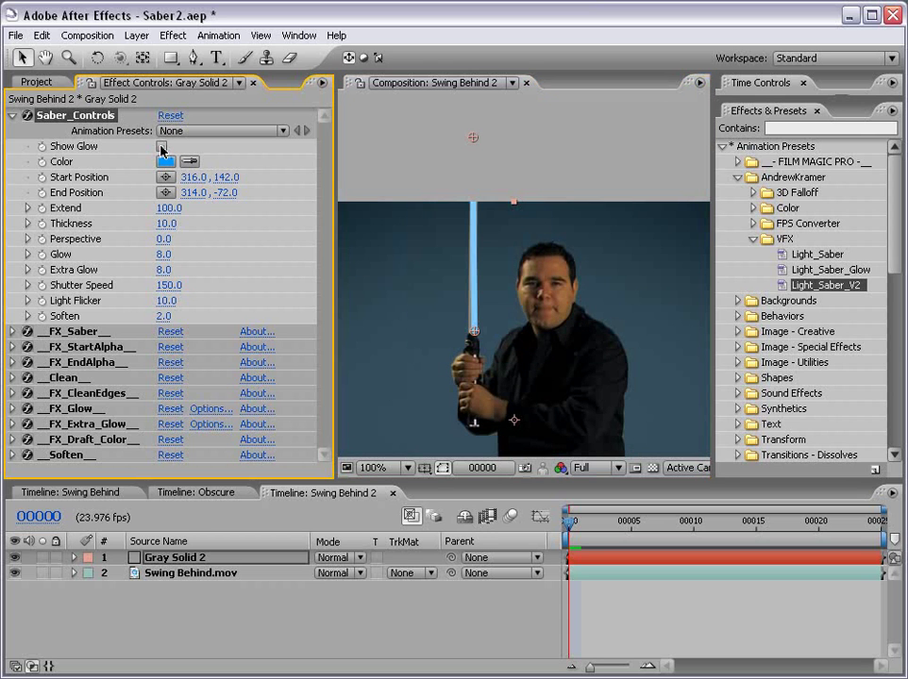
{"action": "mouse_move", "coordinate": [472, 137]}
{"action": "left_mouse_down"}
{"action": "mouse_move", "coordinate": [598, 407]}
{"action": "mouse_move", "coordinate": [365, 265]}
{"action": "mouse_move", "coordinate": [533, 192]}
{"action": "mouse_move", "coordinate": [411, 162]}
{"action": "mouse_move", "coordinate": [472, 140]}
{"action": "left_mouse_up"}
{"action": "left_click_drag", "start_coordinate": [473, 333], "coordinate": [472, 335]}
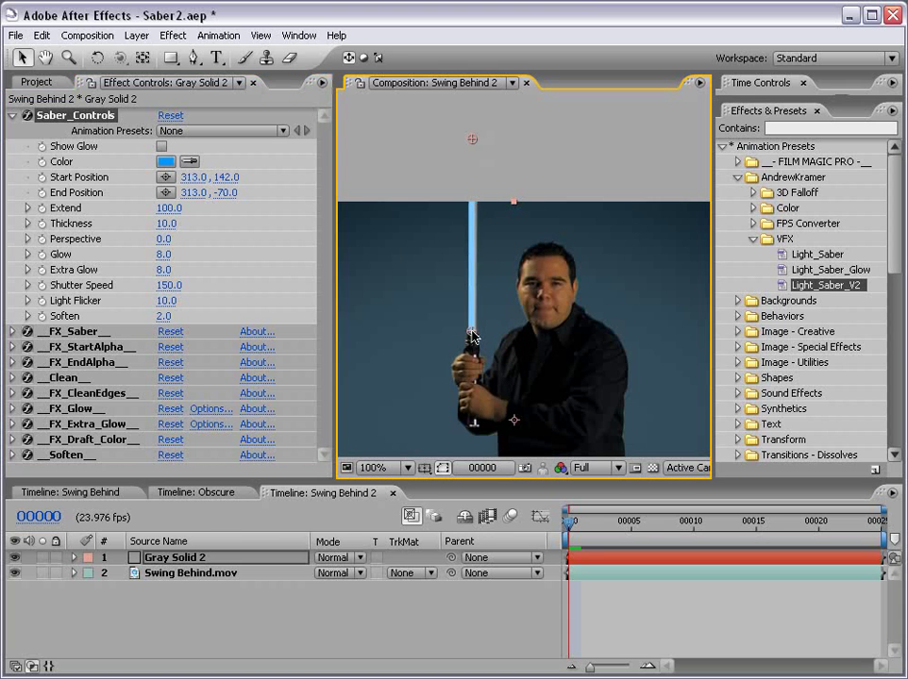
{"action": "left_click_drag", "start_coordinate": [472, 139], "coordinate": [473, 140]}
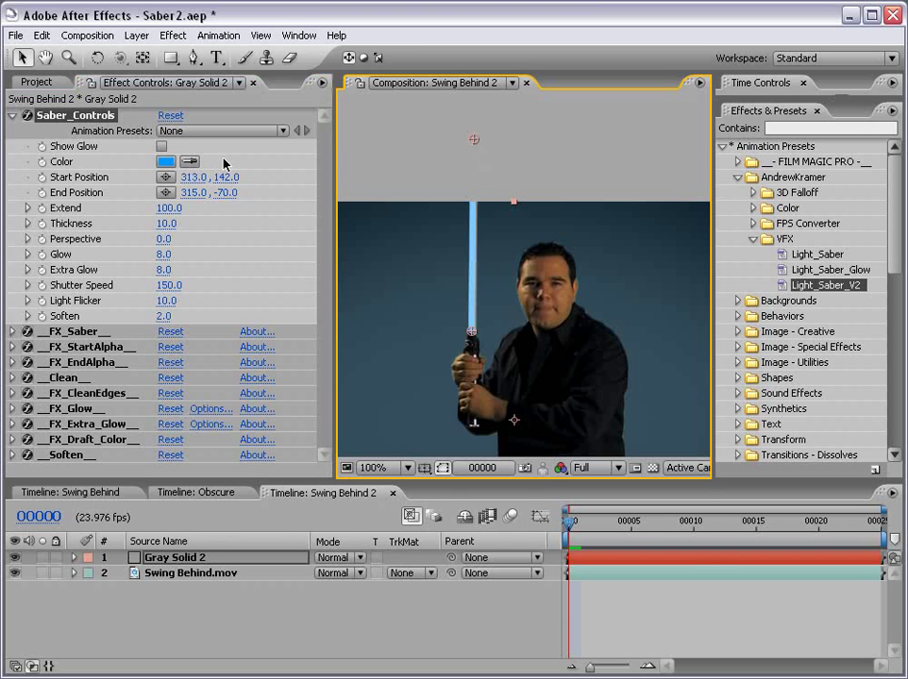
Step: Re-enable the glow and make the saber green, after trying orange-red and purple
{"action": "left_click", "coordinate": [161, 146]}
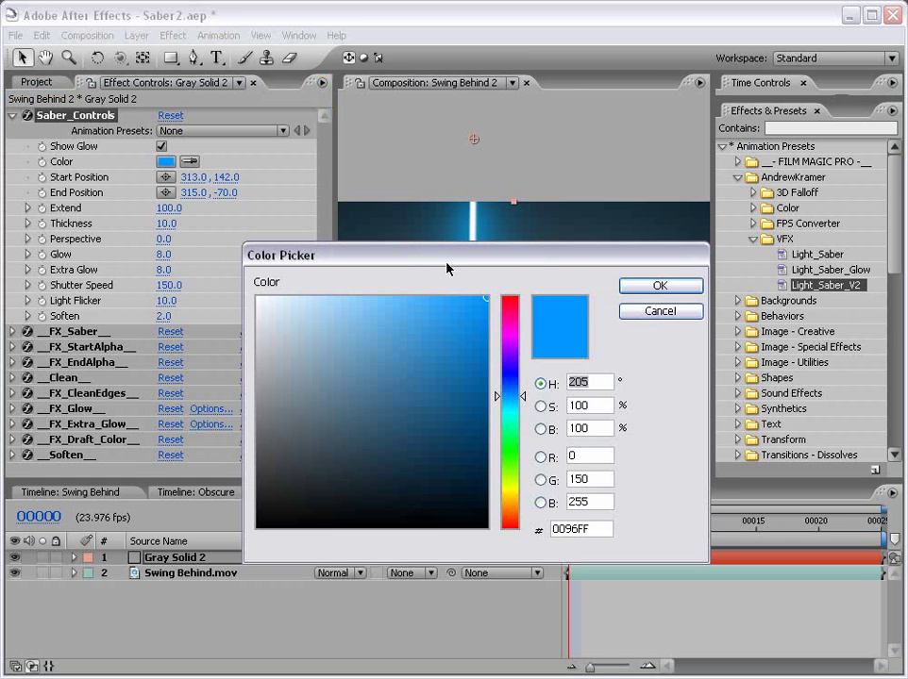
{"action": "left_click_drag", "start_coordinate": [509, 528], "coordinate": [510, 516]}
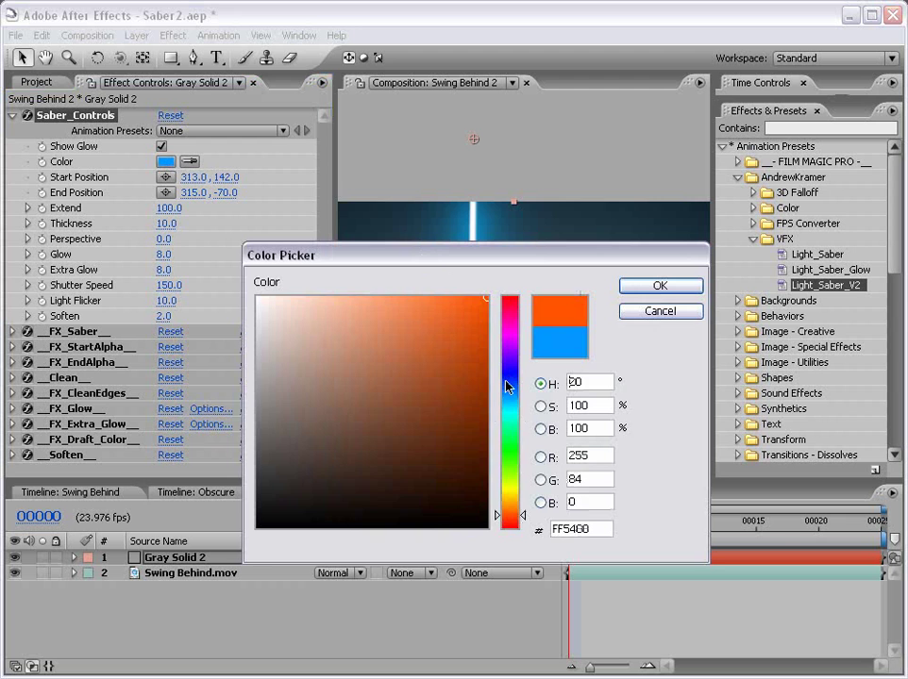
{"action": "mouse_move", "coordinate": [508, 387]}
{"action": "left_mouse_down"}
{"action": "mouse_move", "coordinate": [517, 431]}
{"action": "mouse_move", "coordinate": [509, 444]}
{"action": "left_mouse_up"}
{"action": "left_click", "coordinate": [659, 285]}
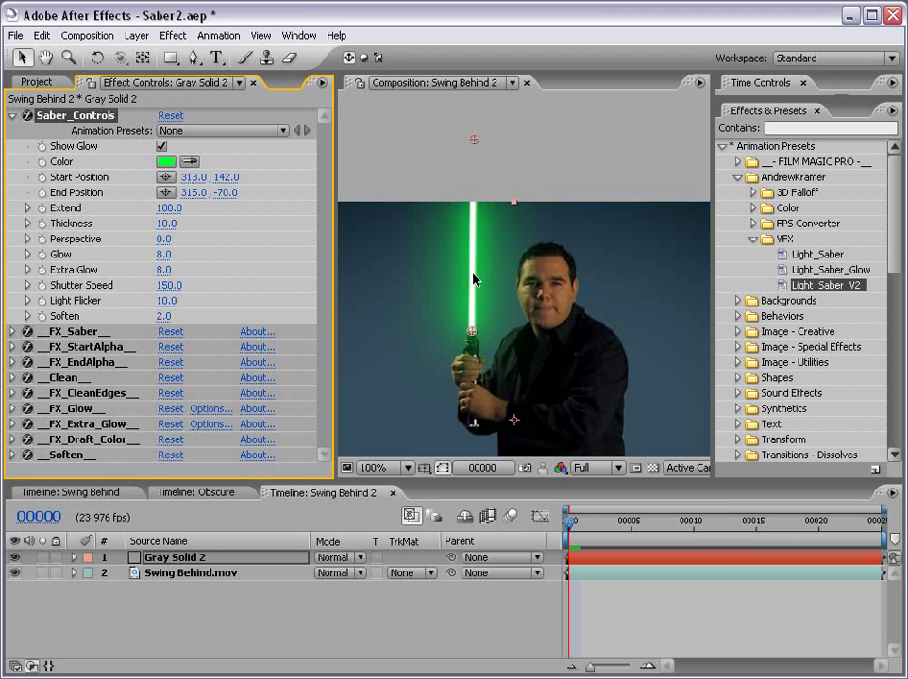
{"action": "left_click", "coordinate": [166, 162]}
{"action": "mouse_move", "coordinate": [510, 443]}
{"action": "left_mouse_down"}
{"action": "mouse_move", "coordinate": [509, 346]}
{"action": "mouse_move", "coordinate": [512, 441]}
{"action": "left_mouse_up"}
{"action": "left_click", "coordinate": [660, 286]}
{"action": "left_click", "coordinate": [166, 161]}
{"action": "left_click", "coordinate": [660, 285]}
Step: Adjust the blade length and set its thickness to 10
{"action": "mouse_move", "coordinate": [175, 209]}
{"action": "left_mouse_down"}
{"action": "mouse_move", "coordinate": [116, 211]}
{"action": "mouse_move", "coordinate": [171, 210]}
{"action": "mouse_move", "coordinate": [189, 224]}
{"action": "left_mouse_up"}
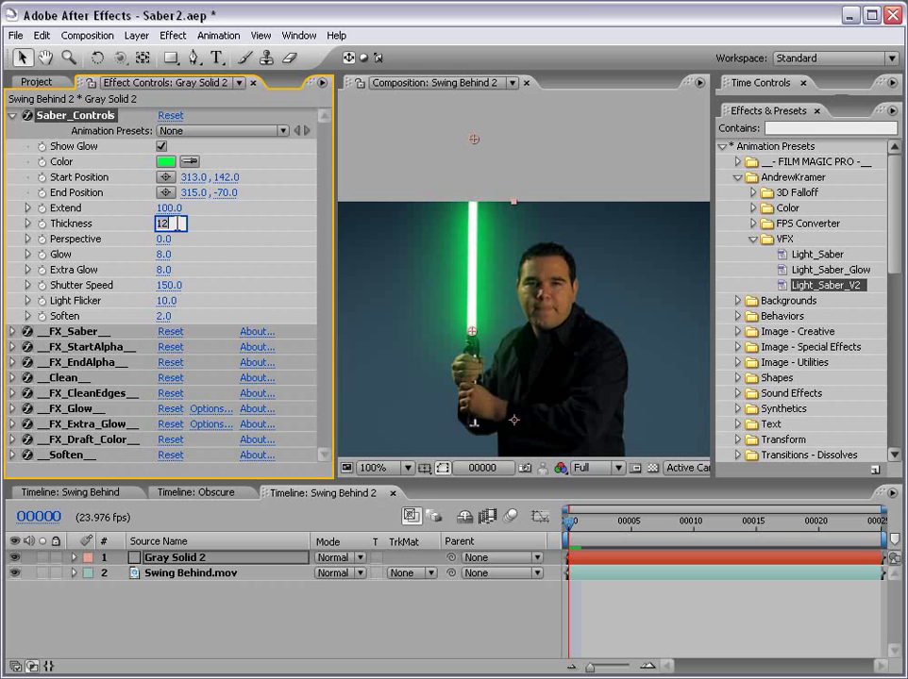
{"action": "type", "text": "10"}
{"action": "key", "text": "Return"}
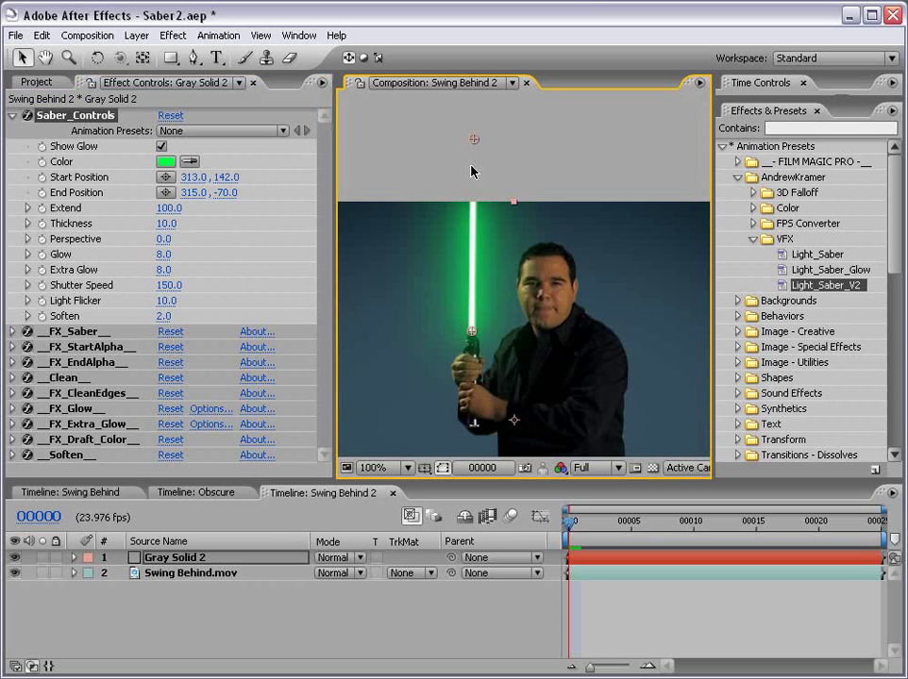
Step: Swing the blade toward the upper right while experimenting with the Perspective slider
{"action": "left_click_drag", "start_coordinate": [477, 143], "coordinate": [635, 244]}
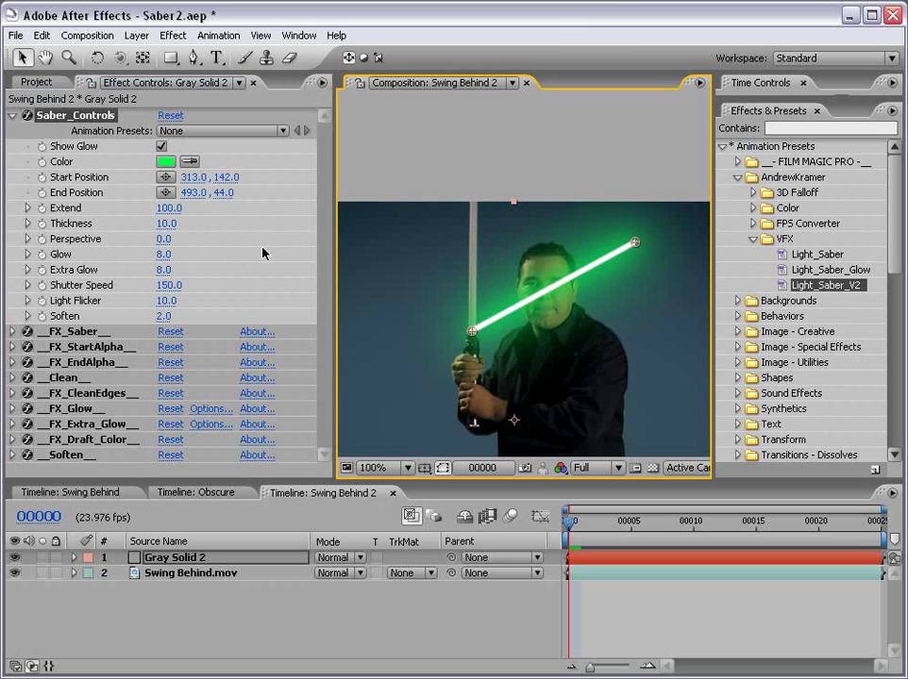
{"action": "left_click", "coordinate": [27, 238]}
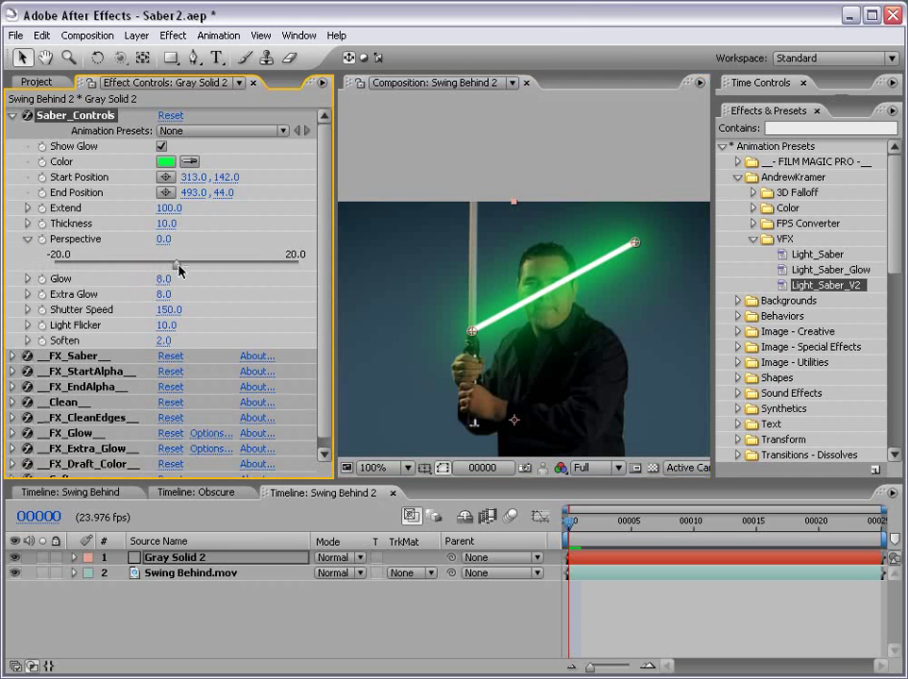
{"action": "mouse_move", "coordinate": [186, 270]}
{"action": "left_mouse_down"}
{"action": "mouse_move", "coordinate": [271, 265]}
{"action": "mouse_move", "coordinate": [260, 265]}
{"action": "left_mouse_up"}
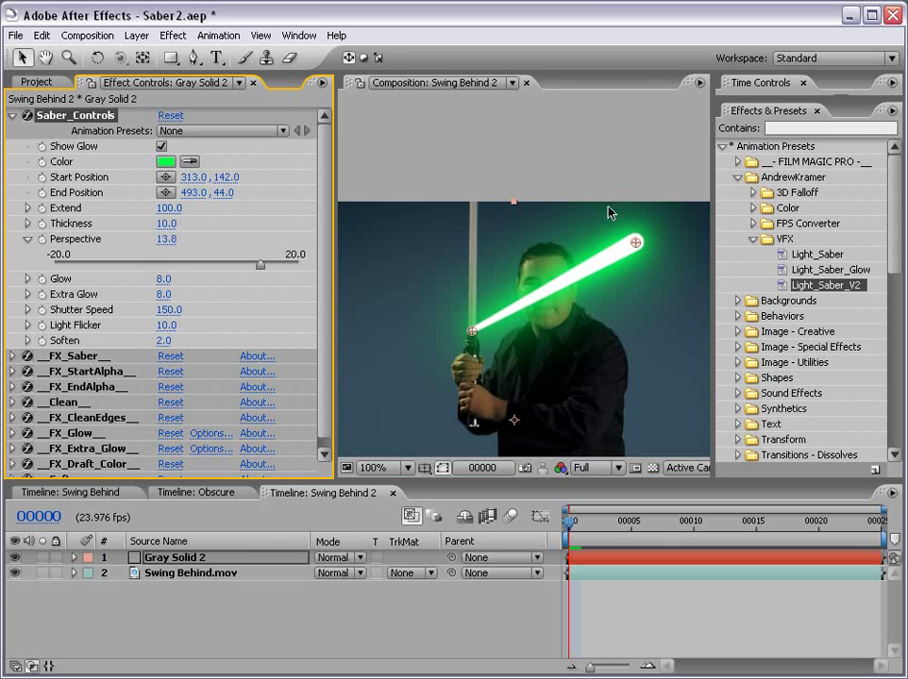
{"action": "left_click_drag", "start_coordinate": [636, 244], "coordinate": [470, 123]}
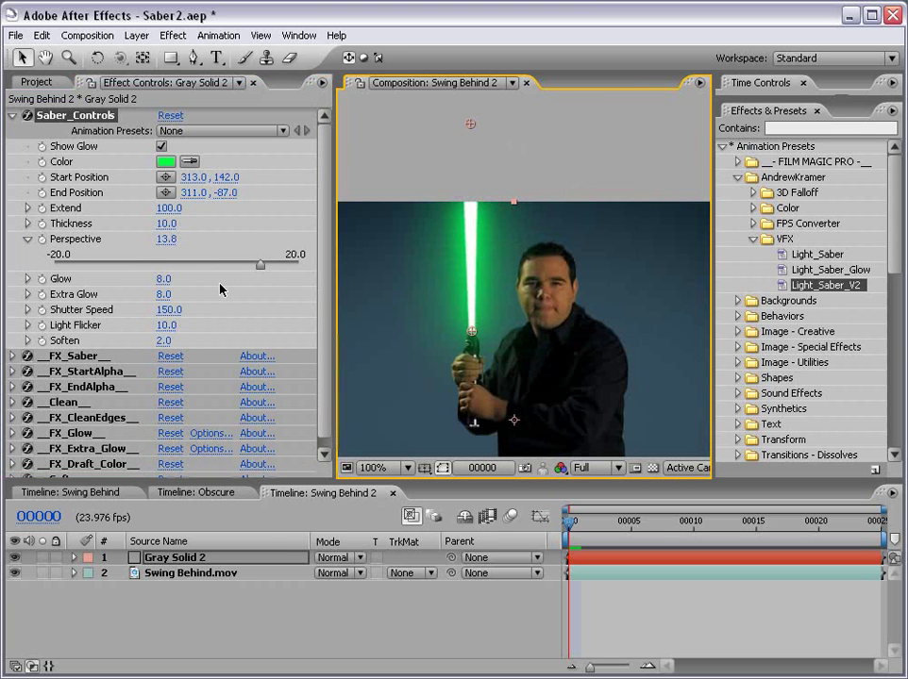
{"action": "left_click_drag", "start_coordinate": [261, 265], "coordinate": [147, 265]}
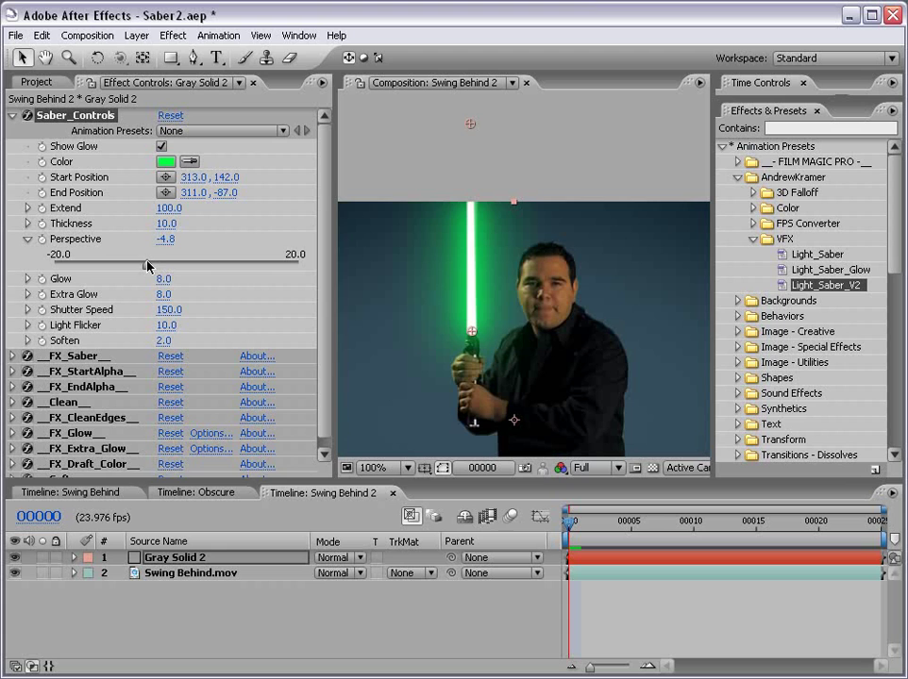
{"action": "left_click", "coordinate": [165, 192]}
{"action": "left_click", "coordinate": [579, 232]}
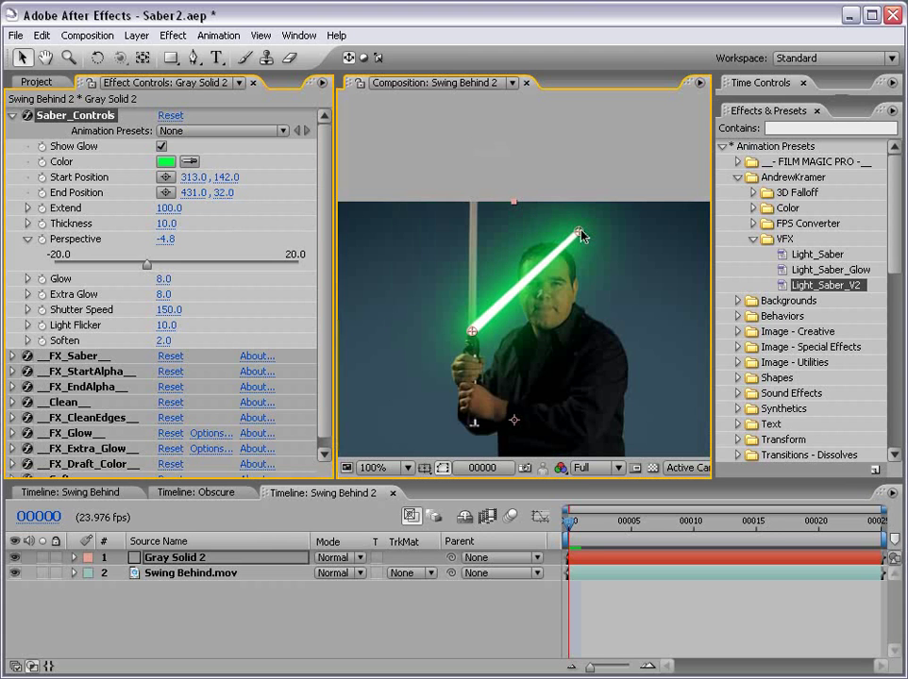
Step: Set Perspective to 0 and keep Shutter Speed at 150
{"action": "left_click", "coordinate": [165, 239]}
{"action": "type", "text": "0"}
{"action": "key", "text": "Return"}
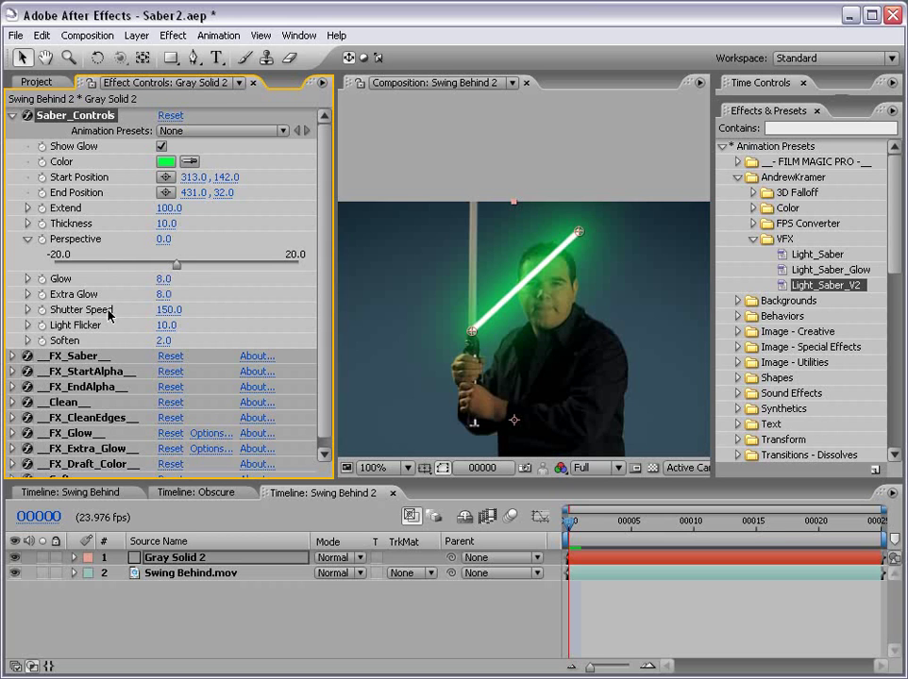
{"action": "left_click", "coordinate": [169, 309]}
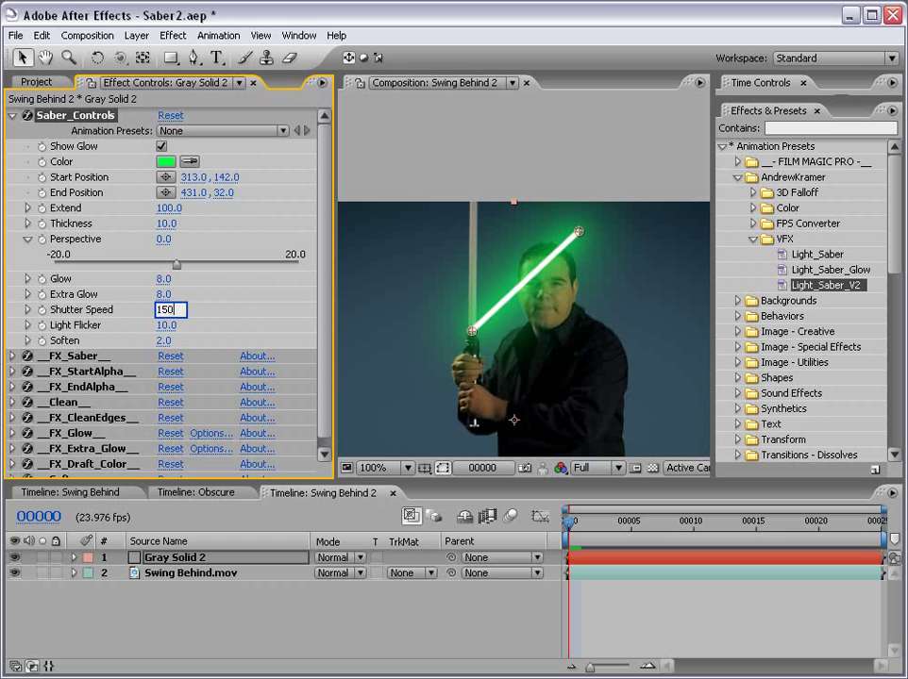
{"action": "key", "text": "Return"}
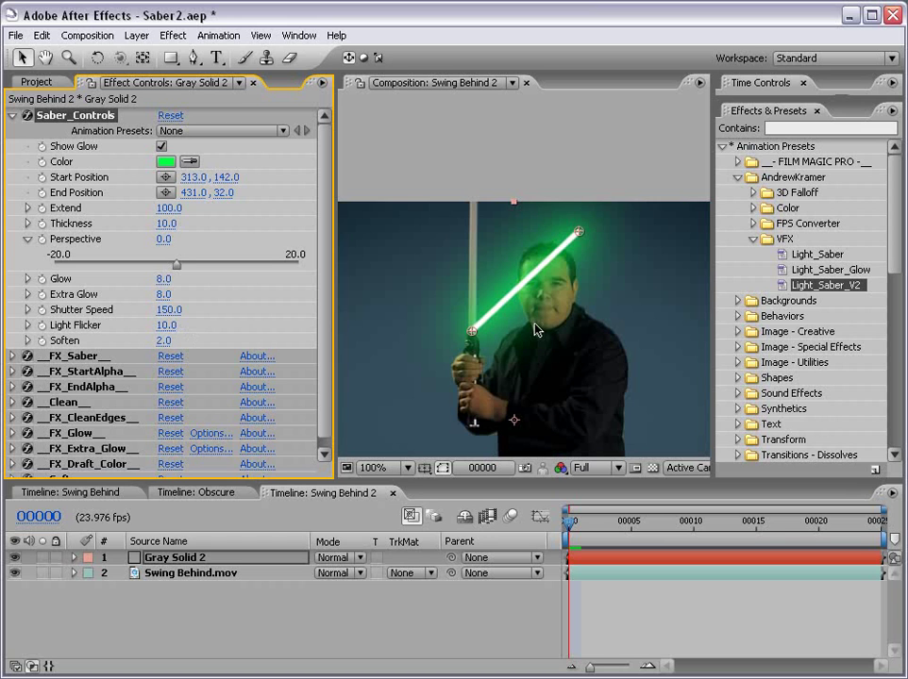
Step: Set Soften to 10, then back to 0
{"action": "left_click", "coordinate": [163, 341]}
{"action": "type", "text": "10"}
{"action": "key", "text": "Return"}
{"action": "left_click", "coordinate": [166, 341]}
{"action": "type", "text": "0"}
{"action": "key", "text": "Return"}
{"action": "key", "text": "Return"}
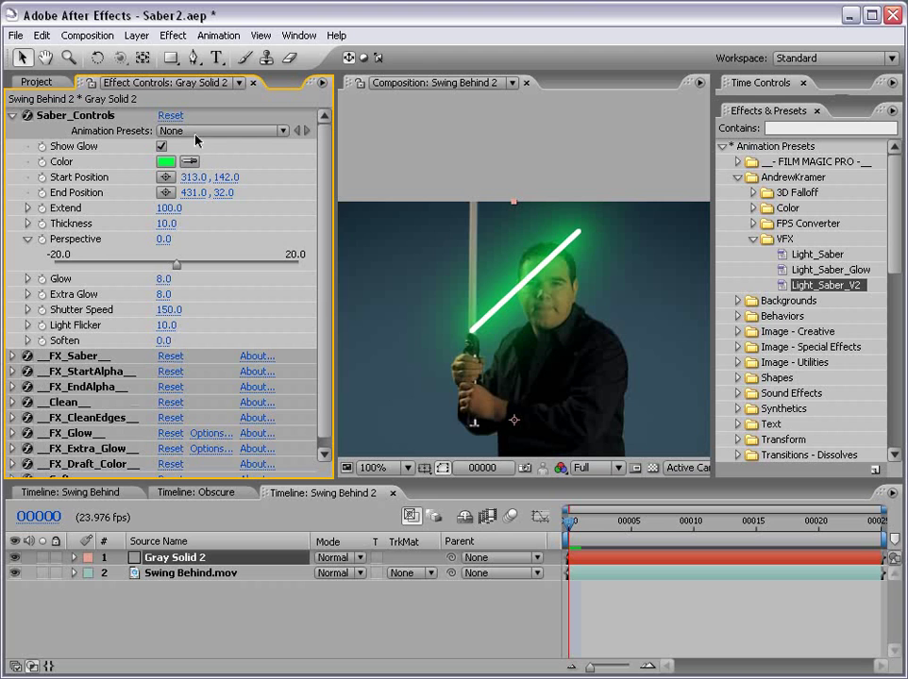
Step: Reset Saber_Controls so the blade returns to vertical default blue, then reselect the effect
{"action": "left_click", "coordinate": [170, 117]}
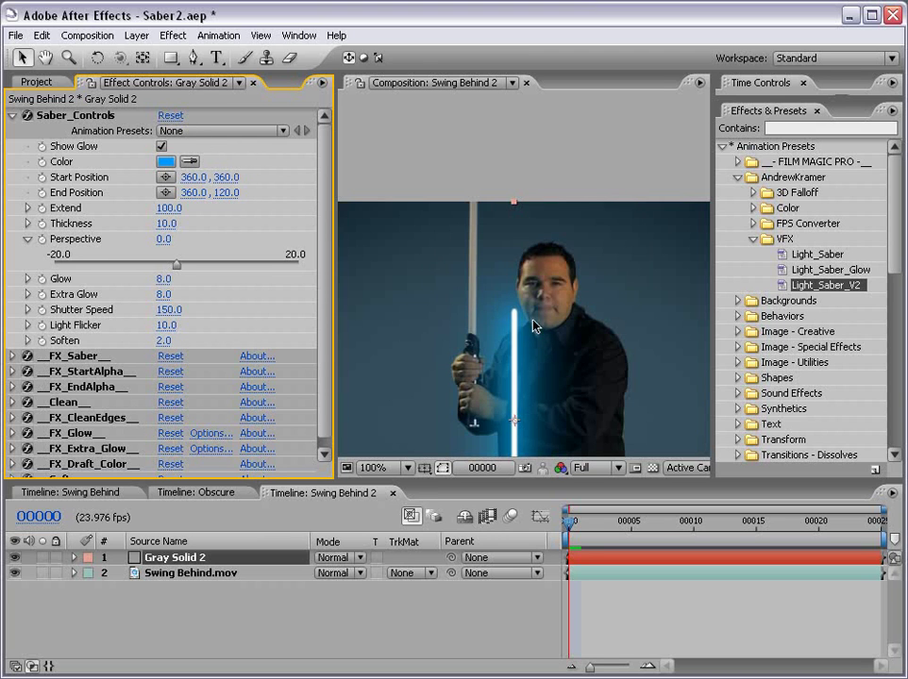
{"action": "scroll", "coordinate": [533, 326], "scroll_direction": "down", "scroll_amount": 2}
{"action": "scroll", "coordinate": [547, 349], "scroll_direction": "down", "scroll_amount": 3}
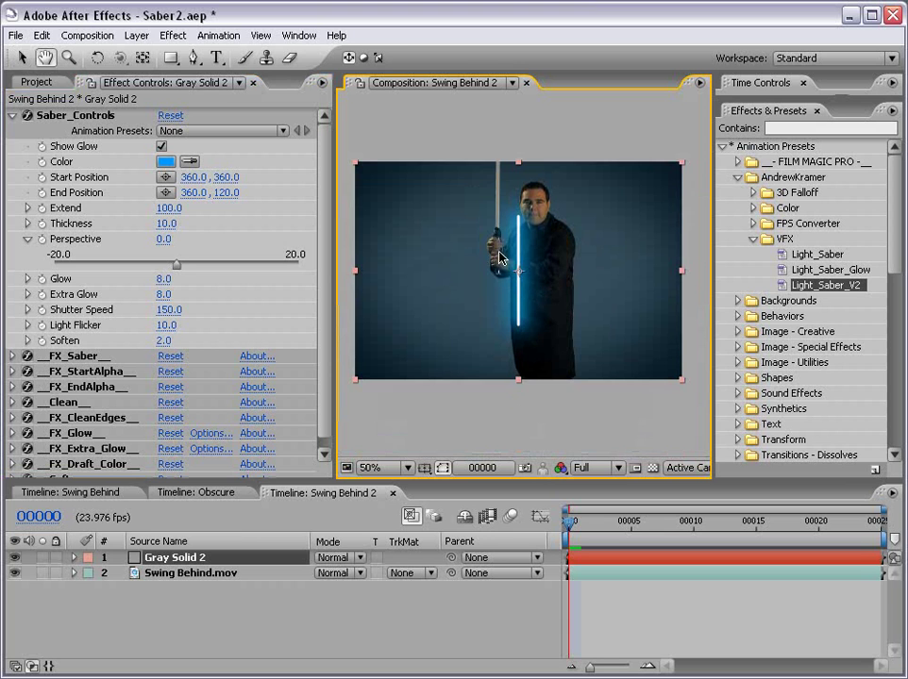
{"action": "scroll", "coordinate": [328, 254], "scroll_direction": "down", "scroll_amount": 1}
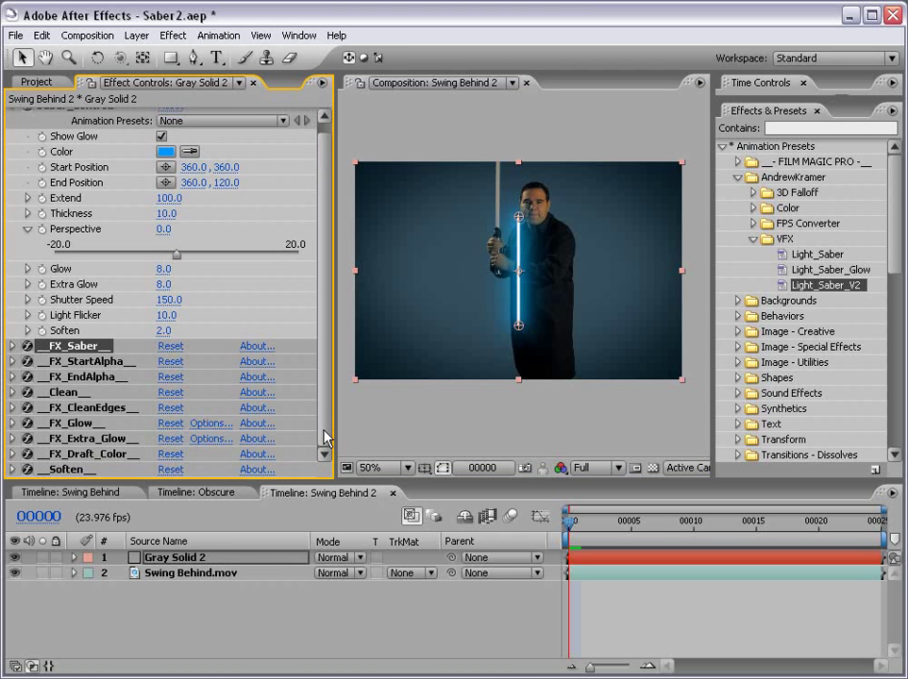
{"action": "scroll", "coordinate": [324, 436], "scroll_direction": "up", "scroll_amount": 1}
{"action": "scroll", "coordinate": [324, 382], "scroll_direction": "down", "scroll_amount": 1}
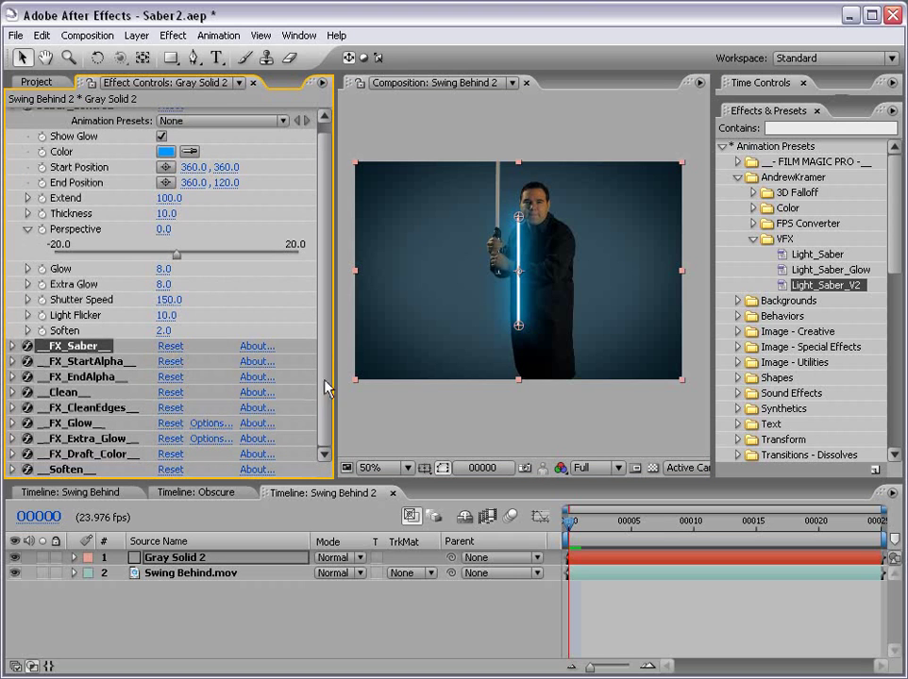
{"action": "scroll", "coordinate": [323, 256], "scroll_direction": "up", "scroll_amount": 1}
{"action": "left_click", "coordinate": [110, 116]}
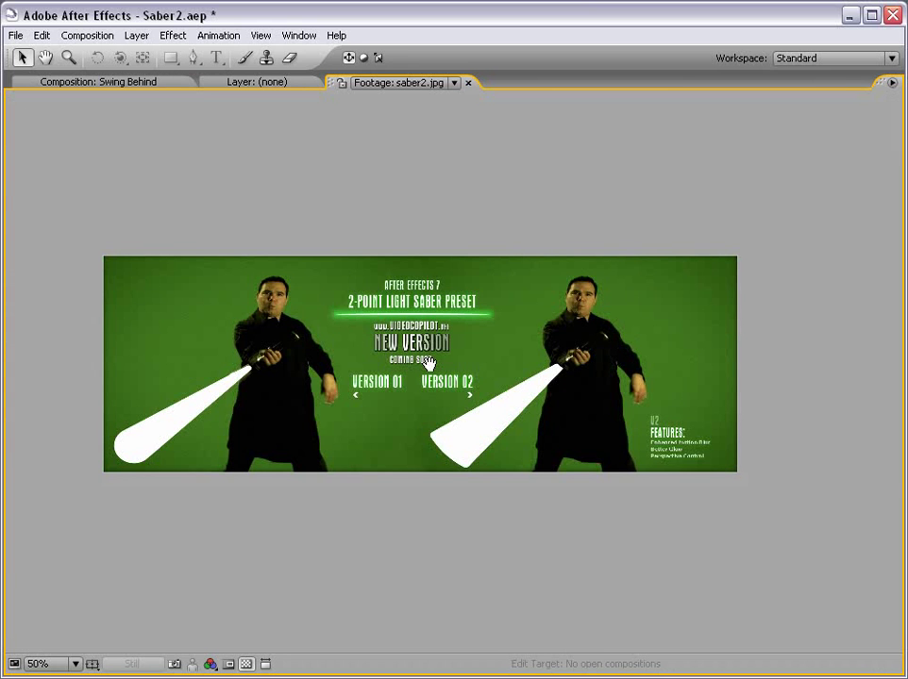
Step: Zoom into the saber2.jpg reference image and pan across to the other saber pose
{"action": "scroll", "coordinate": [259, 395], "scroll_direction": "up", "scroll_amount": 2}
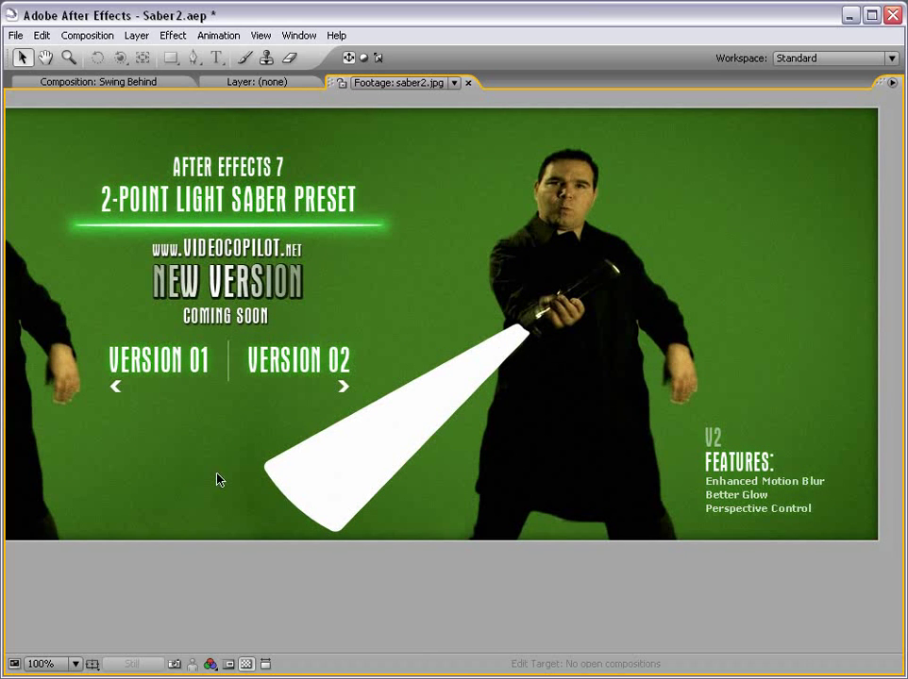
{"action": "scroll", "coordinate": [222, 478], "scroll_direction": "down", "scroll_amount": 2}
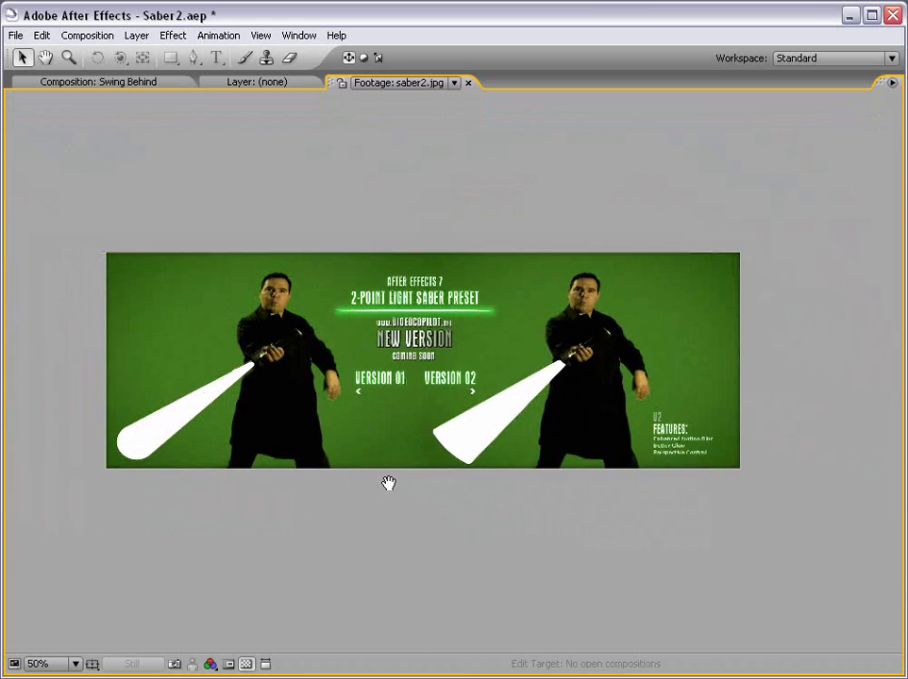
{"action": "scroll", "coordinate": [387, 482], "scroll_direction": "up", "scroll_amount": 2}
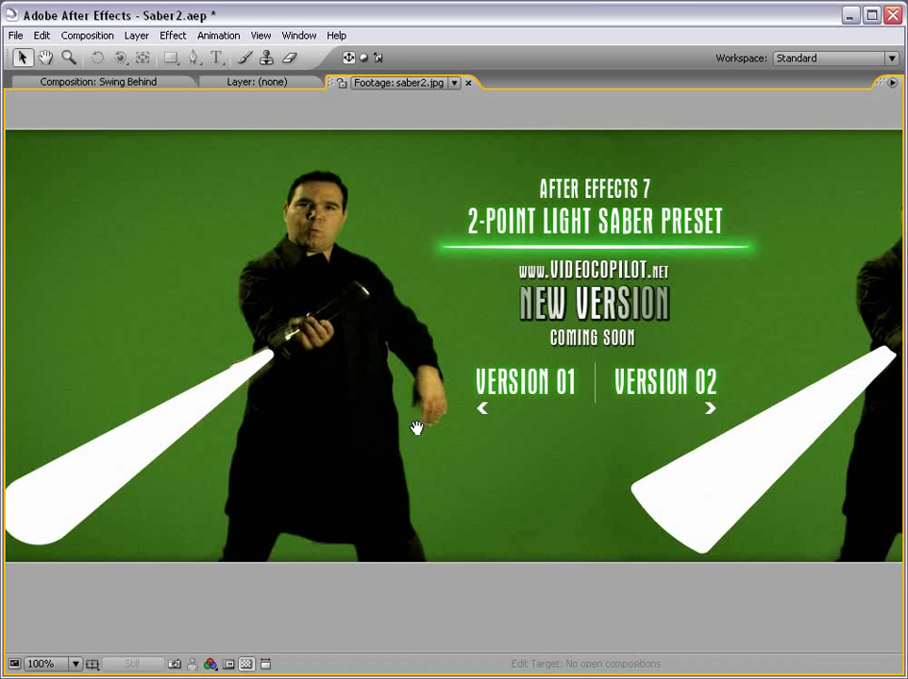
{"action": "left_click_drag", "start_coordinate": [590, 443], "coordinate": [403, 435]}
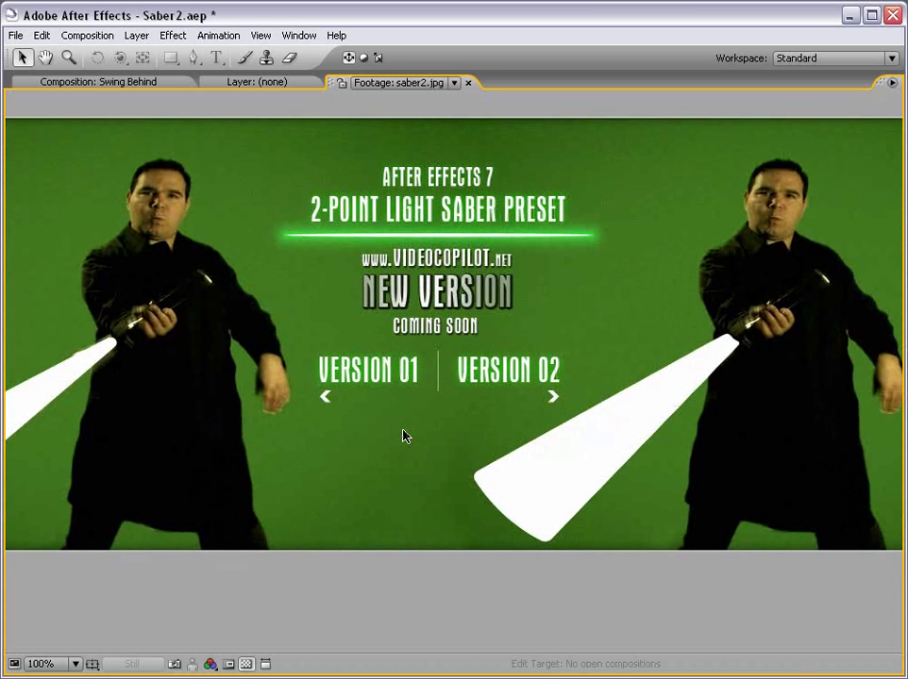
{"action": "mouse_move", "coordinate": [383, 485]}
{"action": "left_mouse_down"}
{"action": "mouse_move", "coordinate": [569, 467]}
{"action": "mouse_move", "coordinate": [626, 469]}
{"action": "left_mouse_up"}
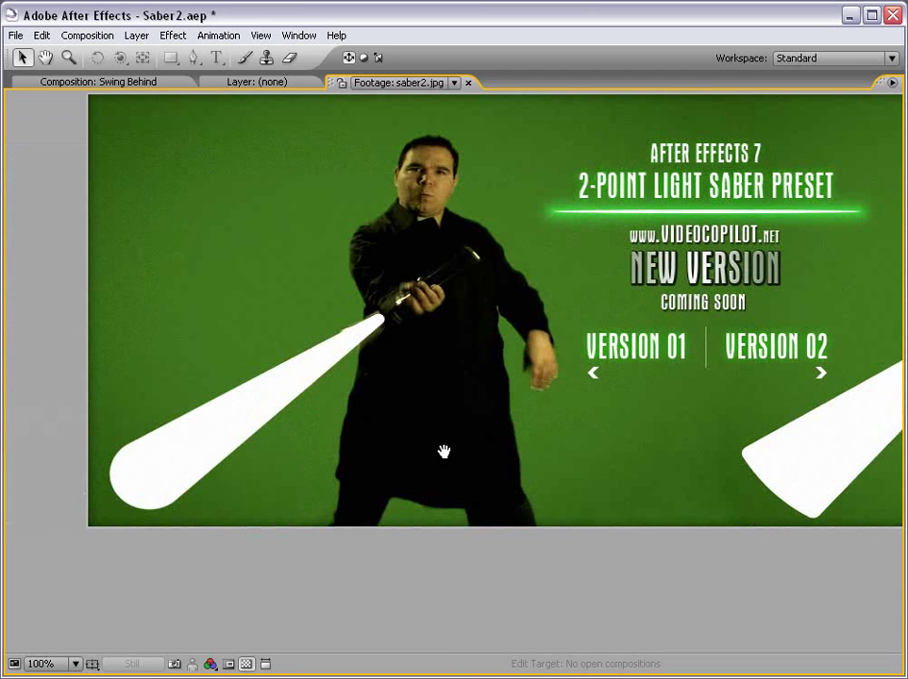
{"action": "mouse_move", "coordinate": [441, 450]}
{"action": "left_mouse_down"}
{"action": "mouse_move", "coordinate": [542, 446]}
{"action": "mouse_move", "coordinate": [688, 318]}
{"action": "left_mouse_up"}
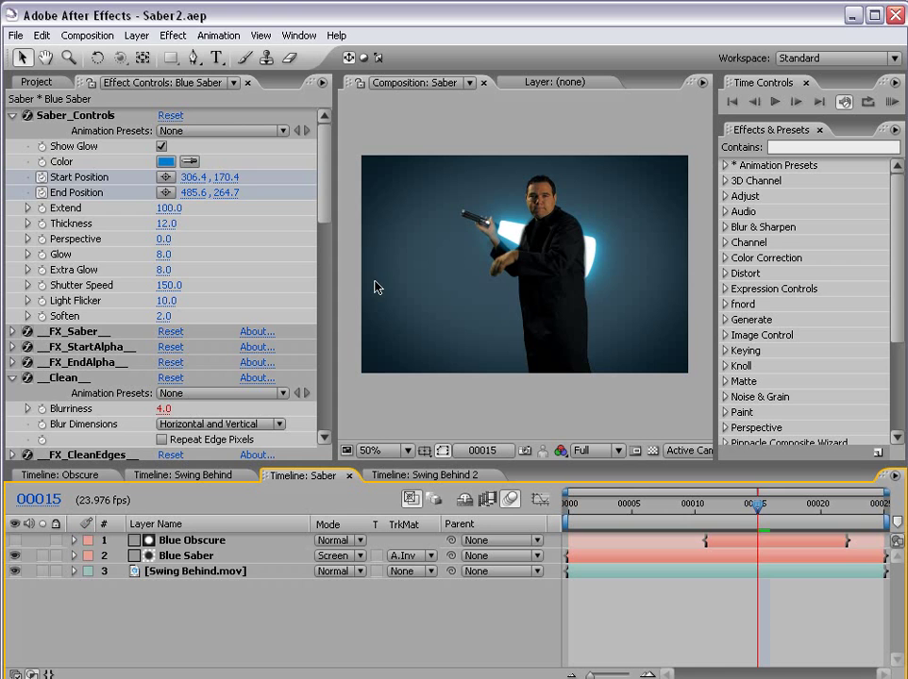
{"action": "left_click", "coordinate": [87, 35]}
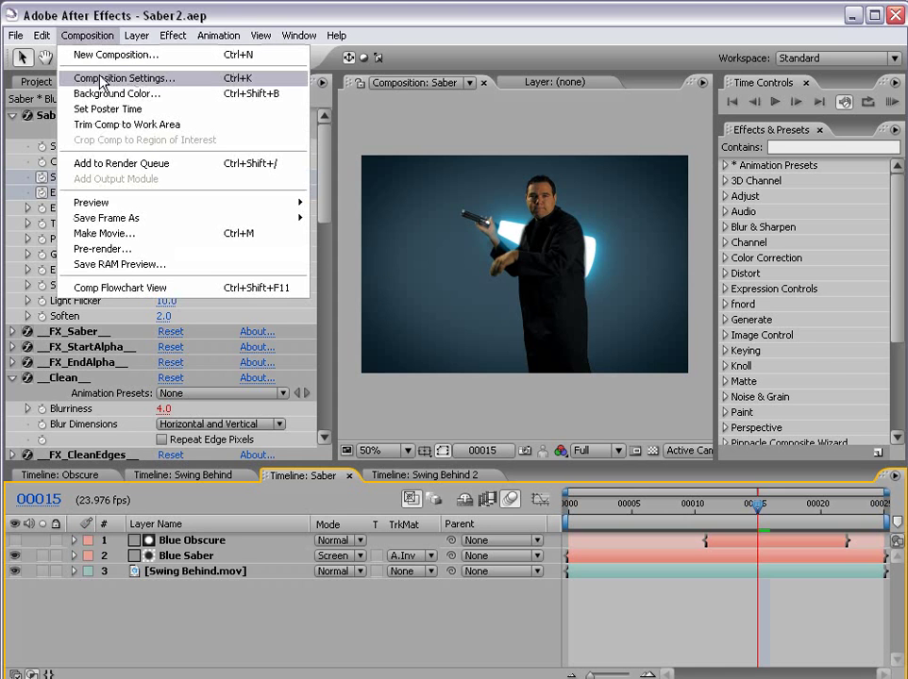
{"action": "left_click", "coordinate": [165, 79]}
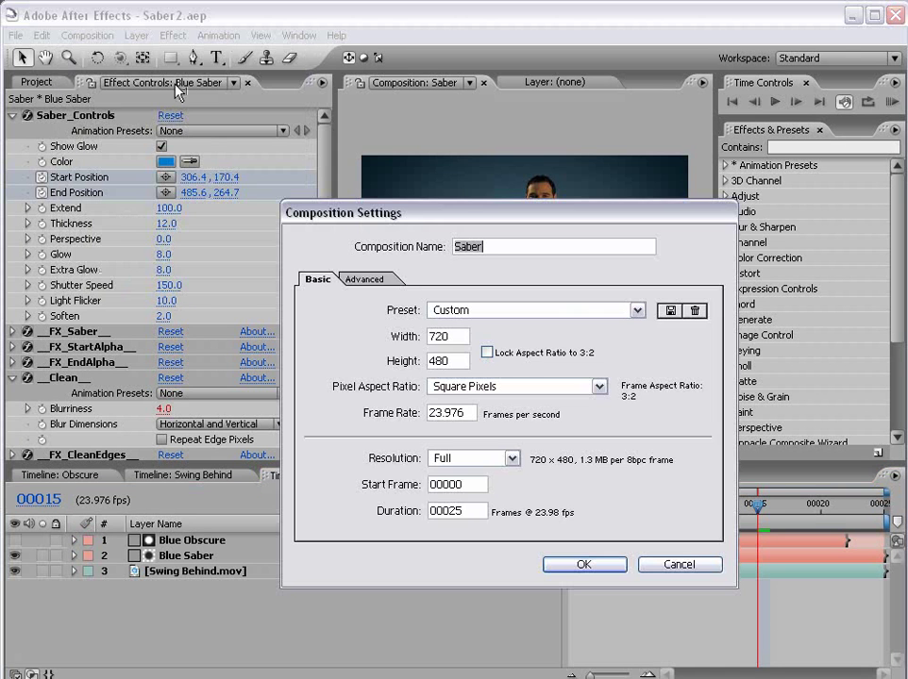
{"action": "left_click", "coordinate": [370, 280]}
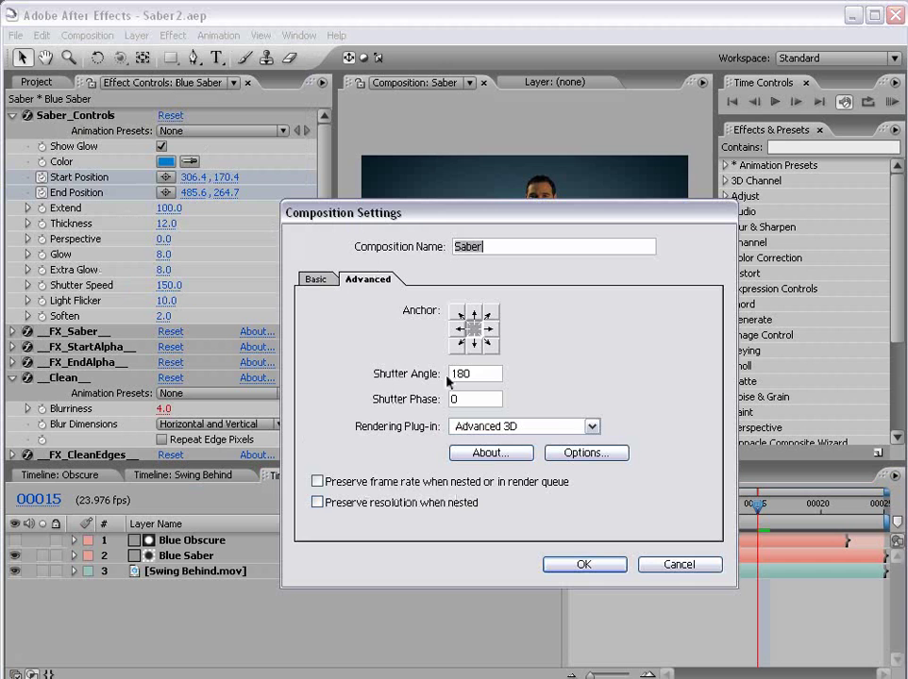
{"action": "double_click", "coordinate": [481, 375]}
{"action": "type", "text": "3"}
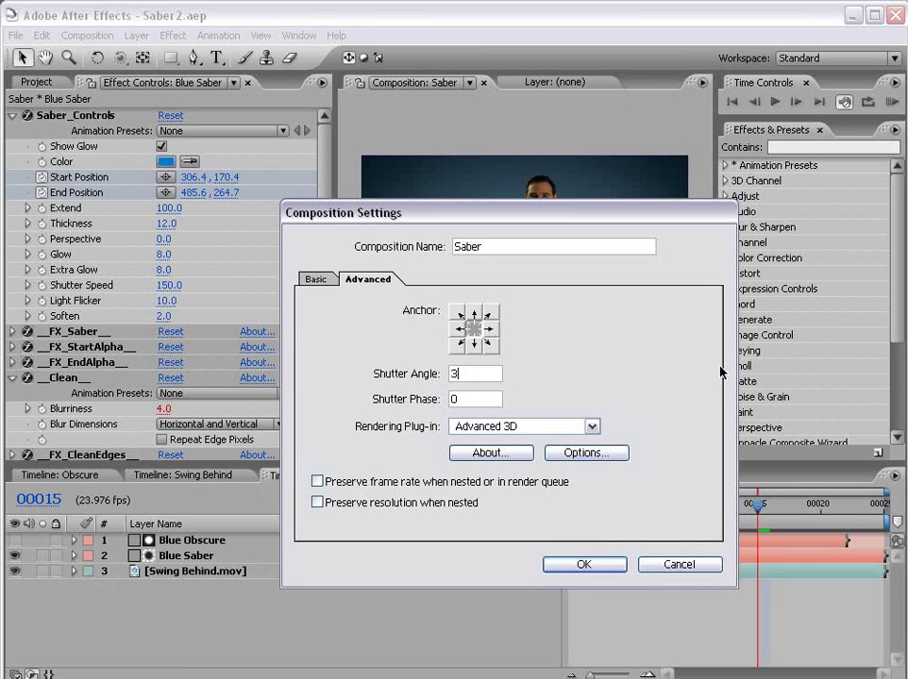
{"action": "type", "text": "00"}
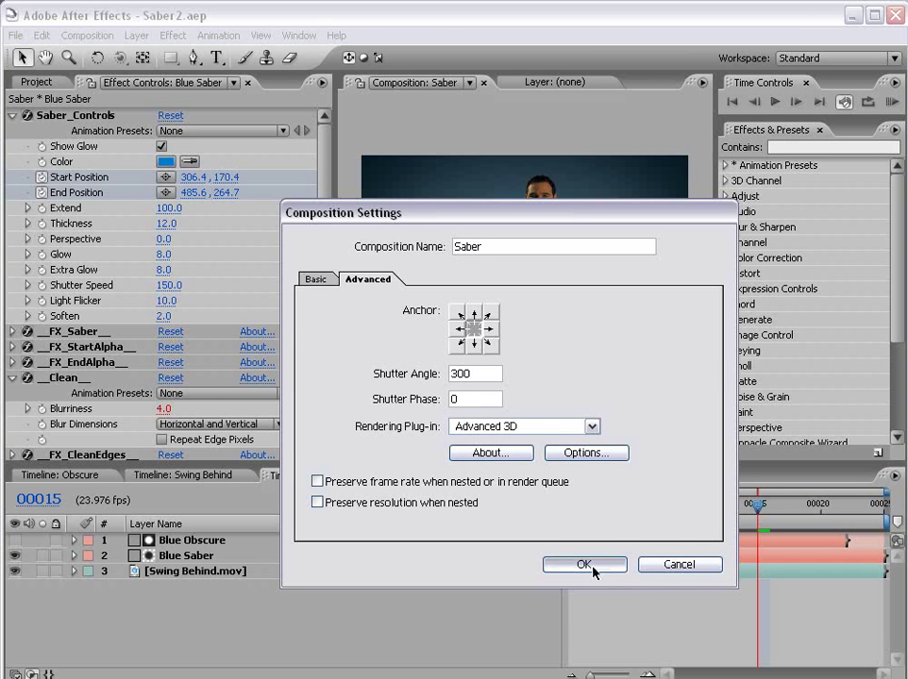
{"action": "left_click", "coordinate": [592, 568]}
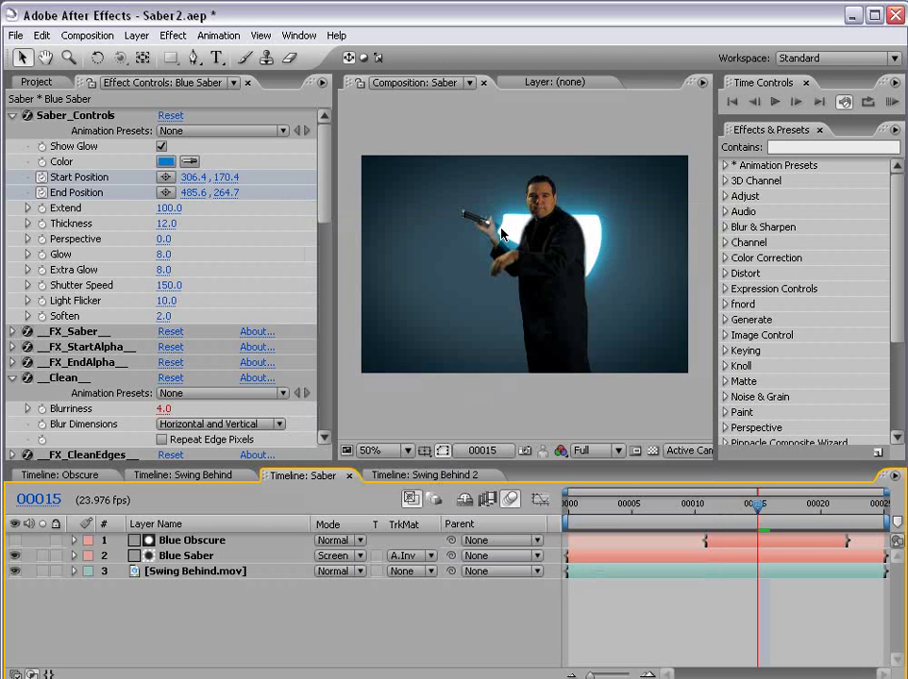
{"action": "left_click_drag", "start_coordinate": [755, 503], "coordinate": [669, 507]}
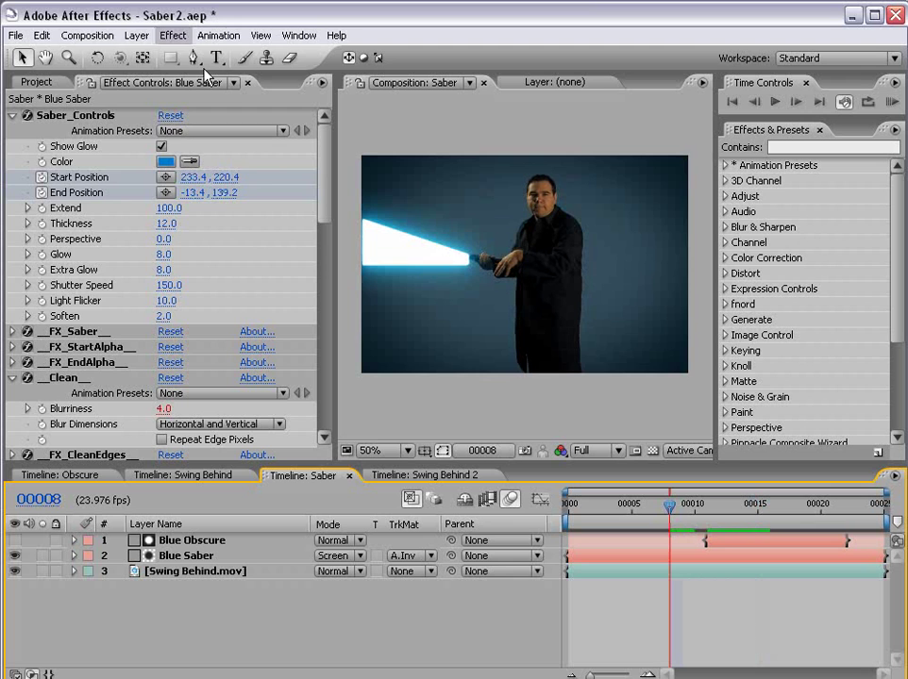
{"action": "left_click", "coordinate": [86, 35]}
{"action": "left_click", "coordinate": [89, 78]}
{"action": "left_click", "coordinate": [367, 279]}
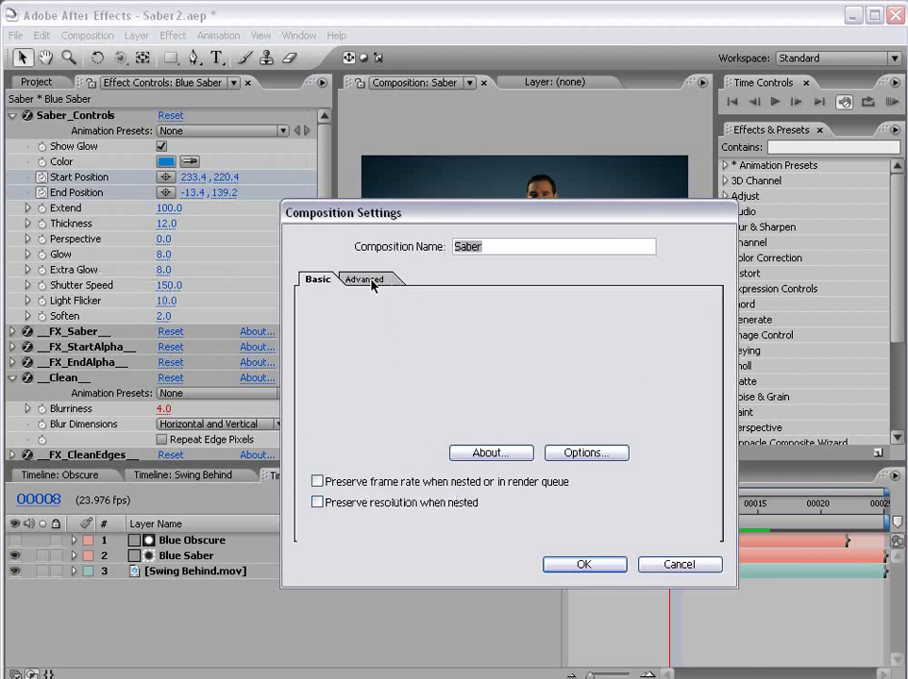
{"action": "left_click_drag", "start_coordinate": [419, 221], "coordinate": [292, 278]}
{"action": "double_click", "coordinate": [365, 432]}
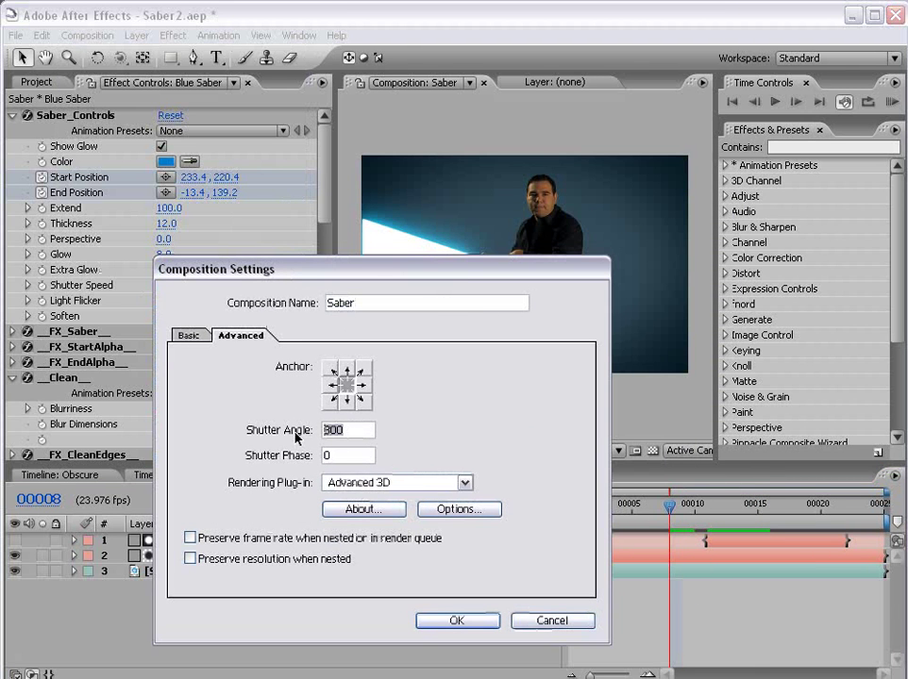
{"action": "type", "text": "180"}
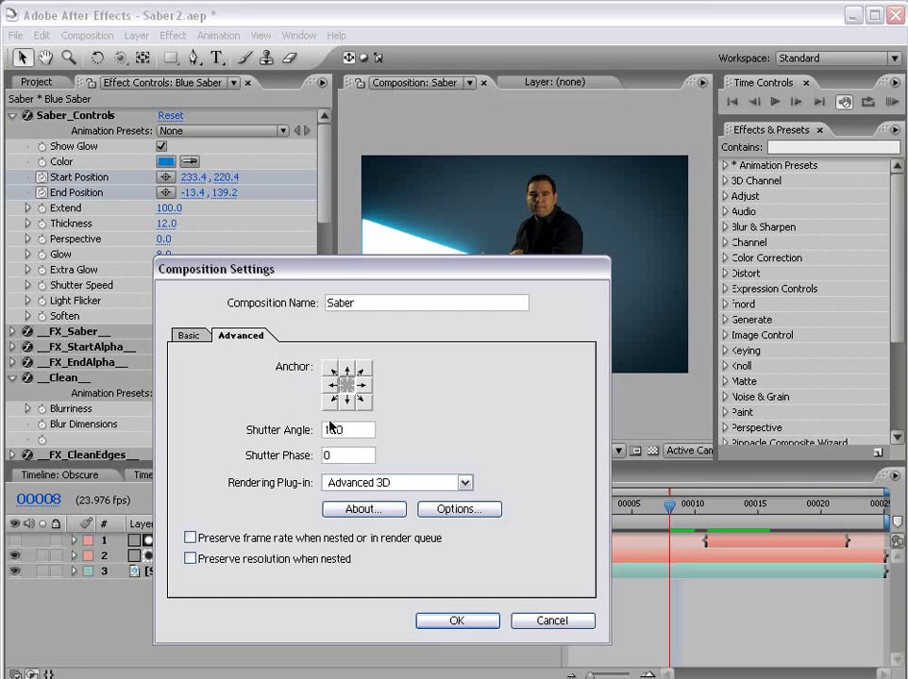
{"action": "double_click", "coordinate": [348, 429]}
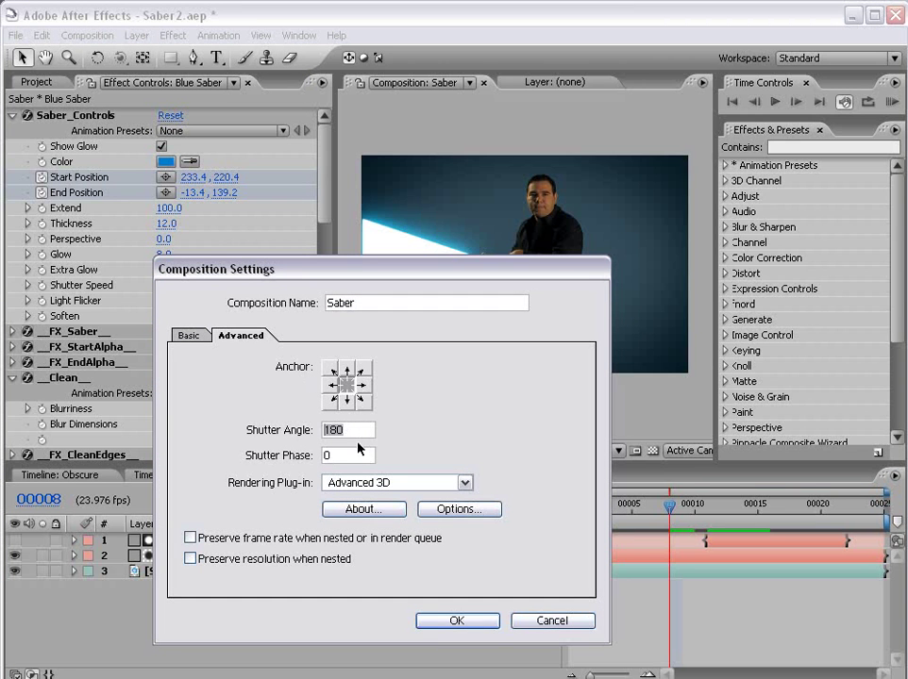
{"action": "left_click", "coordinate": [456, 620]}
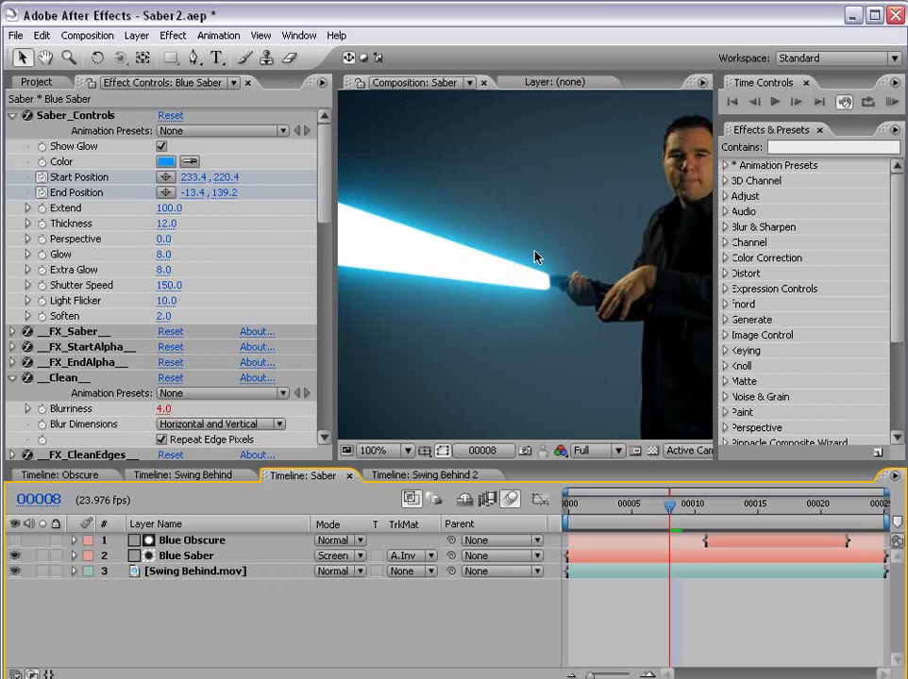
Step: Change the Blue Saber colour to a deeper, more saturated blue (0077CA)
{"action": "left_click", "coordinate": [166, 161]}
{"action": "left_click", "coordinate": [478, 397]}
{"action": "left_click_drag", "start_coordinate": [478, 397], "coordinate": [426, 482]}
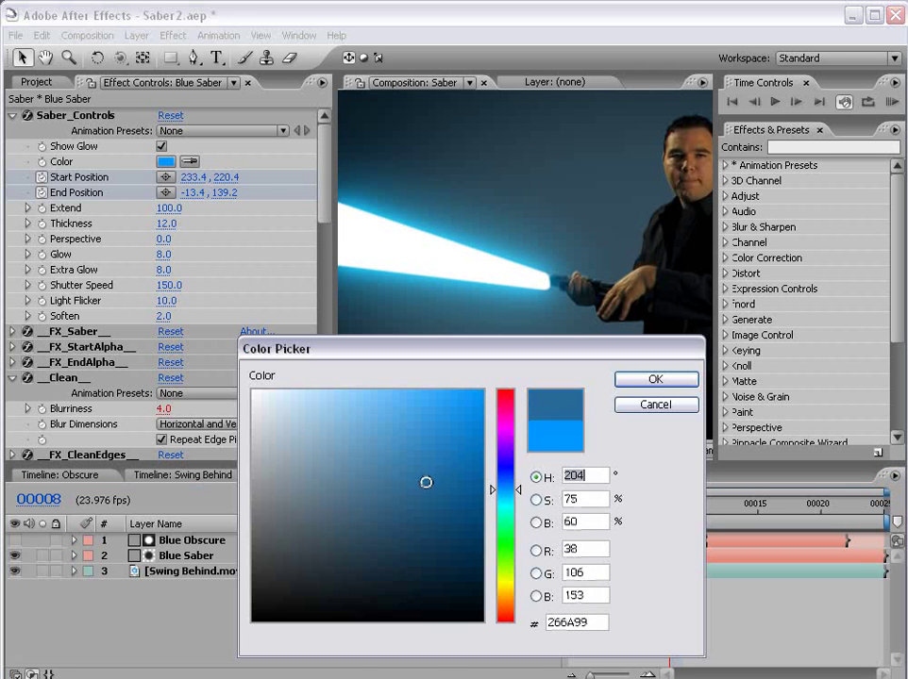
{"action": "left_click", "coordinate": [641, 381]}
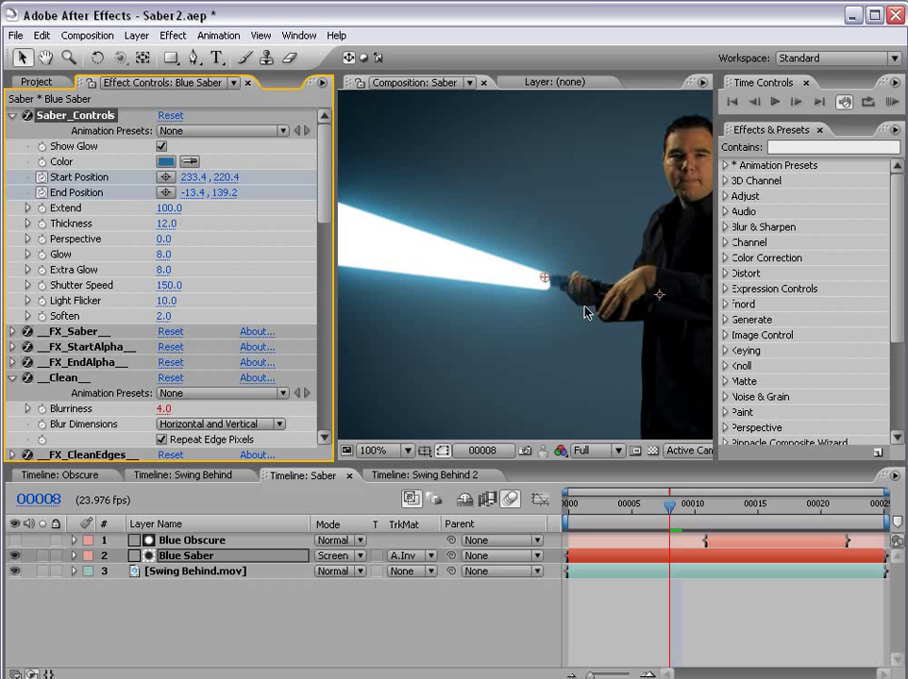
{"action": "left_click", "coordinate": [347, 556]}
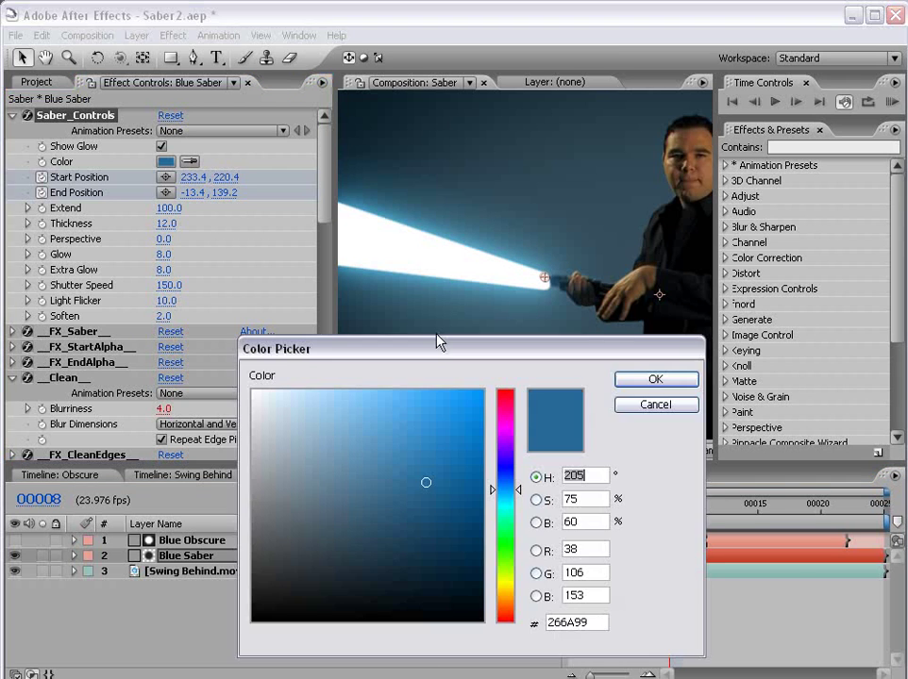
{"action": "left_click", "coordinate": [166, 161]}
{"action": "left_click_drag", "start_coordinate": [437, 457], "coordinate": [484, 438]}
{"action": "left_click", "coordinate": [651, 378]}
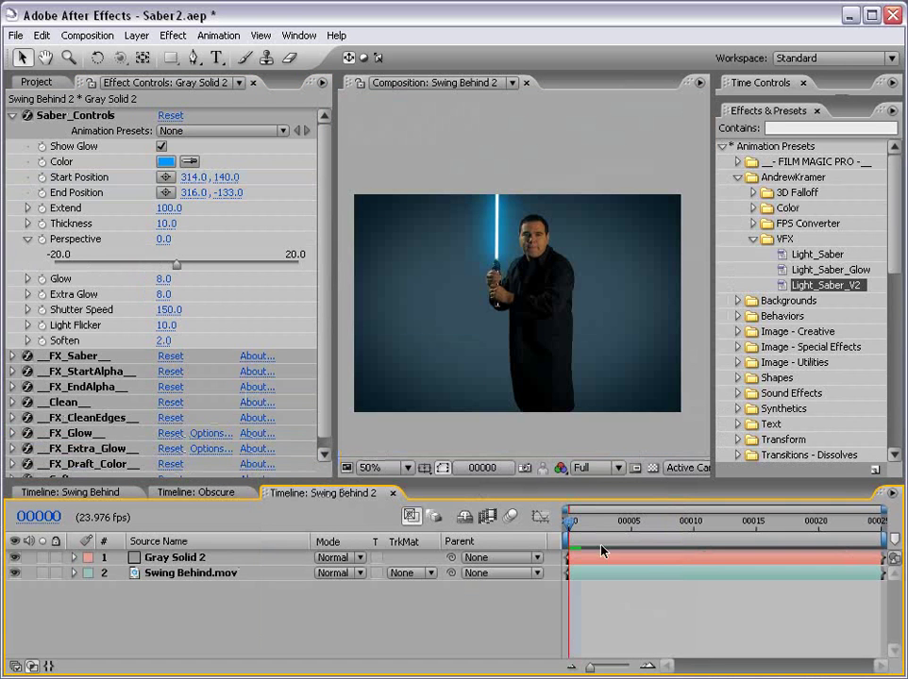
Step: Select Saber_Controls Start and End Position and nudge the saber base down at the first frame
{"action": "scroll", "coordinate": [607, 261], "scroll_direction": "up", "scroll_amount": 2}
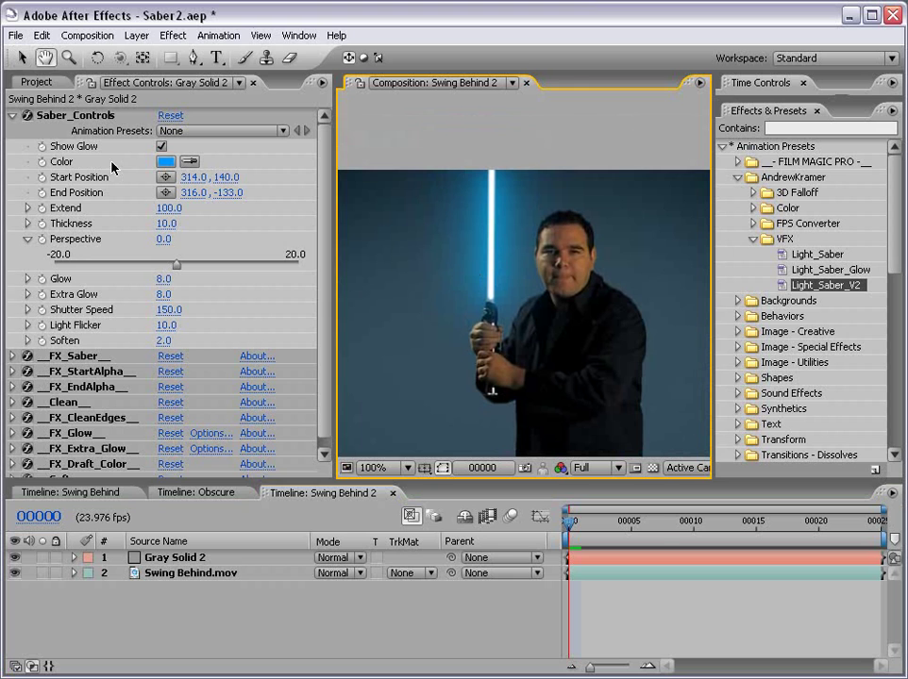
{"action": "left_click", "coordinate": [71, 115]}
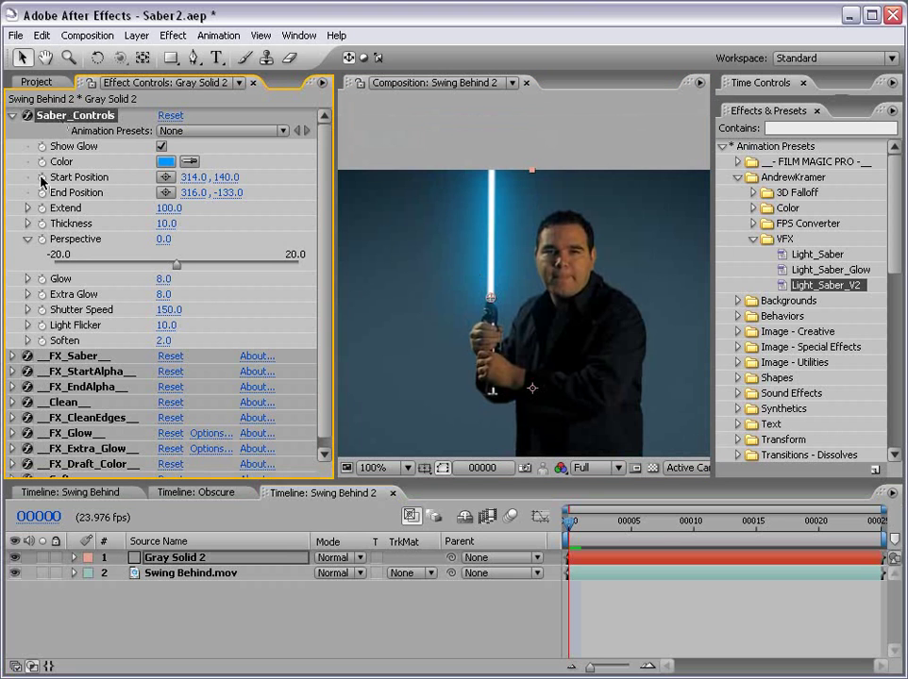
{"action": "left_click", "coordinate": [42, 178]}
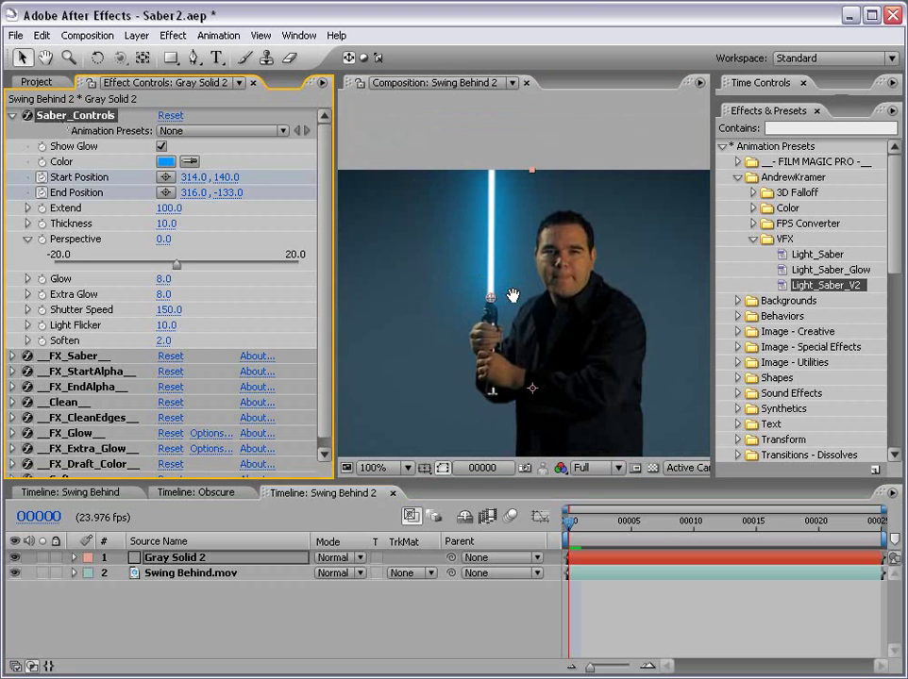
{"action": "scroll", "coordinate": [490, 312], "scroll_direction": "up", "scroll_amount": 1}
{"action": "left_click_drag", "start_coordinate": [462, 325], "coordinate": [462, 331]}
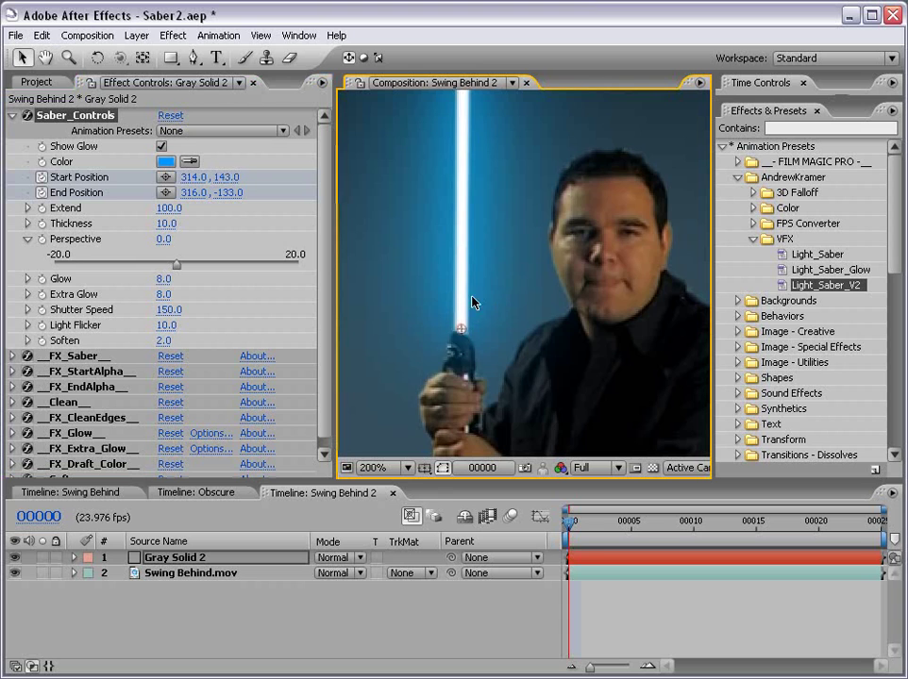
{"action": "scroll", "coordinate": [522, 198], "scroll_direction": "down", "scroll_amount": 1}
{"action": "left_click_drag", "start_coordinate": [522, 199], "coordinate": [503, 294]}
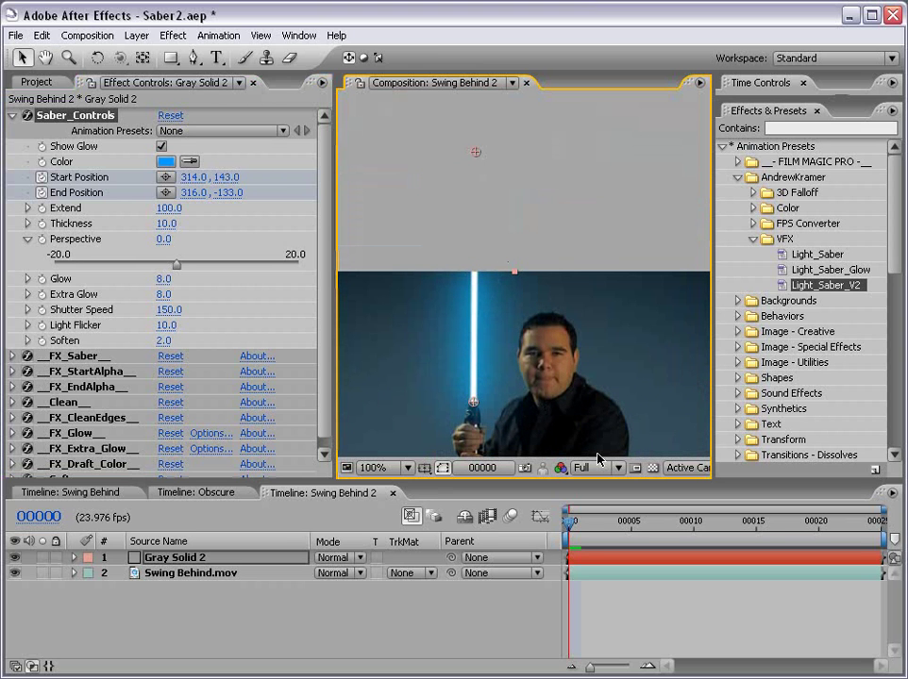
Step: Keyframe the base onto the hilt and swing the tip left by frame 5, then check frame 24
{"action": "key", "text": "Page_Down"}
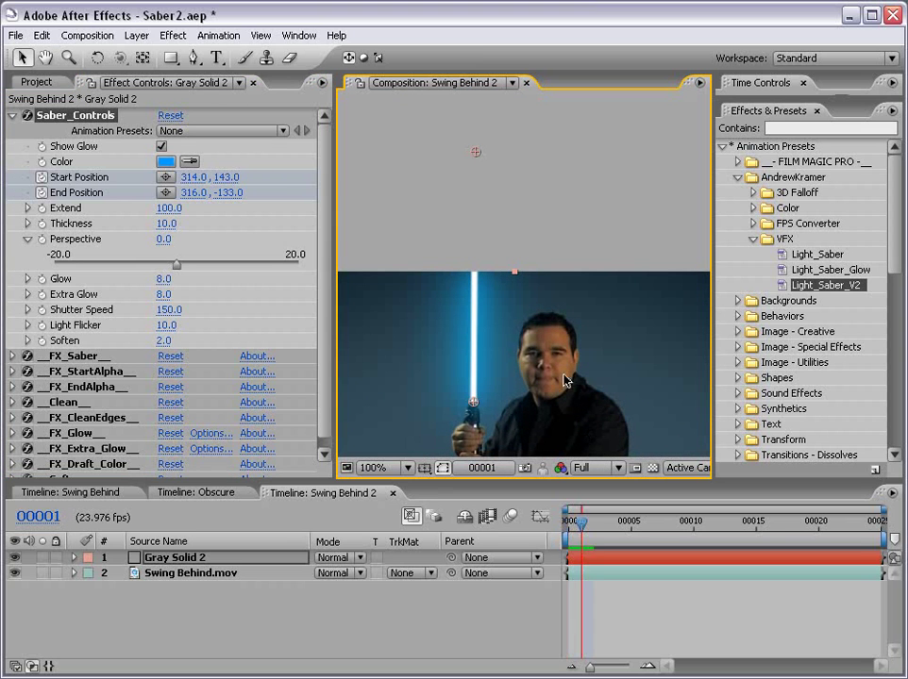
{"action": "key", "text": "Page_Down"}
{"action": "left_click_drag", "start_coordinate": [472, 402], "coordinate": [450, 417]}
{"action": "key", "text": "Page_Down"}
{"action": "key", "text": "Page_Down"}
{"action": "key", "text": "Page_Down"}
{"action": "left_click_drag", "start_coordinate": [477, 156], "coordinate": [411, 168]}
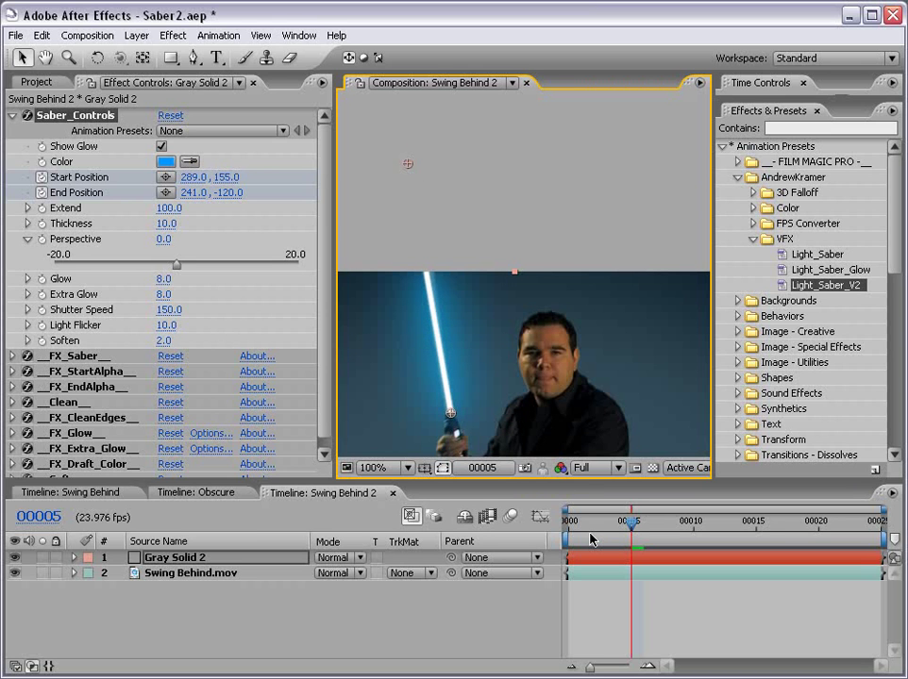
{"action": "left_click", "coordinate": [44, 191]}
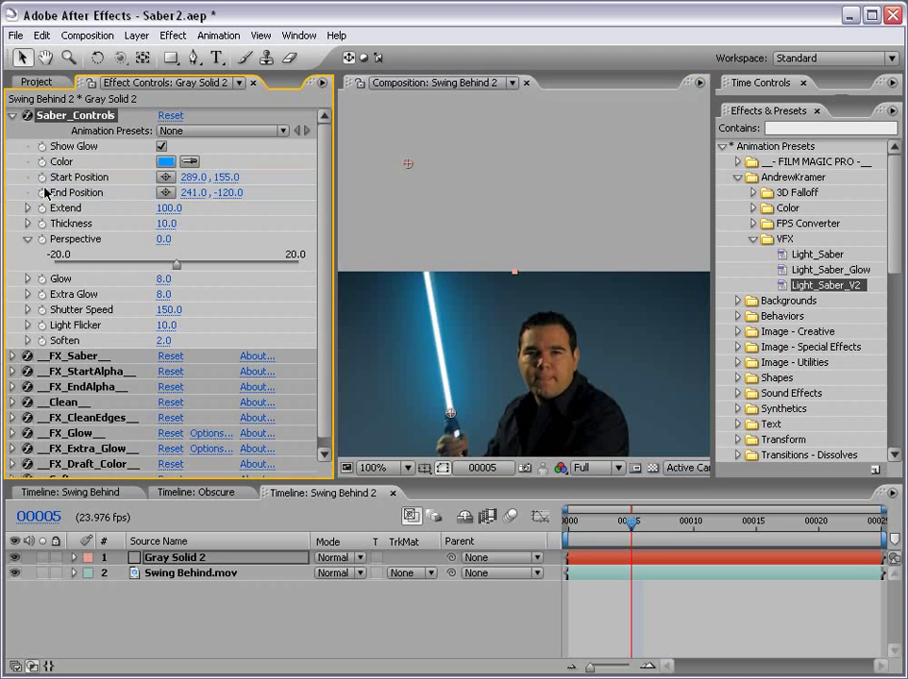
{"action": "left_click_drag", "start_coordinate": [853, 525], "coordinate": [868, 525]}
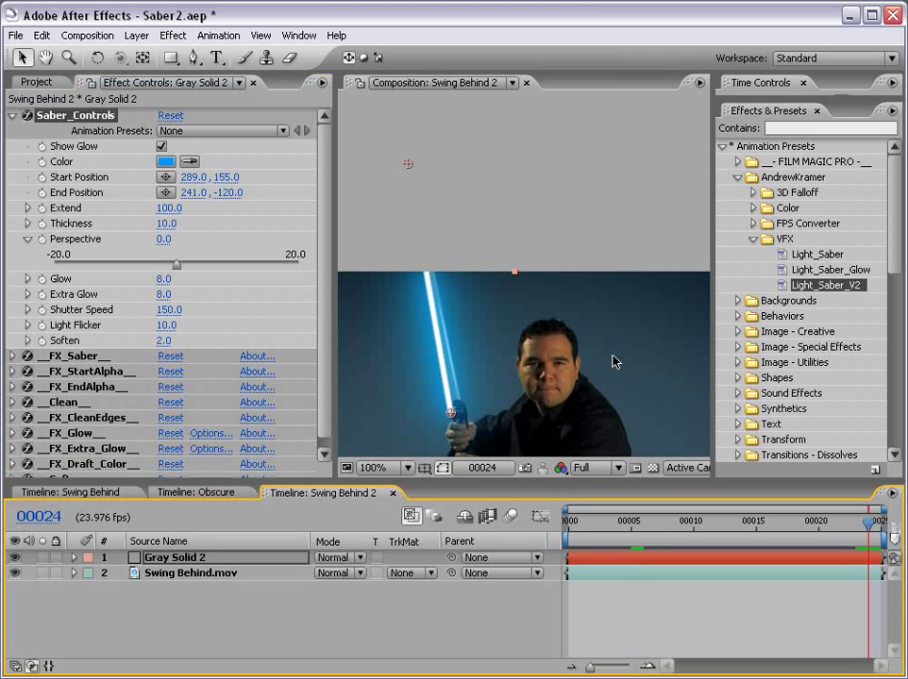
{"action": "left_click_drag", "start_coordinate": [495, 377], "coordinate": [515, 270]}
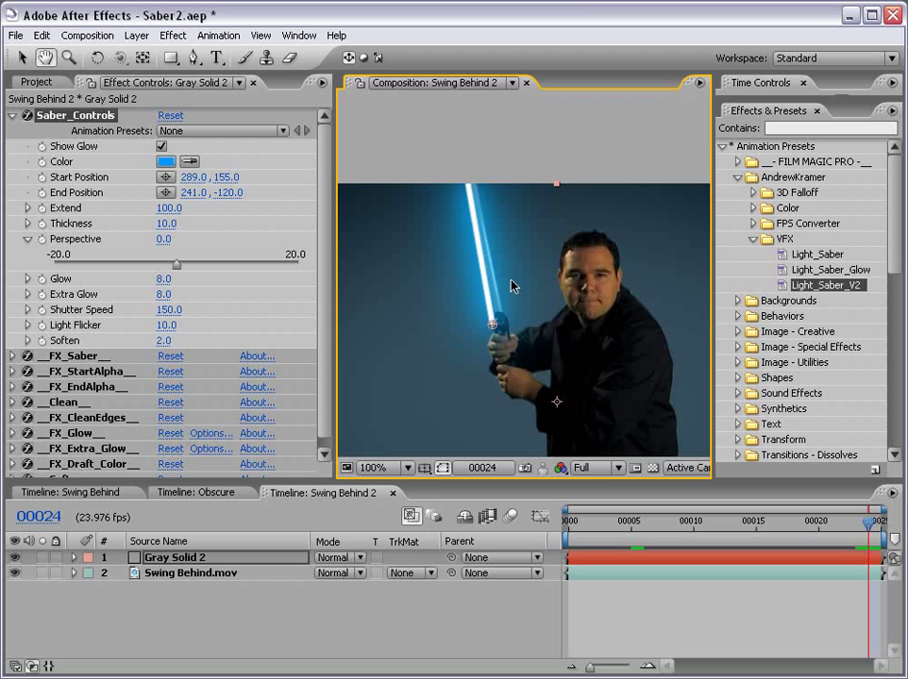
Step: Select Gray Solid 2's Saber_Controls and move the blade base onto the hilt
{"action": "left_click", "coordinate": [403, 617]}
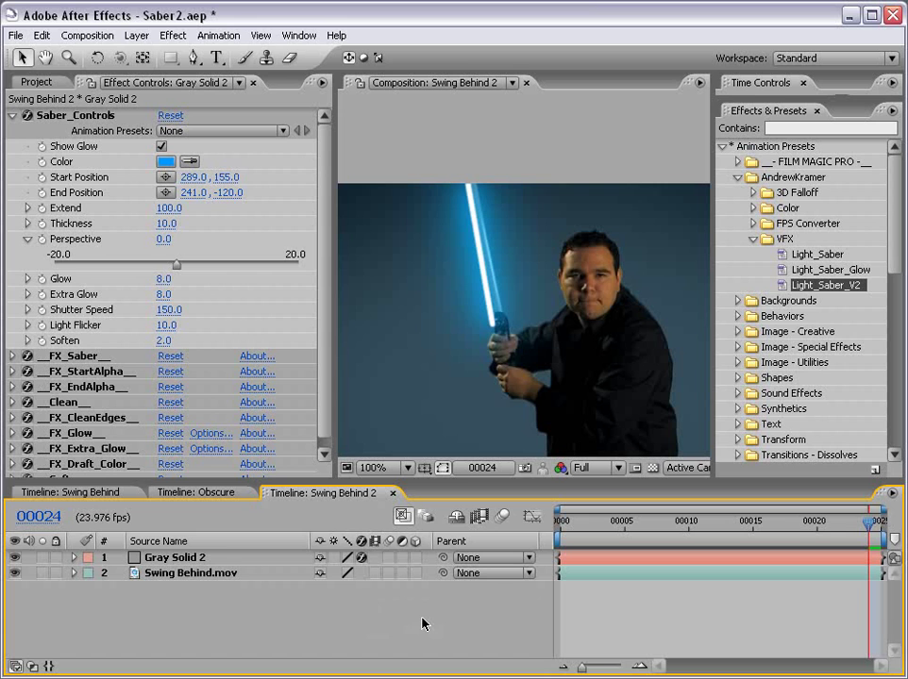
{"action": "left_click", "coordinate": [202, 561]}
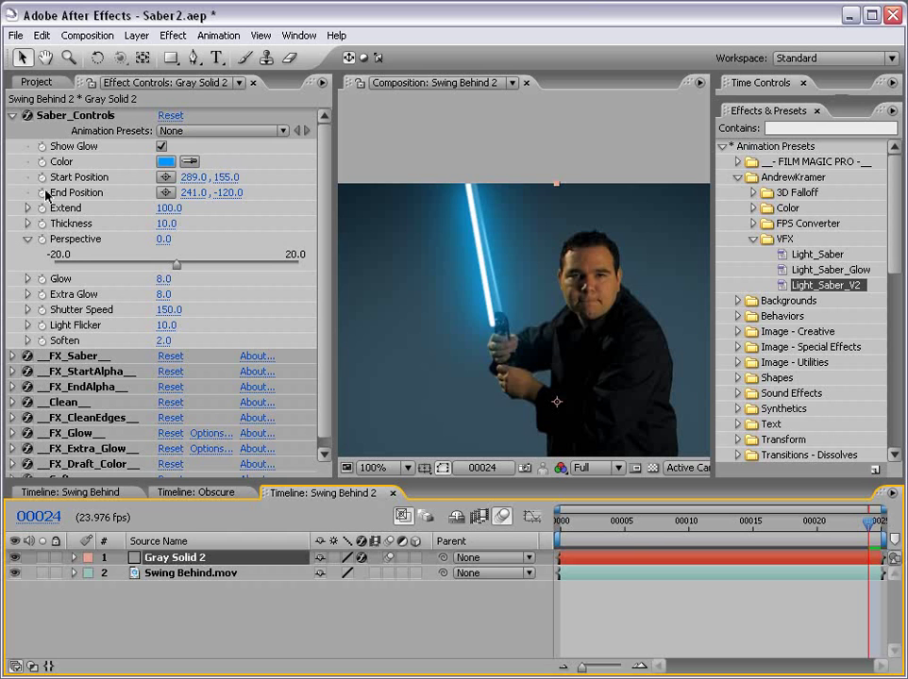
{"action": "left_click", "coordinate": [43, 193]}
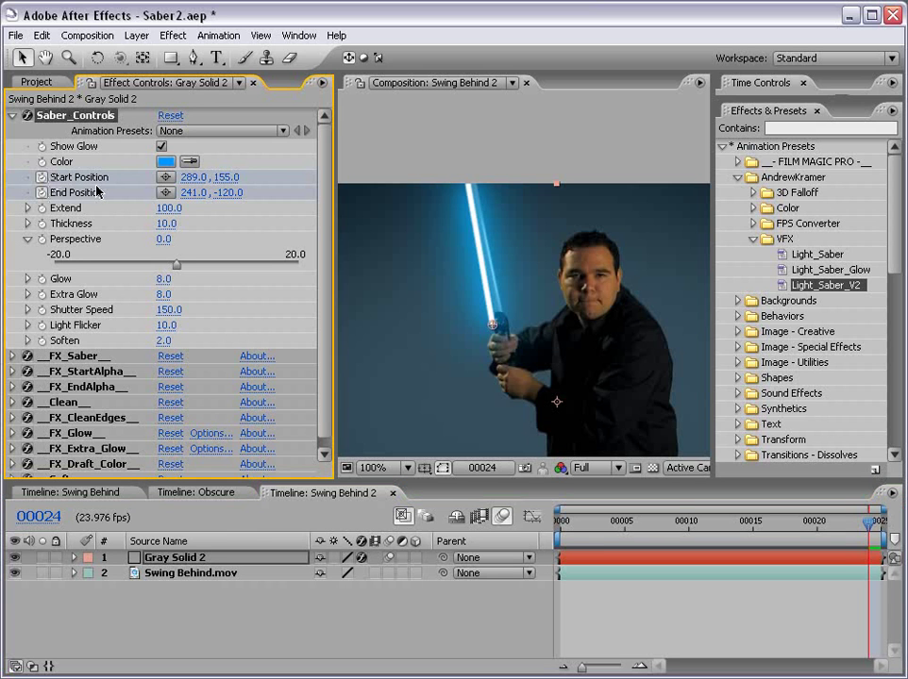
{"action": "left_click_drag", "start_coordinate": [505, 334], "coordinate": [510, 317]}
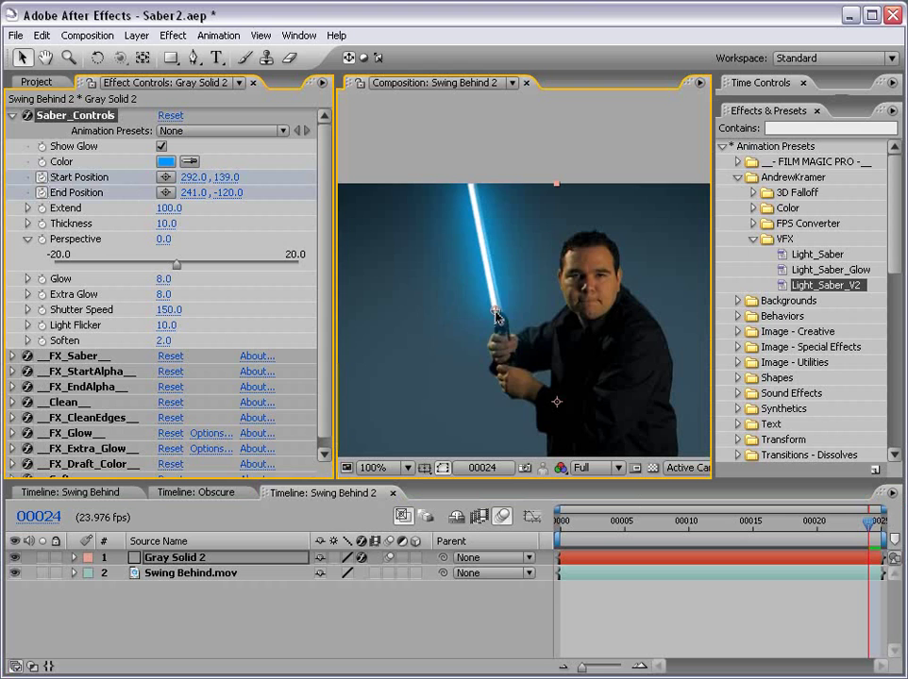
{"action": "mouse_move", "coordinate": [508, 233]}
{"action": "left_mouse_down"}
{"action": "mouse_move", "coordinate": [521, 334]}
{"action": "mouse_move", "coordinate": [552, 253]}
{"action": "left_mouse_up"}
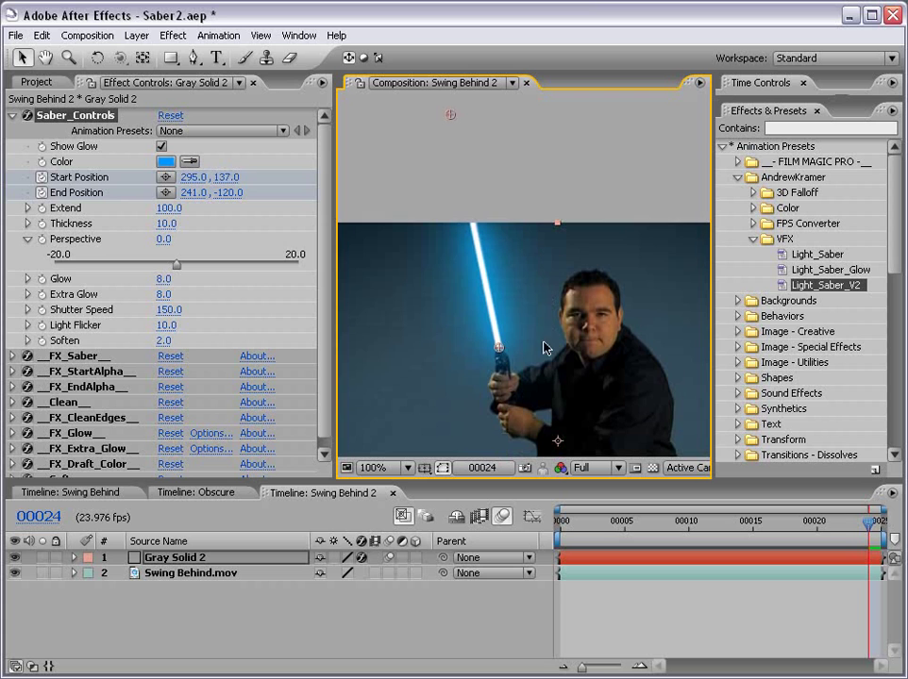
Step: Realign the blade base and tip with the hilt on frames 23 and 22
{"action": "key", "text": "Page_Up"}
{"action": "left_click_drag", "start_coordinate": [499, 349], "coordinate": [502, 345]}
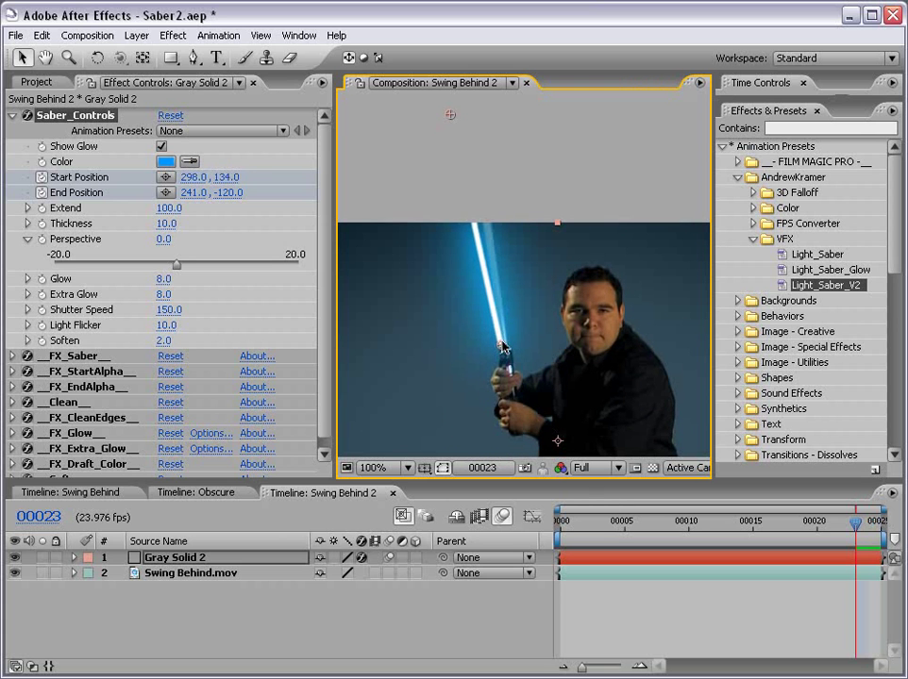
{"action": "left_click_drag", "start_coordinate": [453, 118], "coordinate": [480, 111]}
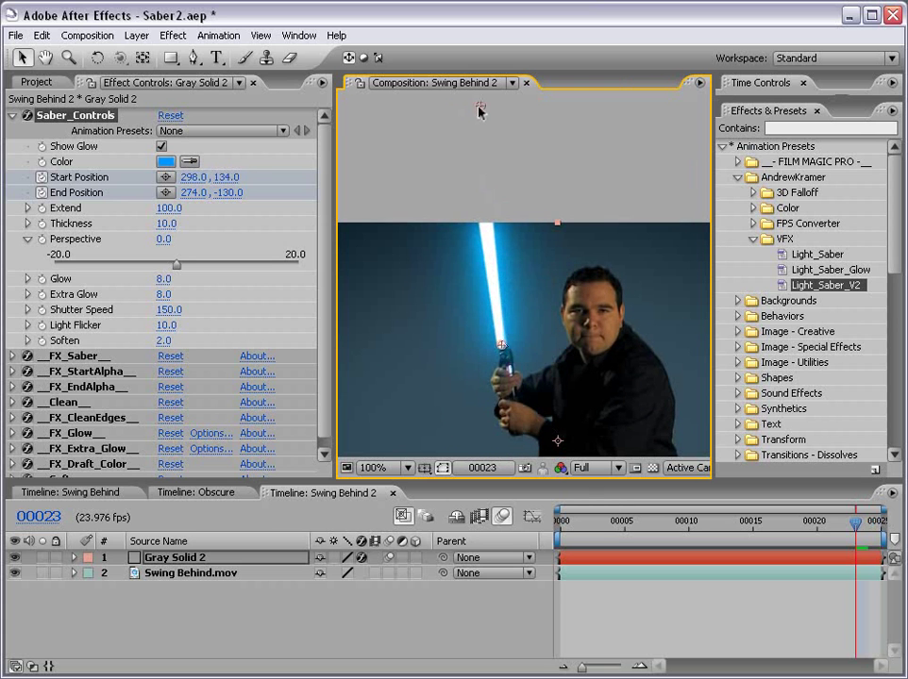
{"action": "left_click_drag", "start_coordinate": [499, 348], "coordinate": [508, 340]}
{"action": "key", "text": "Page_Up"}
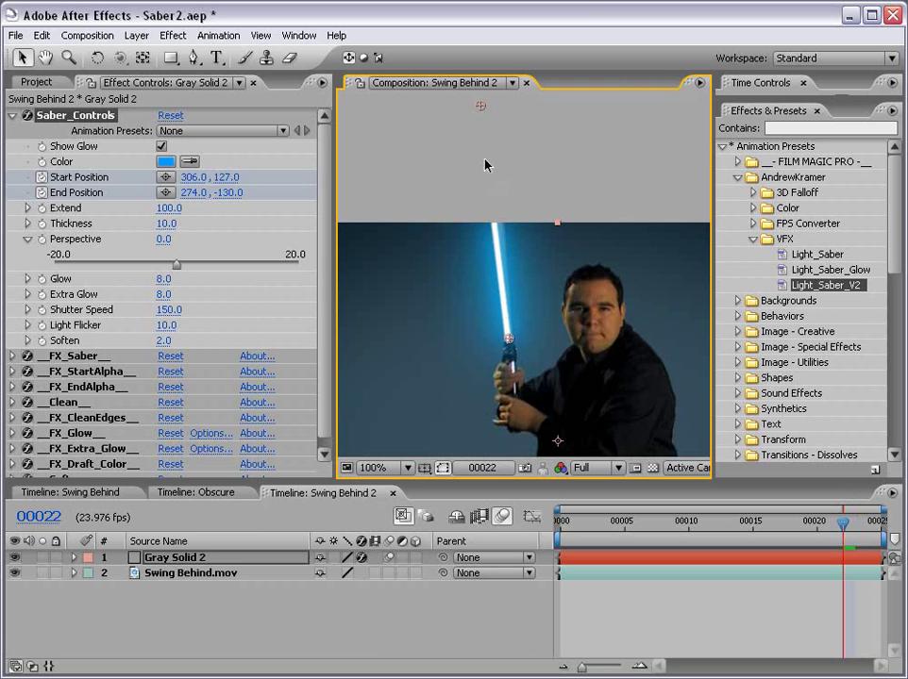
{"action": "left_click_drag", "start_coordinate": [482, 107], "coordinate": [500, 105]}
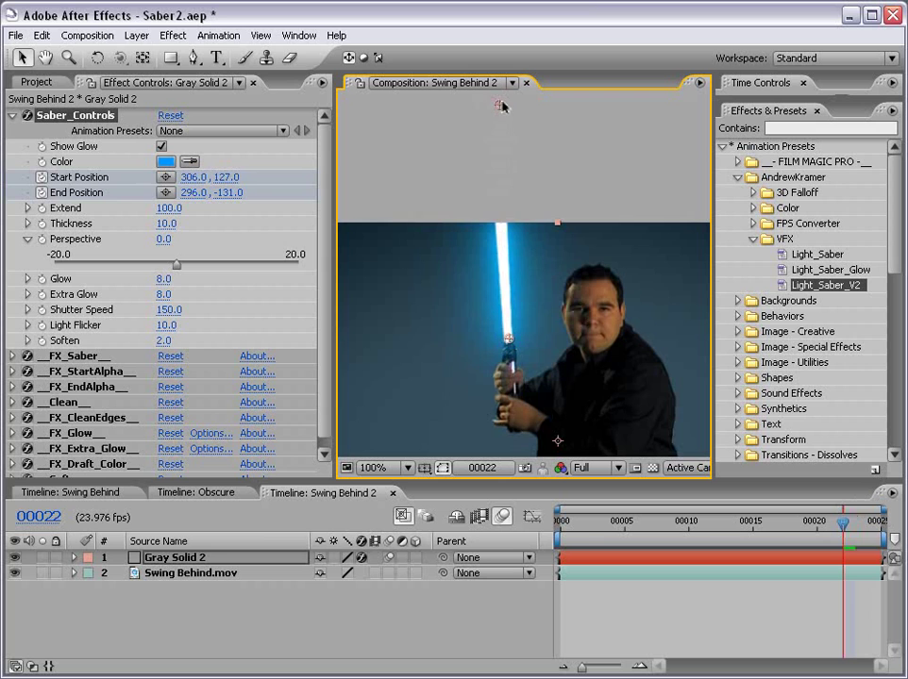
Step: On frames 21 and 20, move the base up-right onto the hilt and swing the tip right
{"action": "key", "text": "Page_Up"}
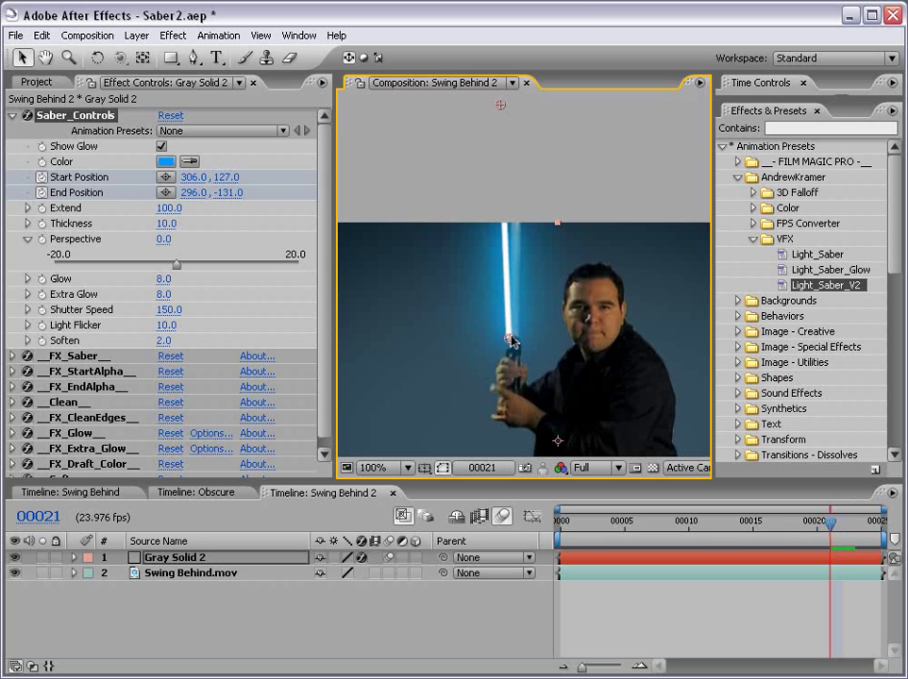
{"action": "left_click_drag", "start_coordinate": [508, 338], "coordinate": [515, 332]}
{"action": "left_click_drag", "start_coordinate": [500, 104], "coordinate": [537, 109]}
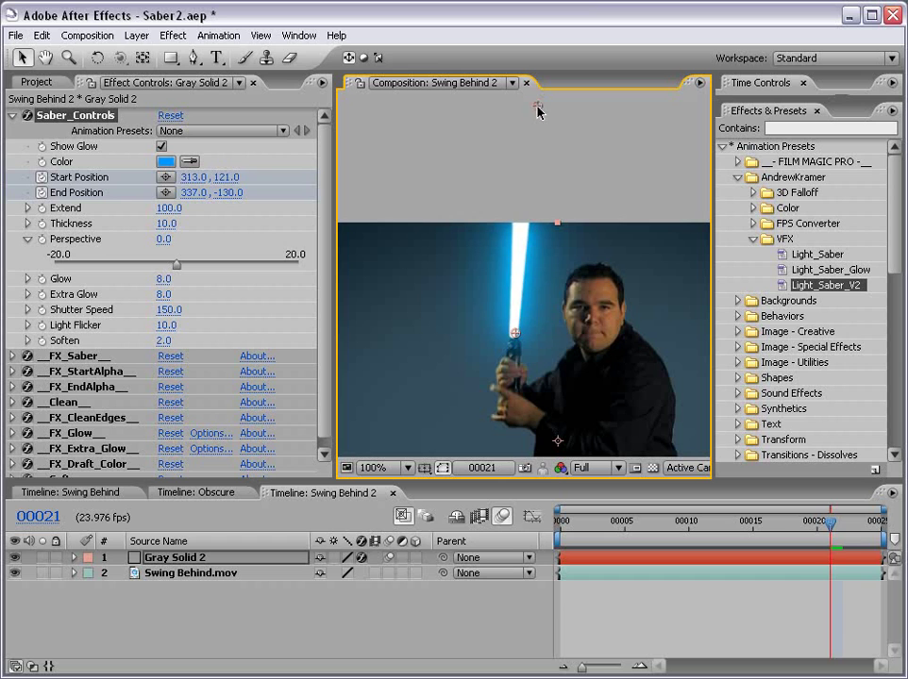
{"action": "key", "text": "Page_Up"}
{"action": "left_click_drag", "start_coordinate": [515, 332], "coordinate": [522, 326]}
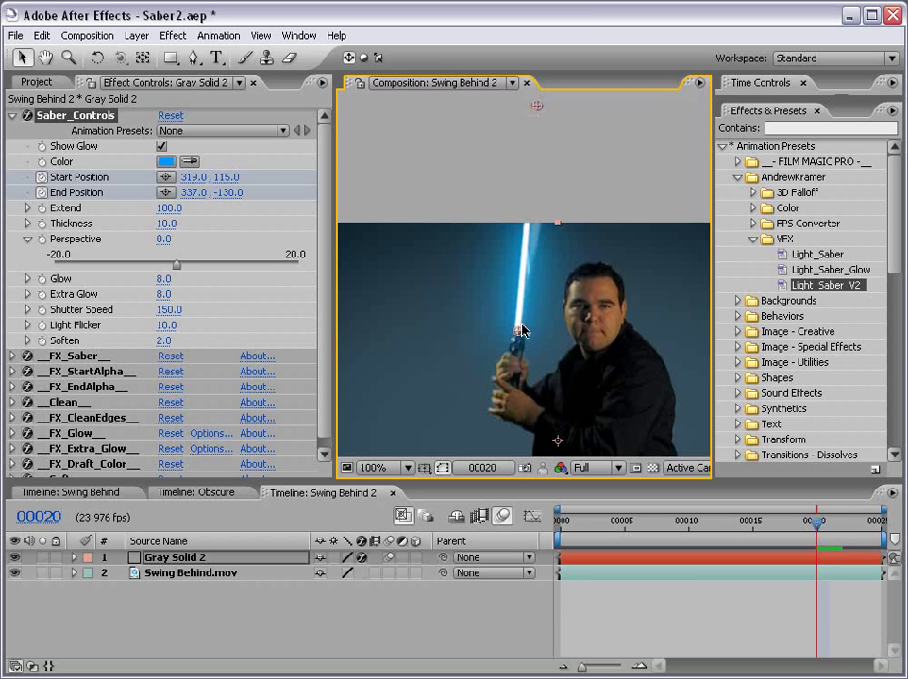
{"action": "left_click_drag", "start_coordinate": [540, 108], "coordinate": [564, 109]}
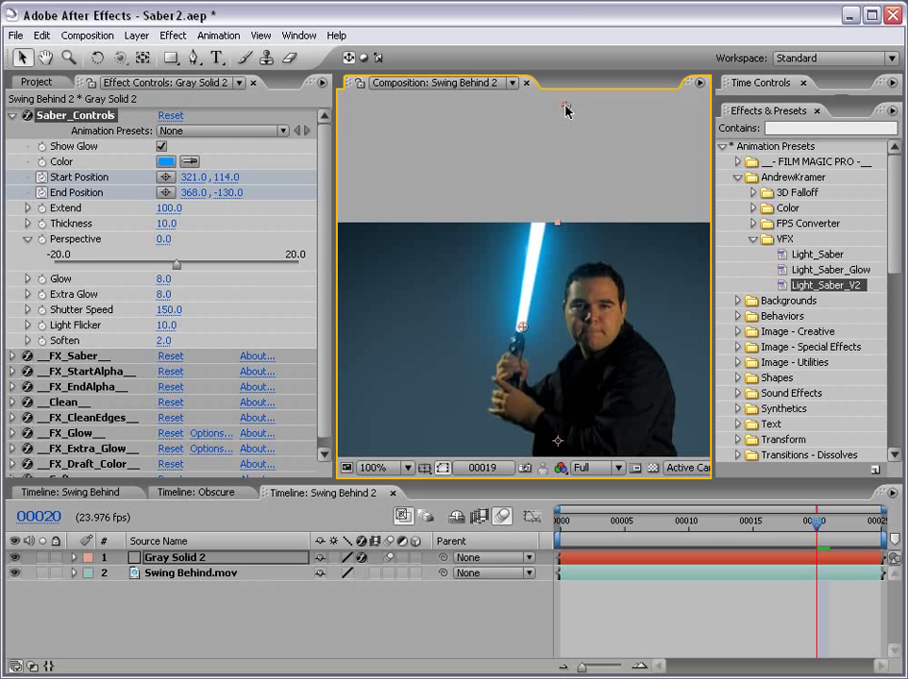
Step: On frames 19 and 18, keep the base on the hilt and angle the tip down-right
{"action": "key", "text": "Page_Up"}
{"action": "left_click_drag", "start_coordinate": [524, 340], "coordinate": [531, 333]}
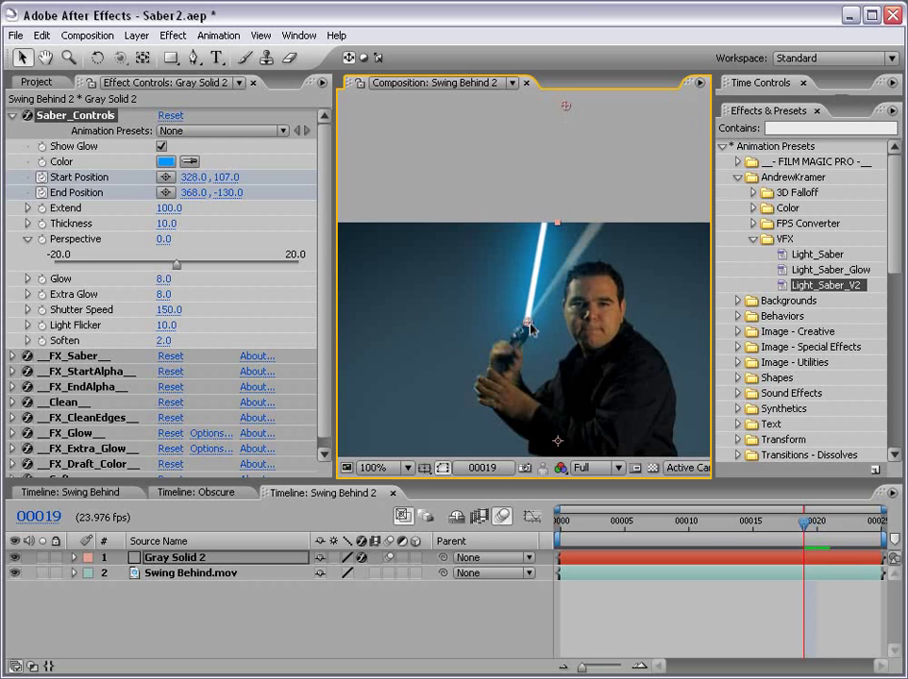
{"action": "left_click_drag", "start_coordinate": [565, 106], "coordinate": [639, 150]}
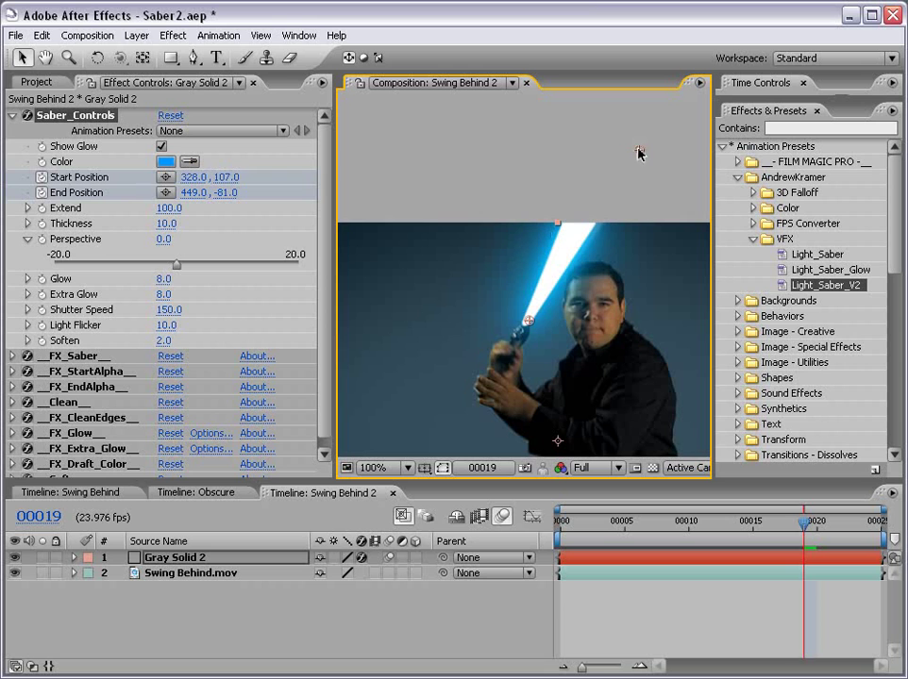
{"action": "left_click_drag", "start_coordinate": [638, 153], "coordinate": [649, 162]}
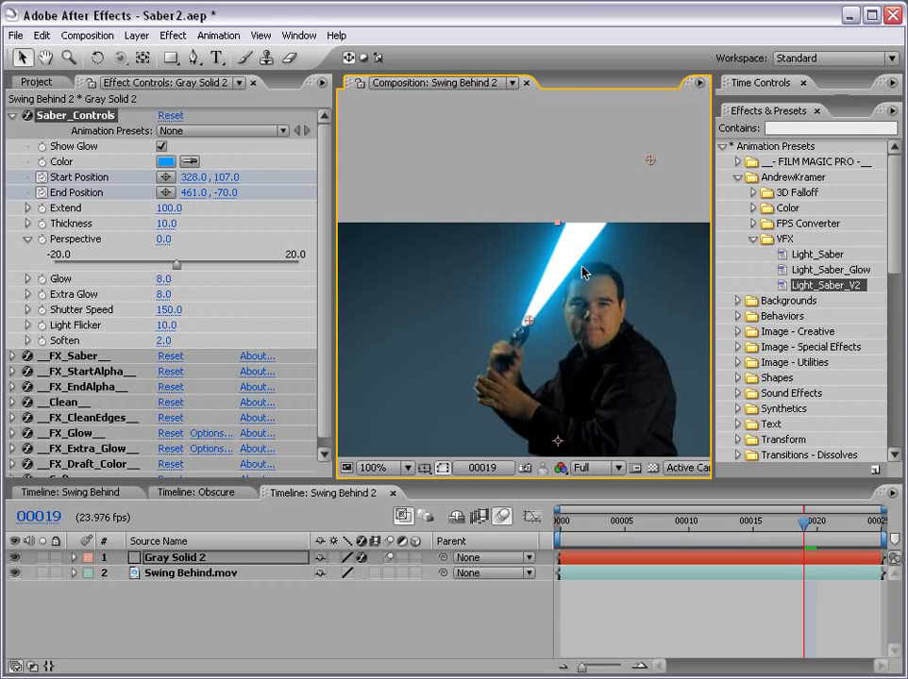
{"action": "key", "text": "Page_Up"}
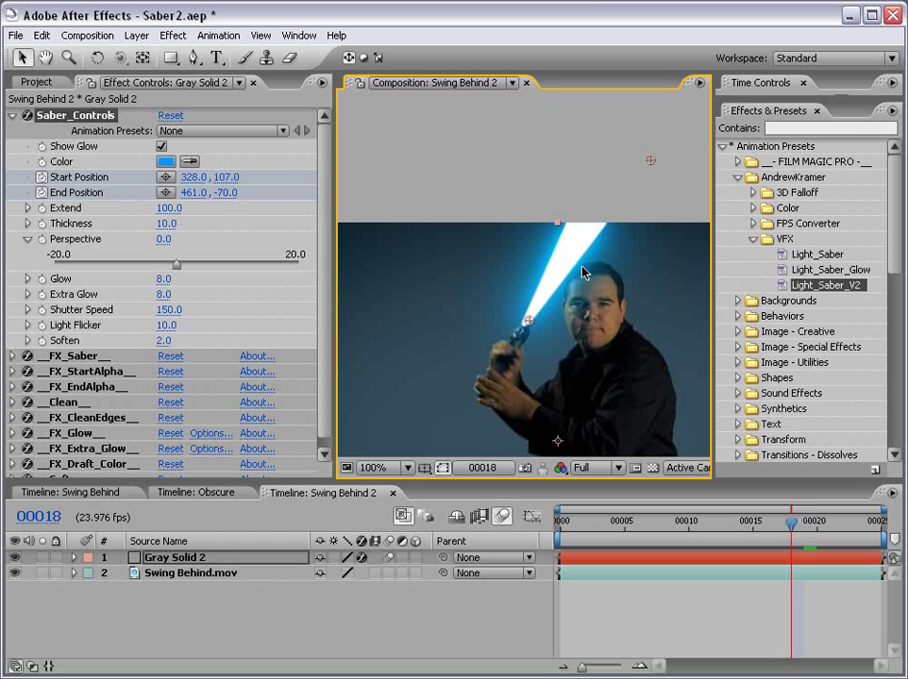
{"action": "left_click_drag", "start_coordinate": [704, 195], "coordinate": [709, 200]}
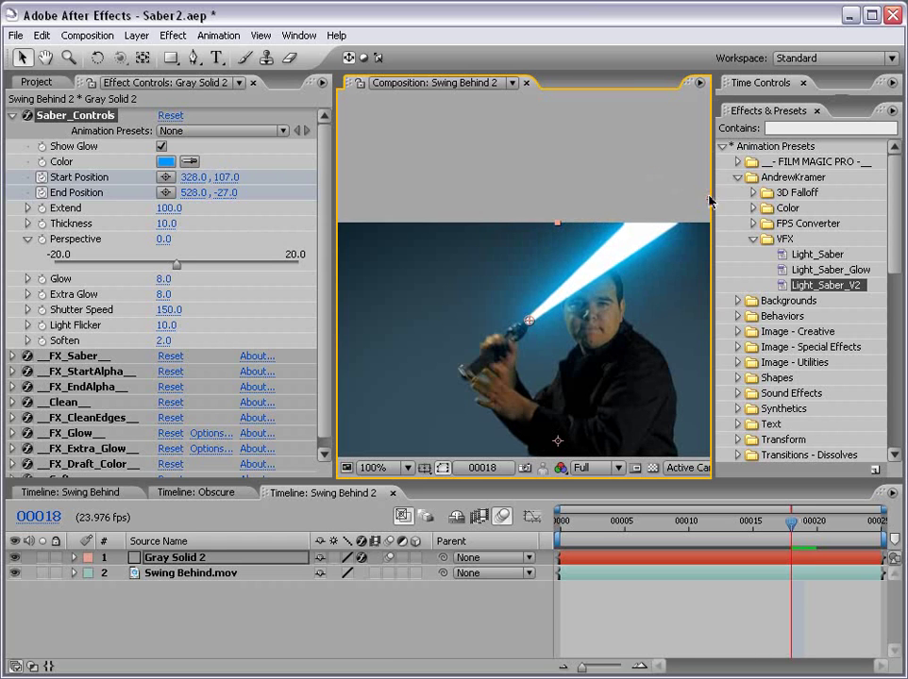
{"action": "left_click_drag", "start_coordinate": [529, 322], "coordinate": [531, 320]}
Step: Reposition the blade tip and base on the previous frame, then preview the swing
{"action": "key", "text": "Page_Up"}
{"action": "left_click_drag", "start_coordinate": [538, 328], "coordinate": [436, 290]}
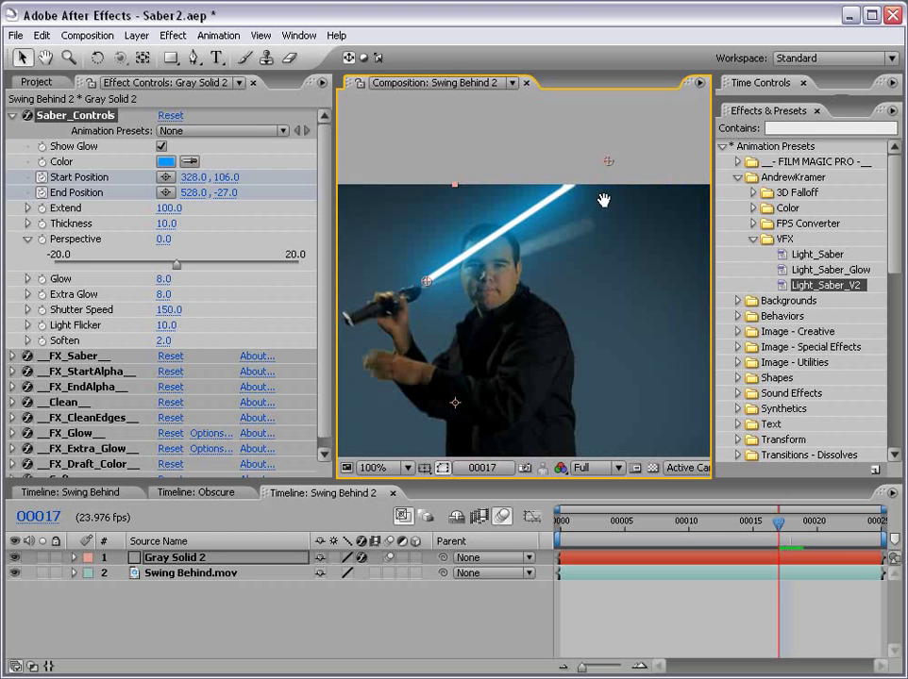
{"action": "left_click_drag", "start_coordinate": [615, 157], "coordinate": [600, 227]}
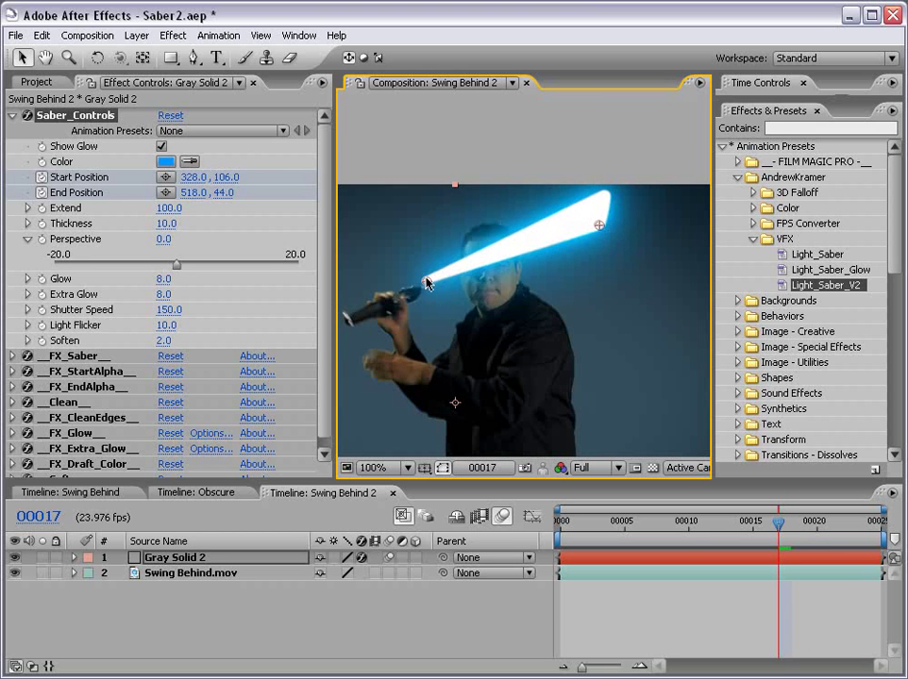
{"action": "left_click_drag", "start_coordinate": [425, 283], "coordinate": [426, 289]}
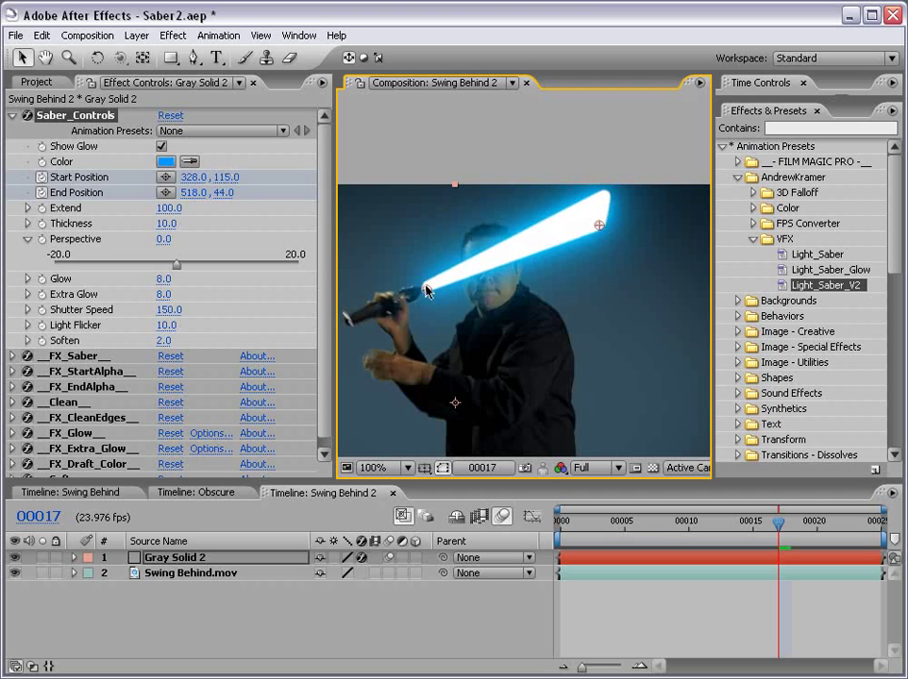
{"action": "key", "text": "space"}
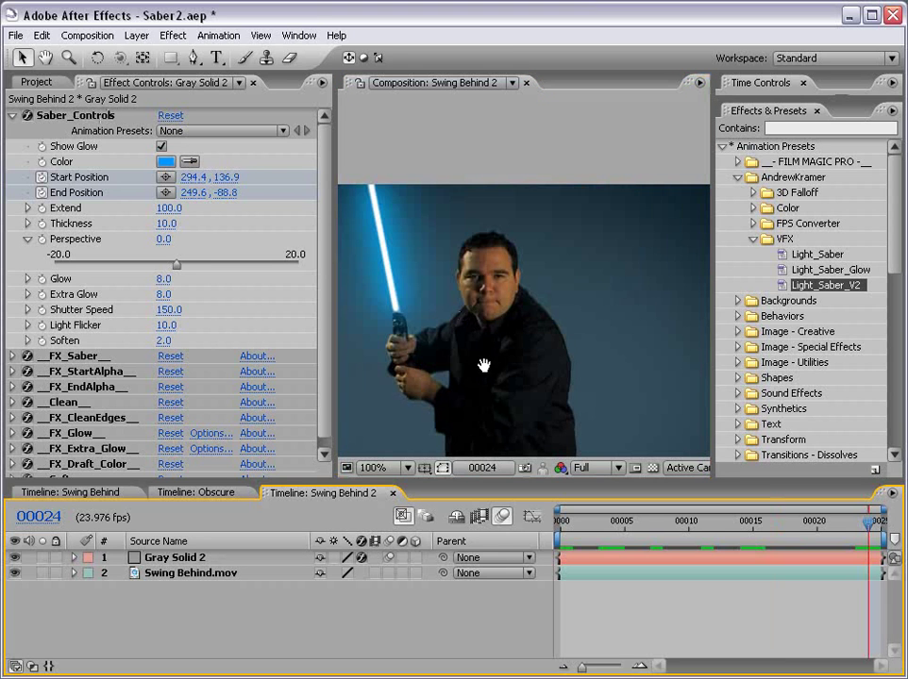
Step: Set the saber solid's Saber_Controls Thickness to 12
{"action": "left_click_drag", "start_coordinate": [482, 364], "coordinate": [502, 346]}
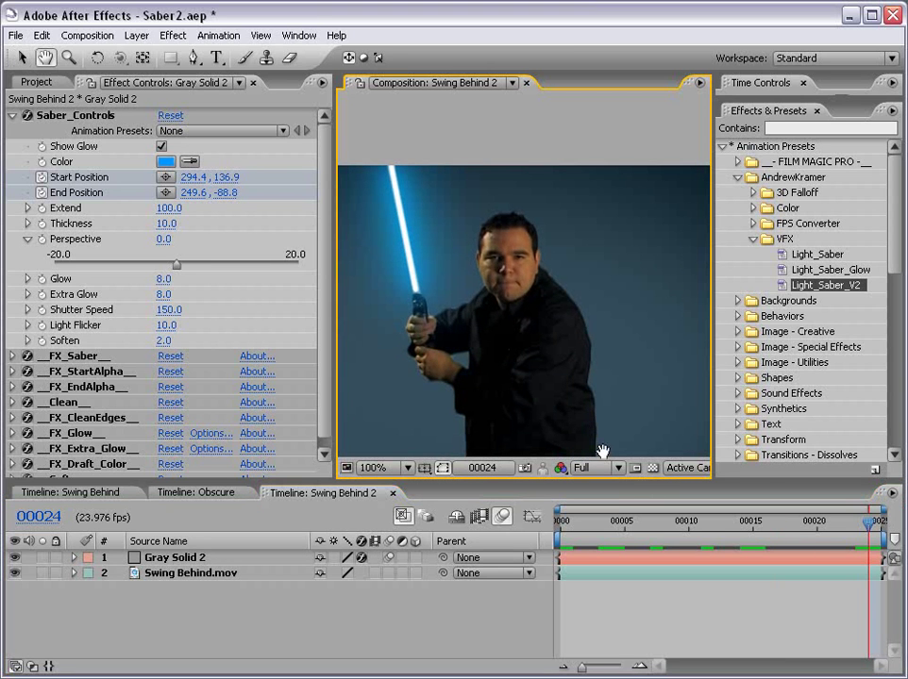
{"action": "scroll", "coordinate": [602, 450], "scroll_direction": "down", "scroll_amount": 2}
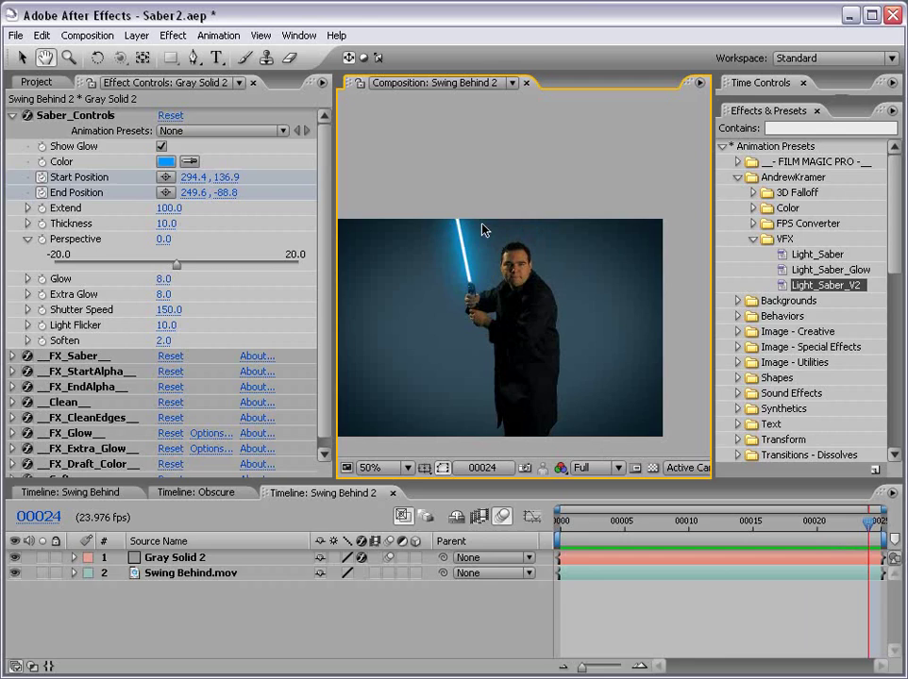
{"action": "scroll", "coordinate": [491, 309], "scroll_direction": "up", "scroll_amount": 2}
{"action": "key", "text": "grave"}
{"action": "key", "text": "grave"}
{"action": "scroll", "coordinate": [497, 288], "scroll_direction": "down", "scroll_amount": 2}
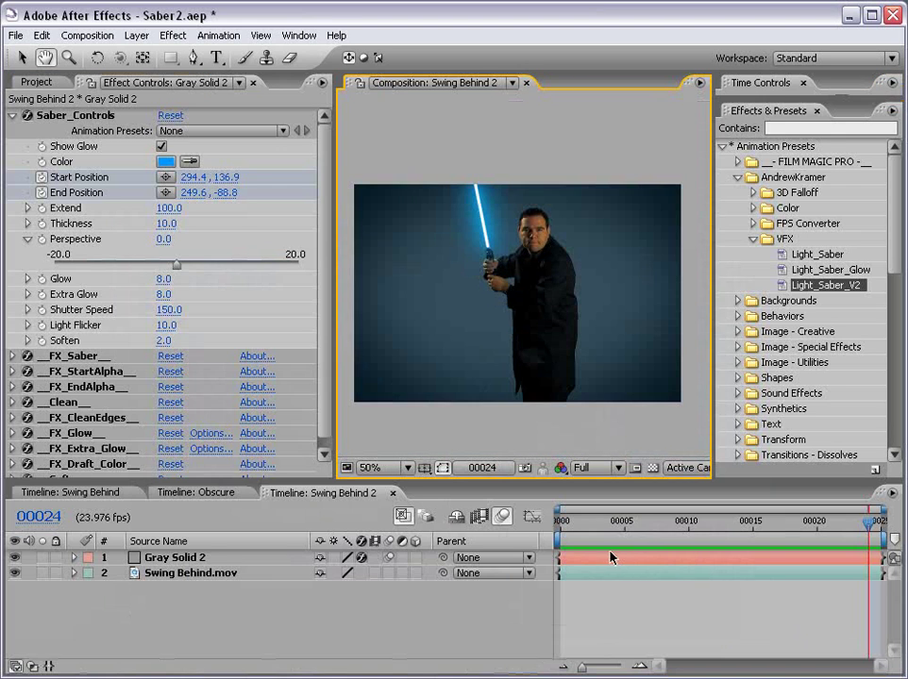
{"action": "left_click", "coordinate": [607, 557]}
{"action": "left_click", "coordinate": [165, 224]}
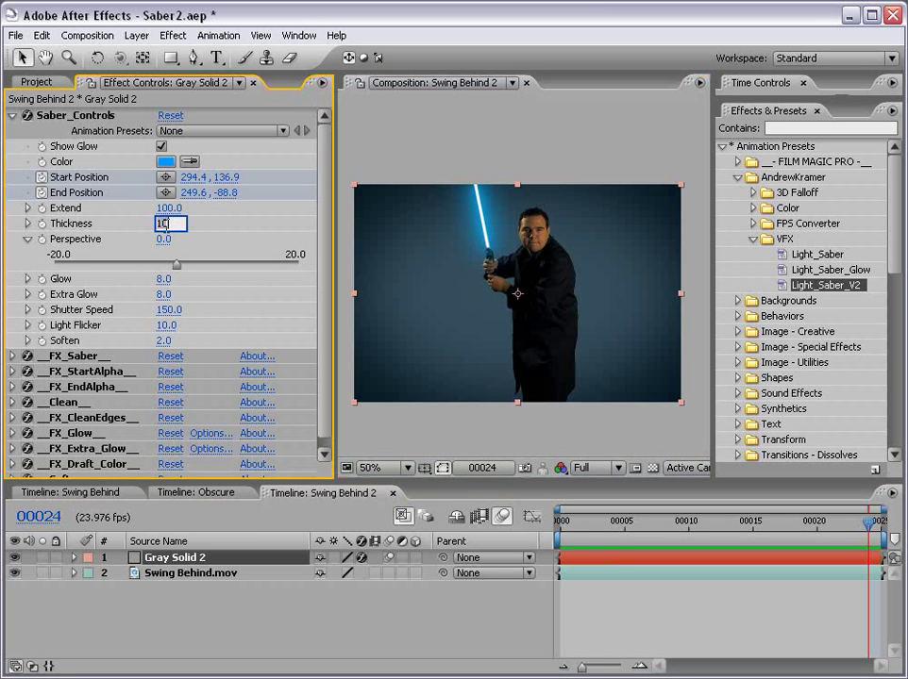
{"action": "type", "text": "12"}
{"action": "key", "text": "Return"}
Step: Change the Saber_Controls colour to green
{"action": "scroll", "coordinate": [510, 310], "scroll_direction": "up", "scroll_amount": 2}
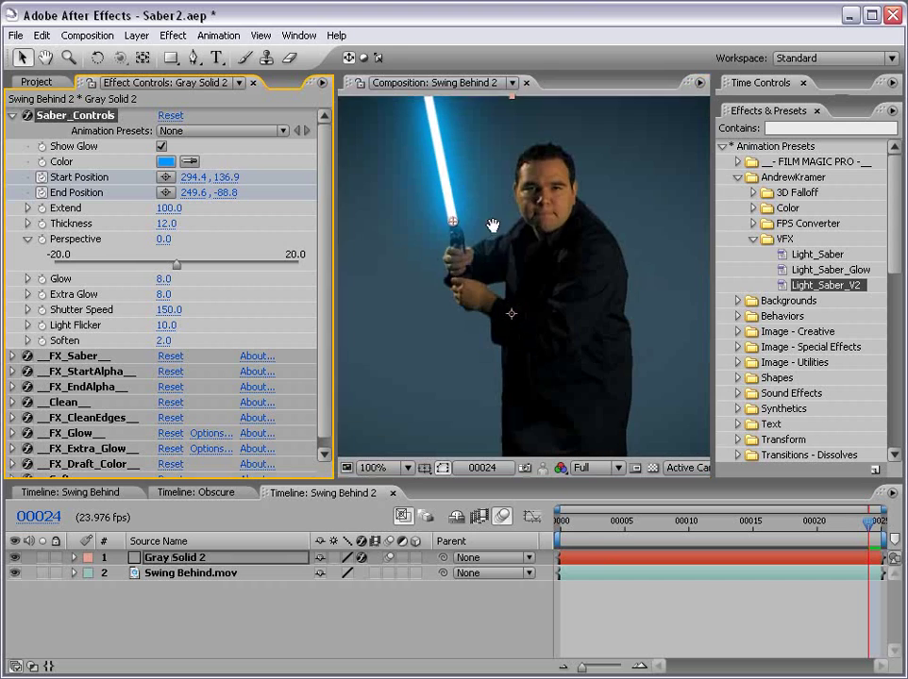
{"action": "left_click", "coordinate": [677, 624]}
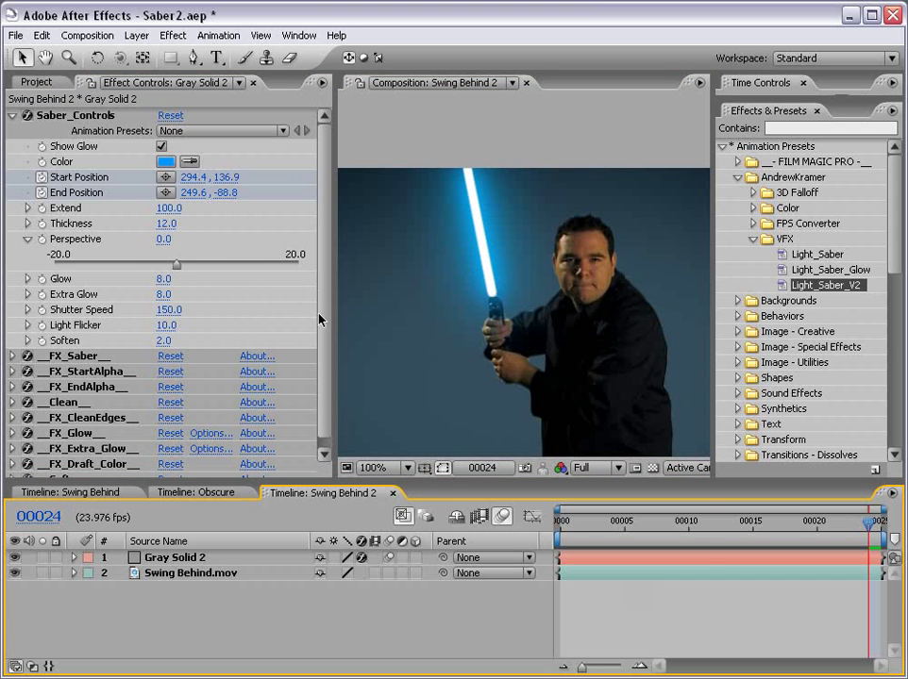
{"action": "left_click", "coordinate": [167, 163]}
{"action": "left_click_drag", "start_coordinate": [510, 449], "coordinate": [506, 440]}
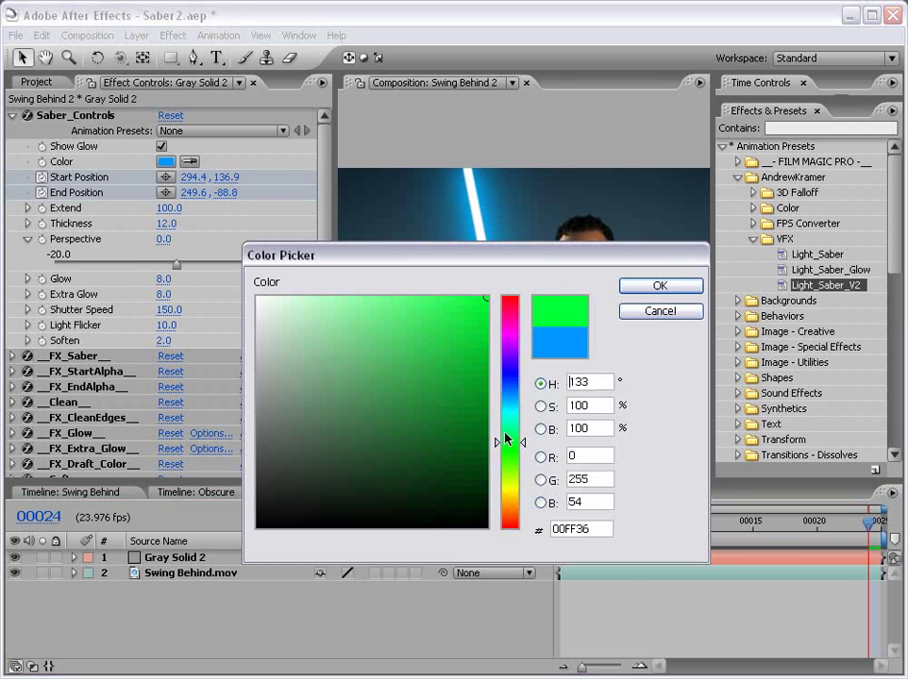
{"action": "left_click", "coordinate": [691, 285]}
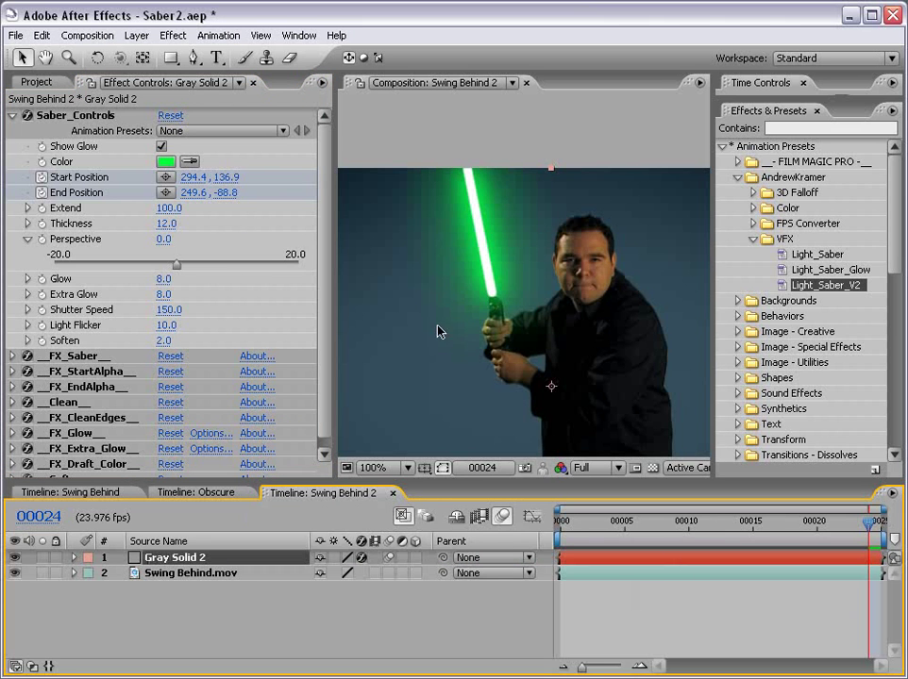
{"action": "key", "text": "F4"}
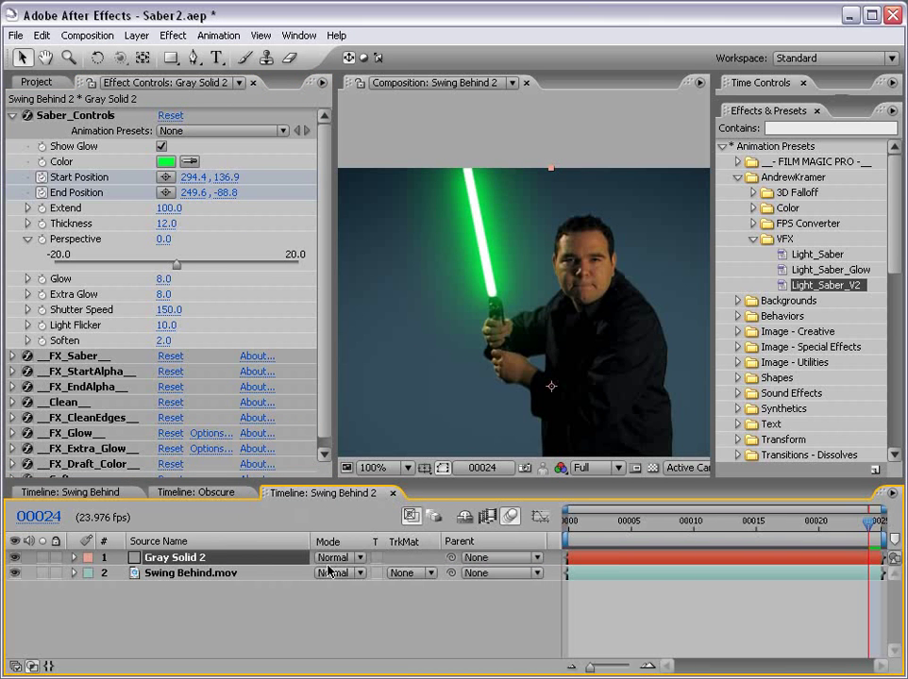
Step: Set Gray Solid 2's blending mode to Screen
{"action": "left_click", "coordinate": [330, 557]}
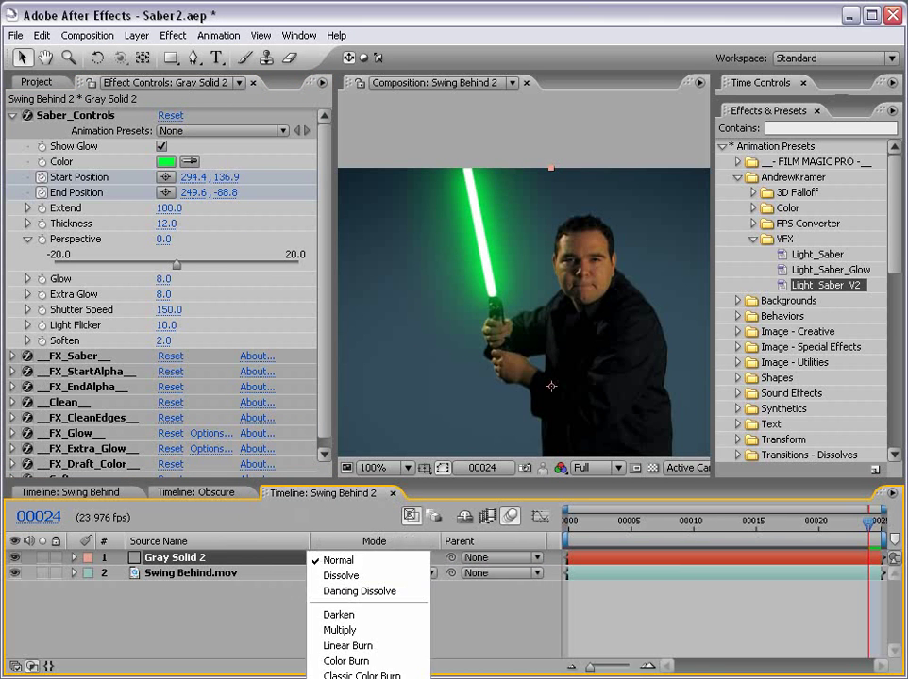
{"action": "left_click", "coordinate": [341, 660]}
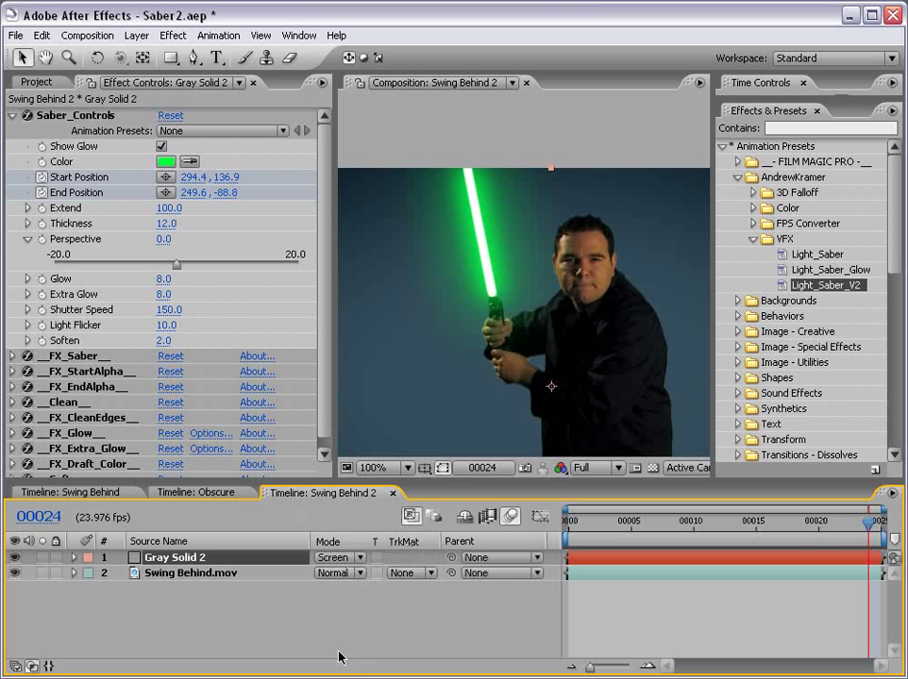
{"action": "left_click", "coordinate": [335, 558]}
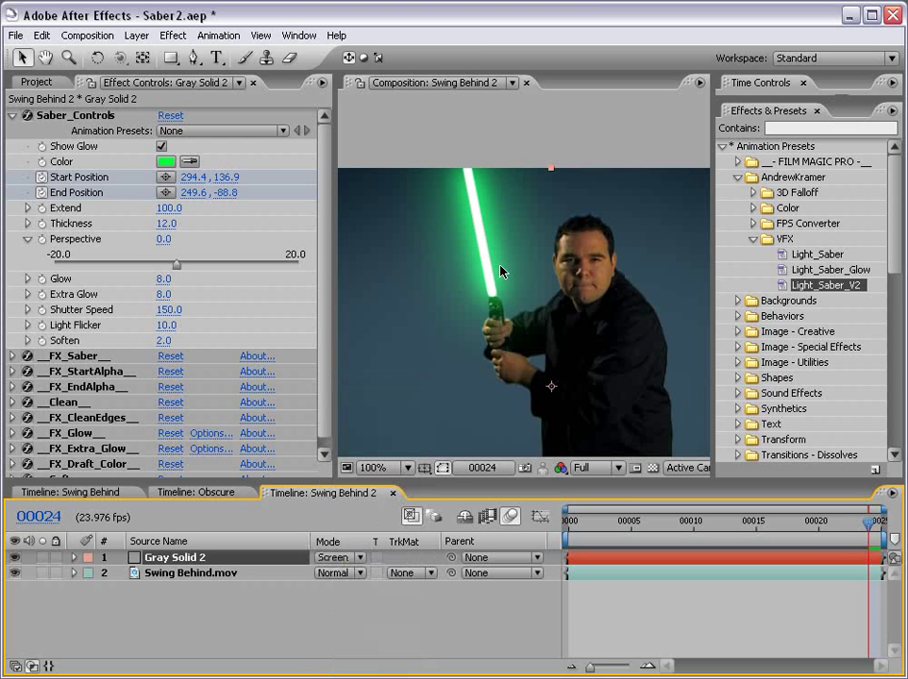
Step: Scrub and RAM-preview the green saber swing, then return to the first frame
{"action": "left_click_drag", "start_coordinate": [753, 522], "coordinate": [660, 531]}
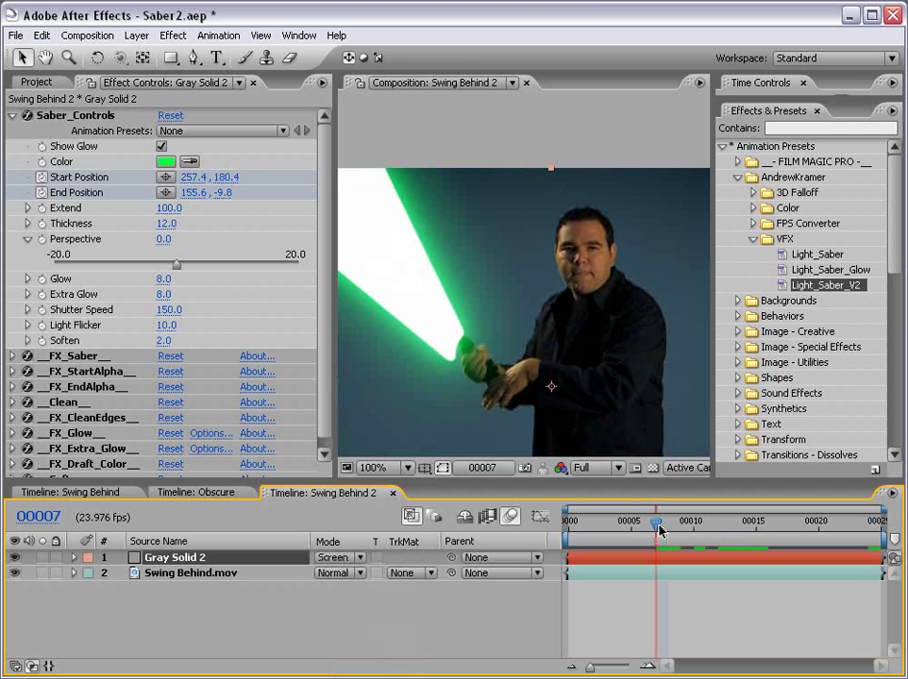
{"action": "mouse_move", "coordinate": [658, 531]}
{"action": "left_mouse_down"}
{"action": "mouse_move", "coordinate": [795, 524]}
{"action": "mouse_move", "coordinate": [852, 534]}
{"action": "mouse_move", "coordinate": [754, 547]}
{"action": "mouse_move", "coordinate": [781, 550]}
{"action": "left_mouse_up"}
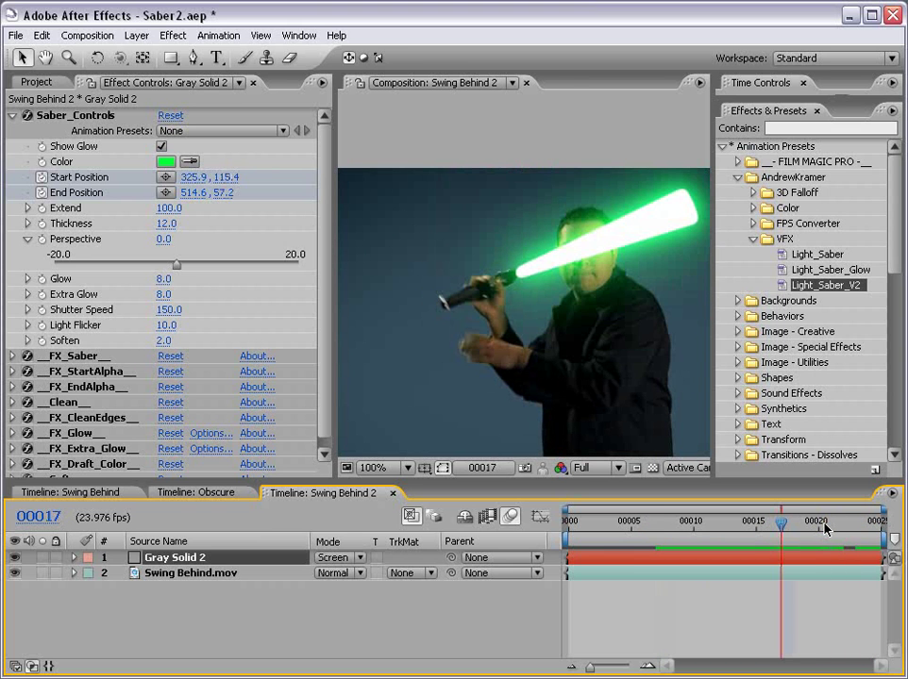
{"action": "key", "text": "KP_0"}
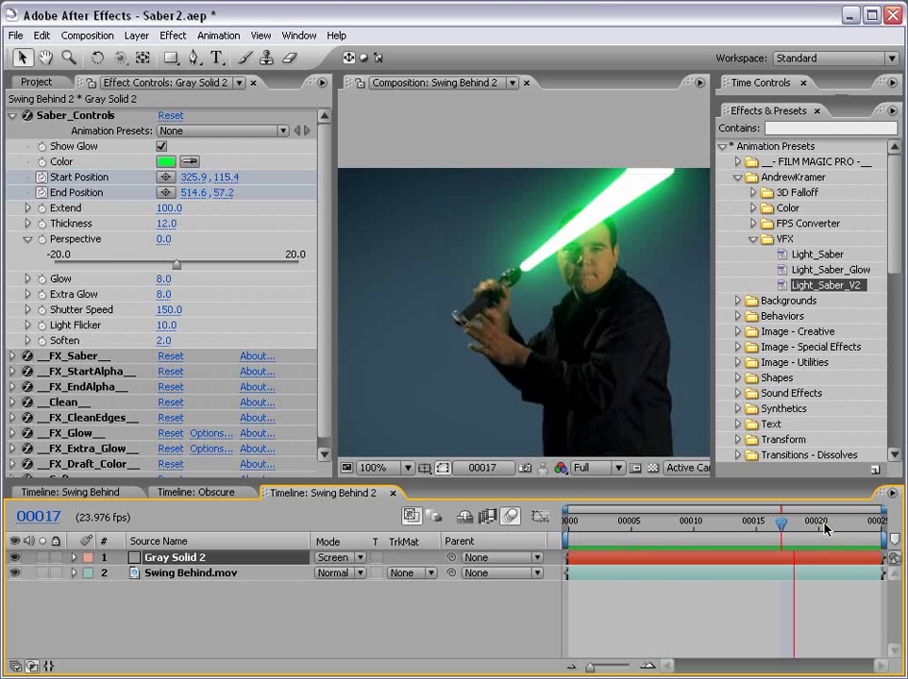
{"action": "left_click", "coordinate": [596, 538]}
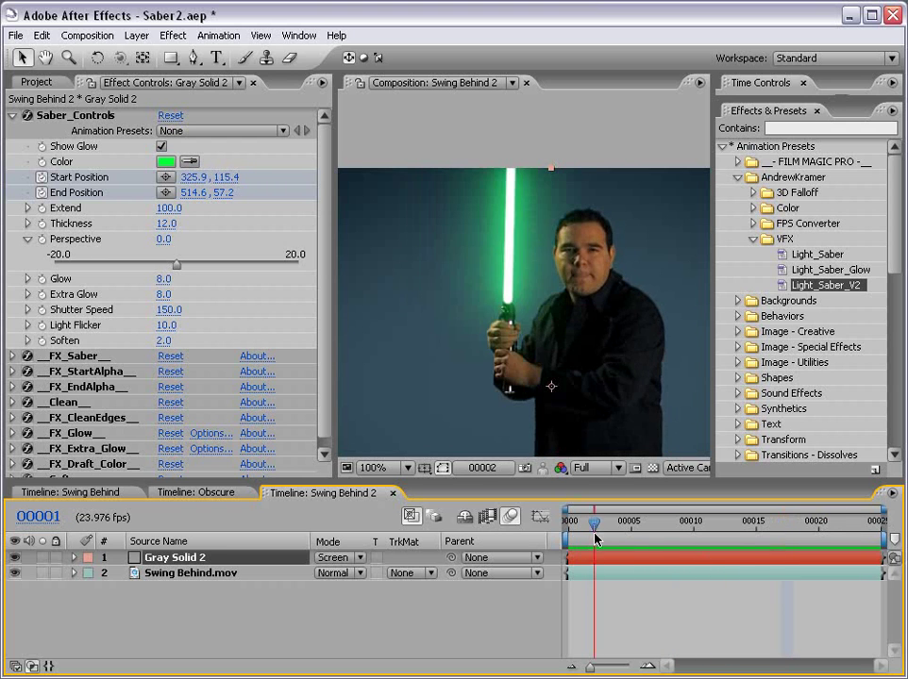
{"action": "key", "text": "Home"}
{"action": "scroll", "coordinate": [543, 328], "scroll_direction": "down", "scroll_amount": 2}
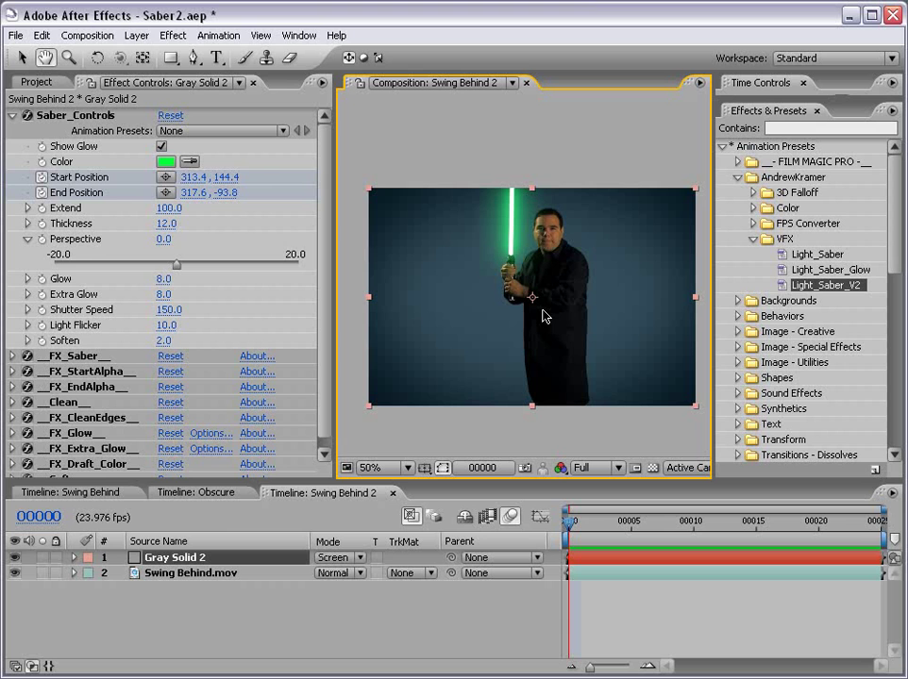
Step: Set the Saber_Controls colour to hue 210 blue
{"action": "left_click", "coordinate": [165, 161]}
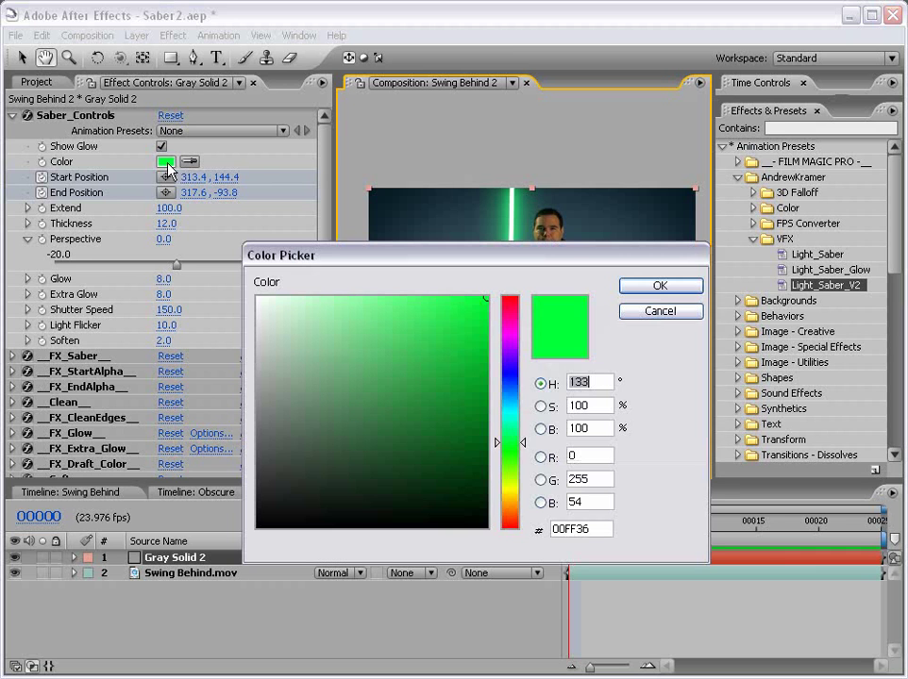
{"action": "left_click", "coordinate": [515, 395]}
{"action": "type", "text": "210"}
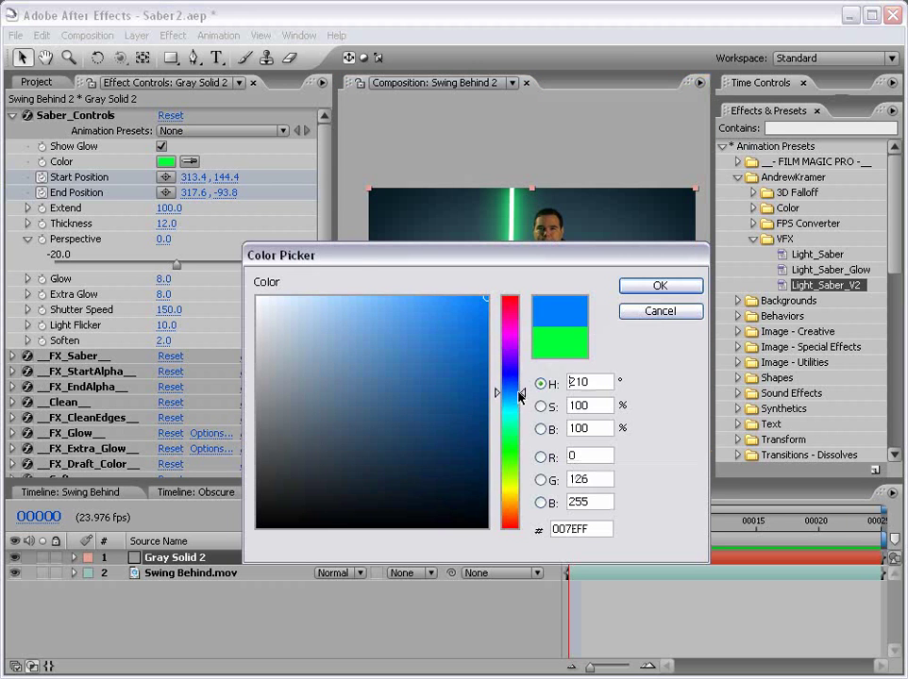
{"action": "left_click", "coordinate": [661, 287]}
Step: Scrub forward to frame 9 and frame the actor and saber to check the blue blade
{"action": "left_click", "coordinate": [555, 516]}
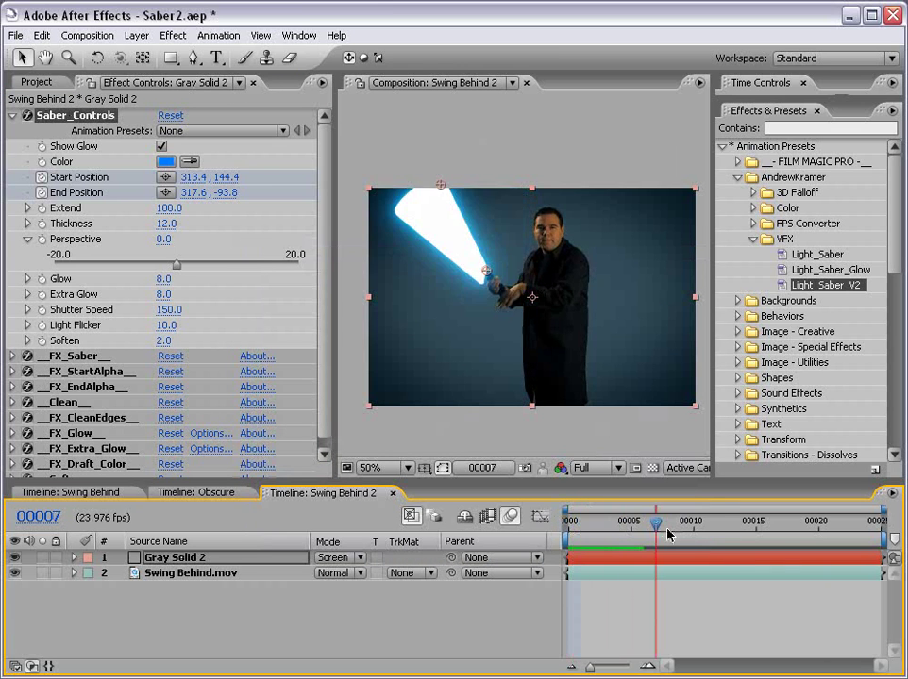
{"action": "mouse_move", "coordinate": [554, 516]}
{"action": "left_mouse_down"}
{"action": "mouse_move", "coordinate": [743, 537]}
{"action": "mouse_move", "coordinate": [655, 533]}
{"action": "mouse_move", "coordinate": [733, 548]}
{"action": "left_mouse_up"}
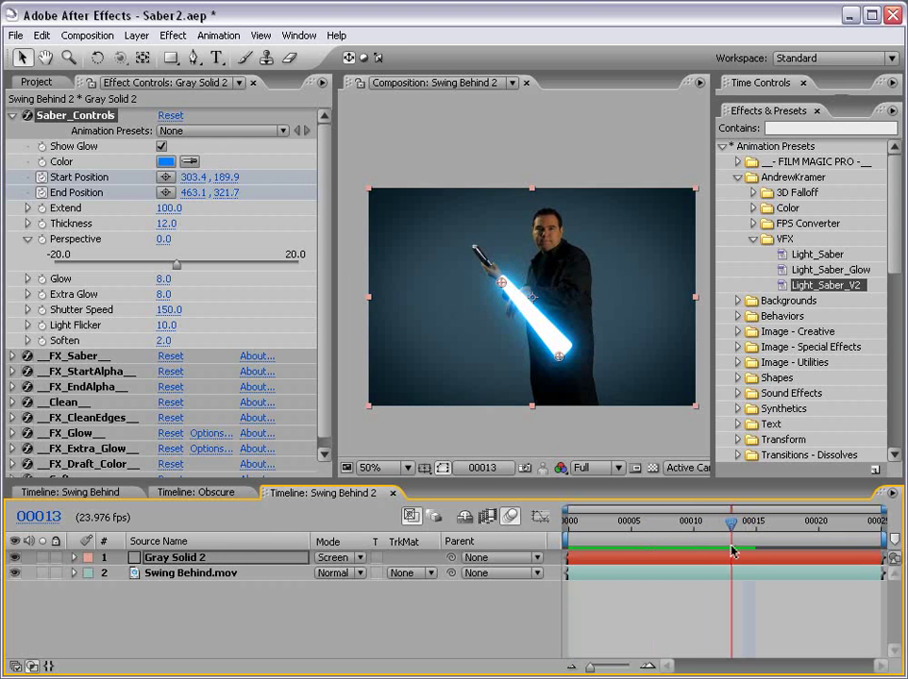
{"action": "scroll", "coordinate": [612, 328], "scroll_direction": "up", "scroll_amount": 1}
{"action": "left_click_drag", "start_coordinate": [558, 325], "coordinate": [517, 215]}
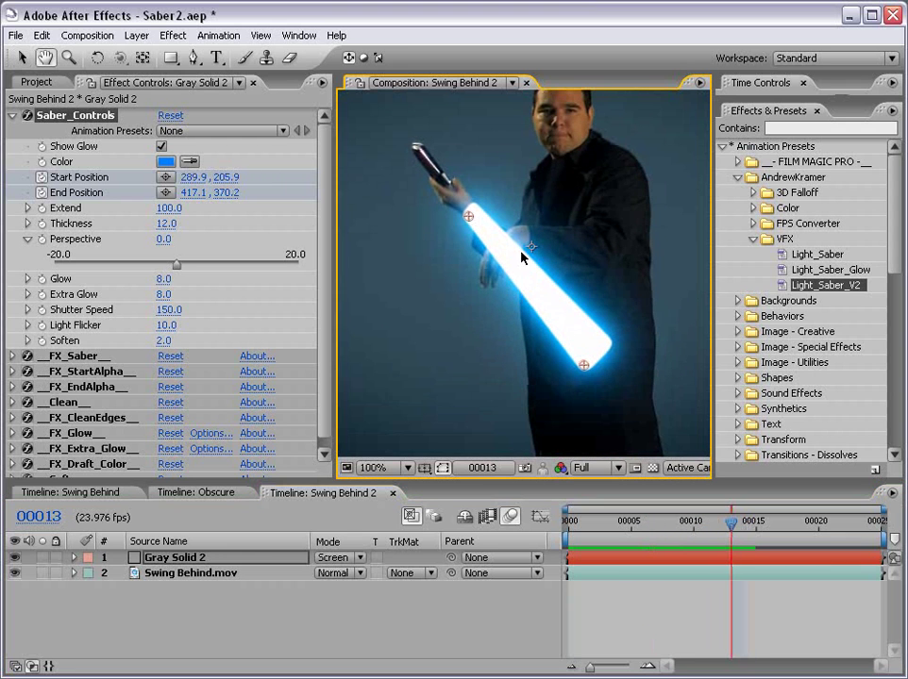
{"action": "scroll", "coordinate": [522, 389], "scroll_direction": "down", "scroll_amount": 1}
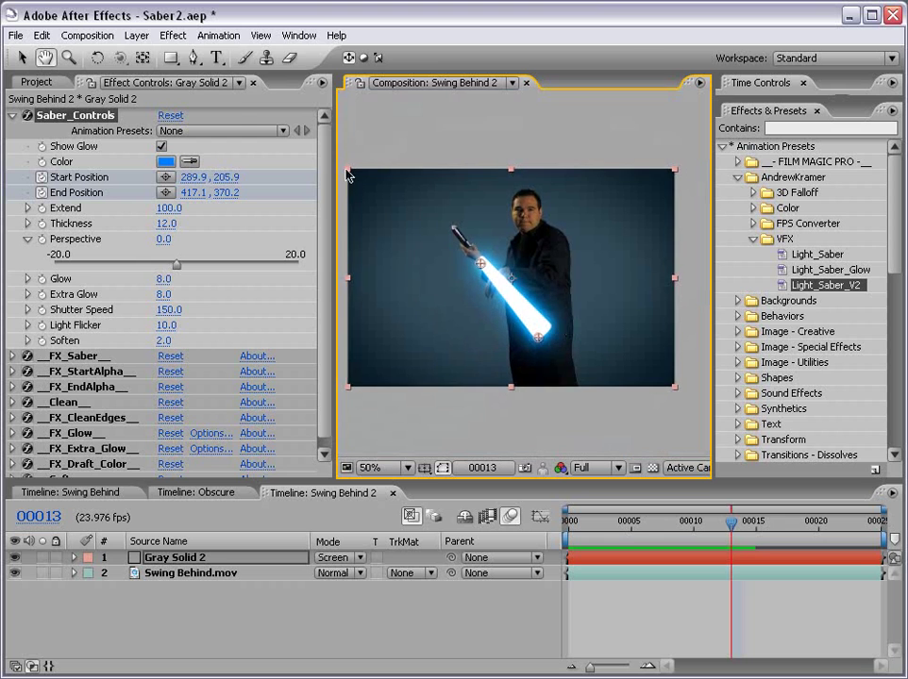
Step: Create a new composition-sized solid and hide it
{"action": "left_click", "coordinate": [137, 35]}
{"action": "mouse_move", "coordinate": [141, 66]}
{"action": "left_click", "coordinate": [376, 70]}
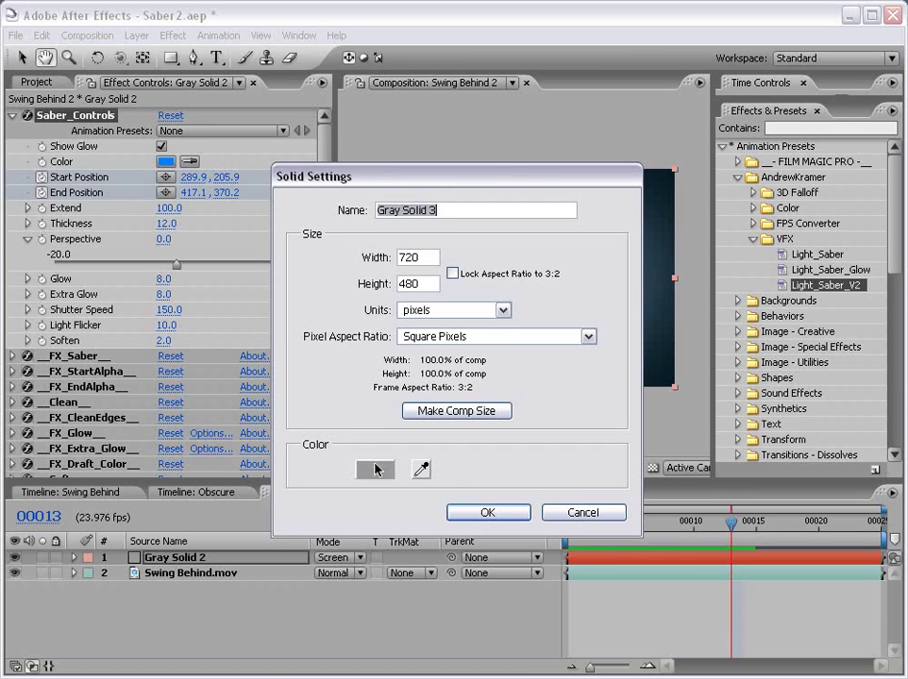
{"action": "left_click", "coordinate": [432, 415]}
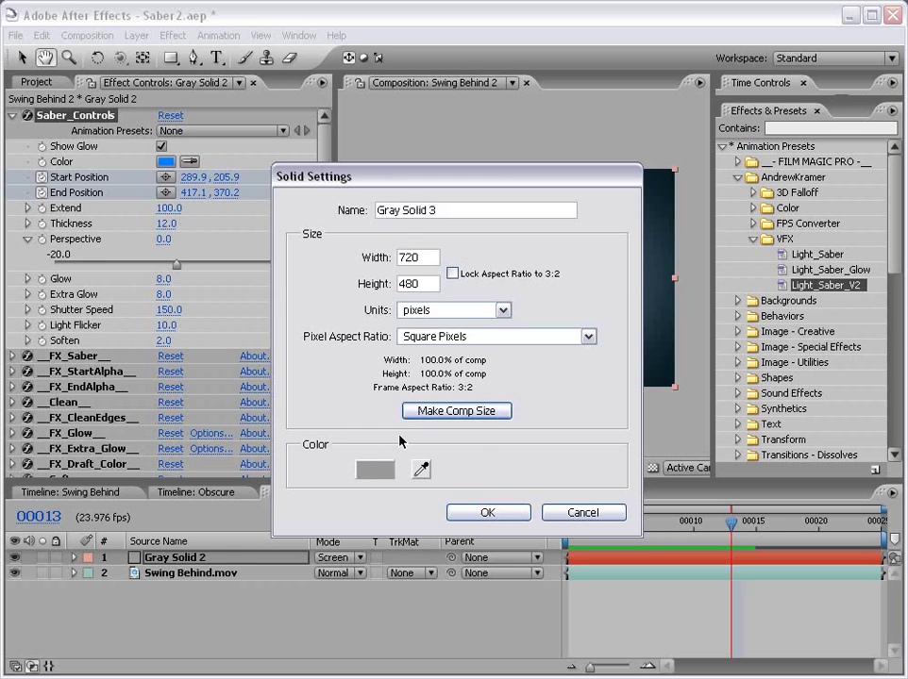
{"action": "left_click", "coordinate": [476, 516]}
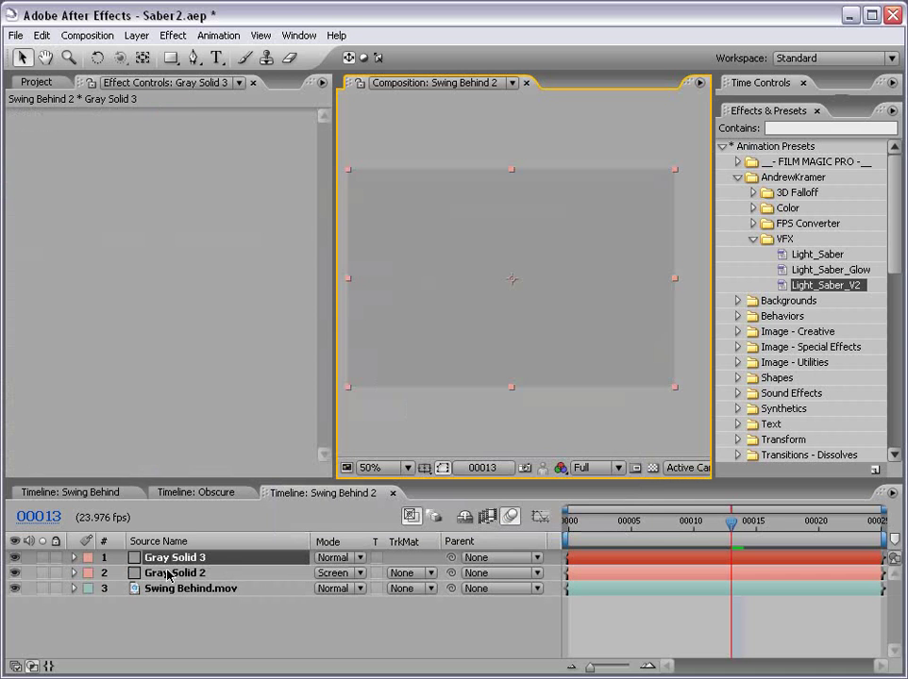
{"action": "left_click", "coordinate": [15, 558]}
{"action": "double_click", "coordinate": [174, 557]}
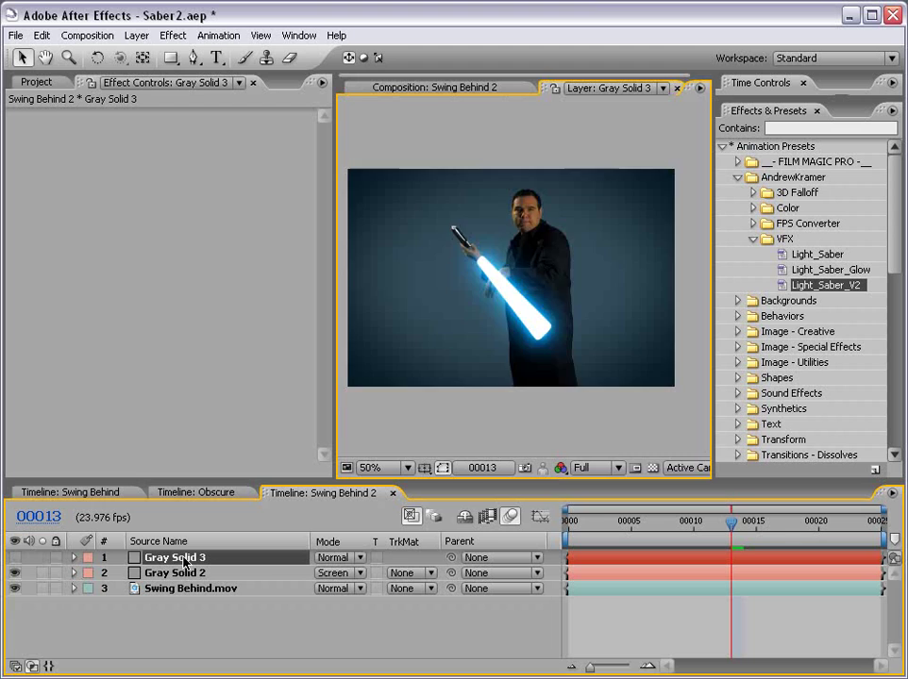
{"action": "left_click", "coordinate": [451, 88]}
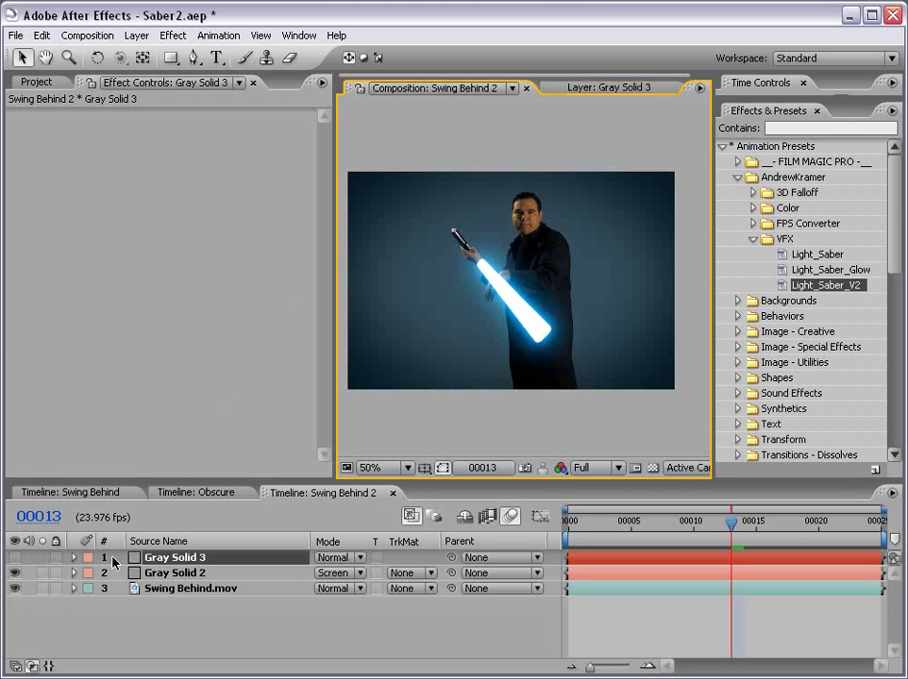
Step: Rename Gray Solid 2 'Blue Saber' and the new top solid 'Blue Obscure'
{"action": "left_click", "coordinate": [181, 573]}
{"action": "key", "text": "Return"}
{"action": "type", "text": "Blue Saber"}
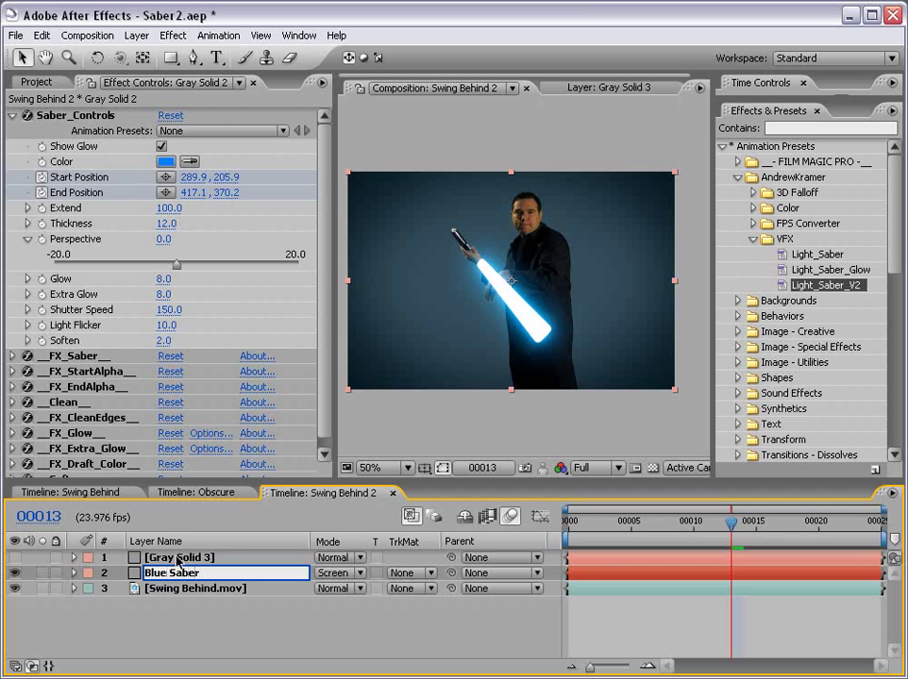
{"action": "key", "text": "Return"}
{"action": "key", "text": "ctrl+Up"}
{"action": "key", "text": "Return"}
{"action": "type", "text": "Blue Obscure"}
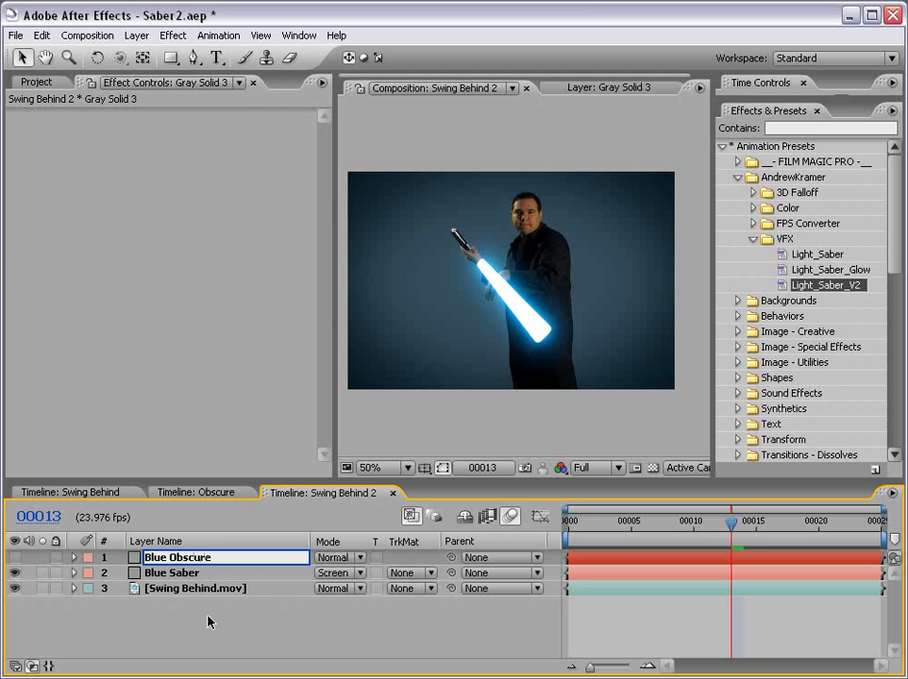
{"action": "left_click", "coordinate": [209, 621]}
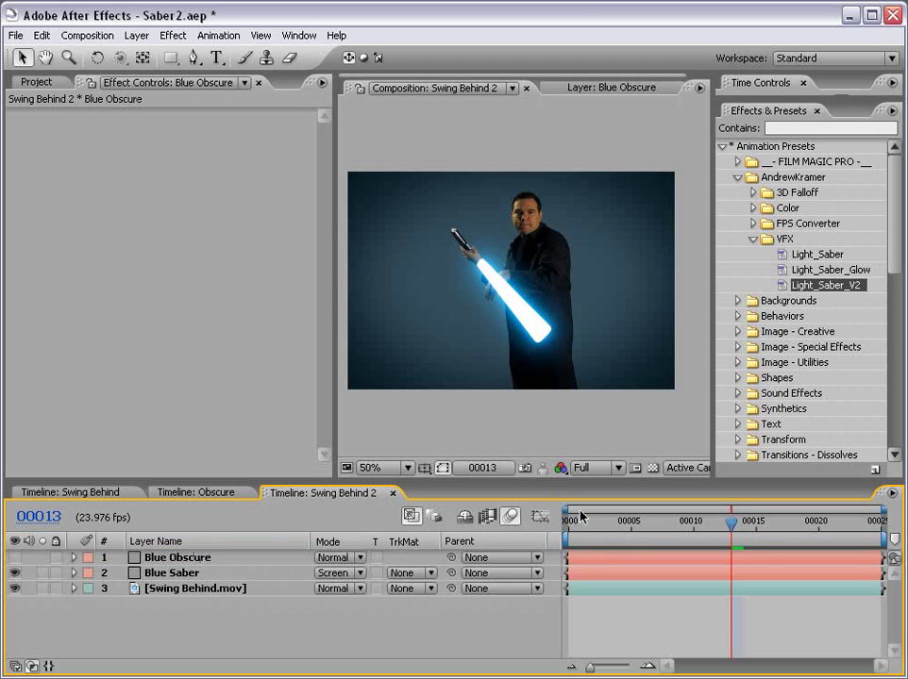
{"action": "left_click", "coordinate": [597, 556]}
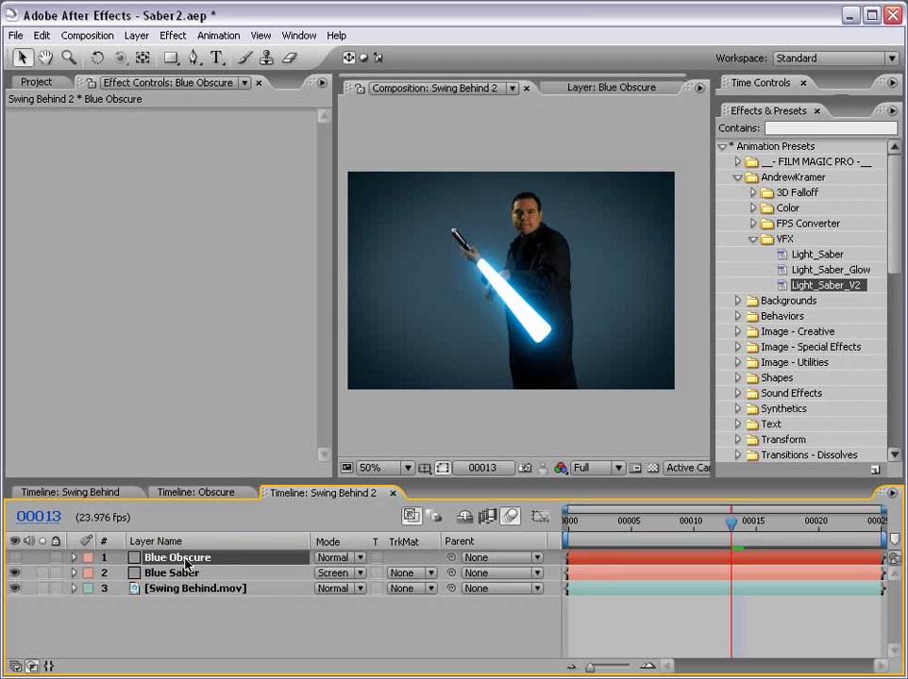
Step: Trim Blue Obscure's in point to frame 11 and its out point three frames later with Alt+[ and Alt+]
{"action": "left_click", "coordinate": [194, 57]}
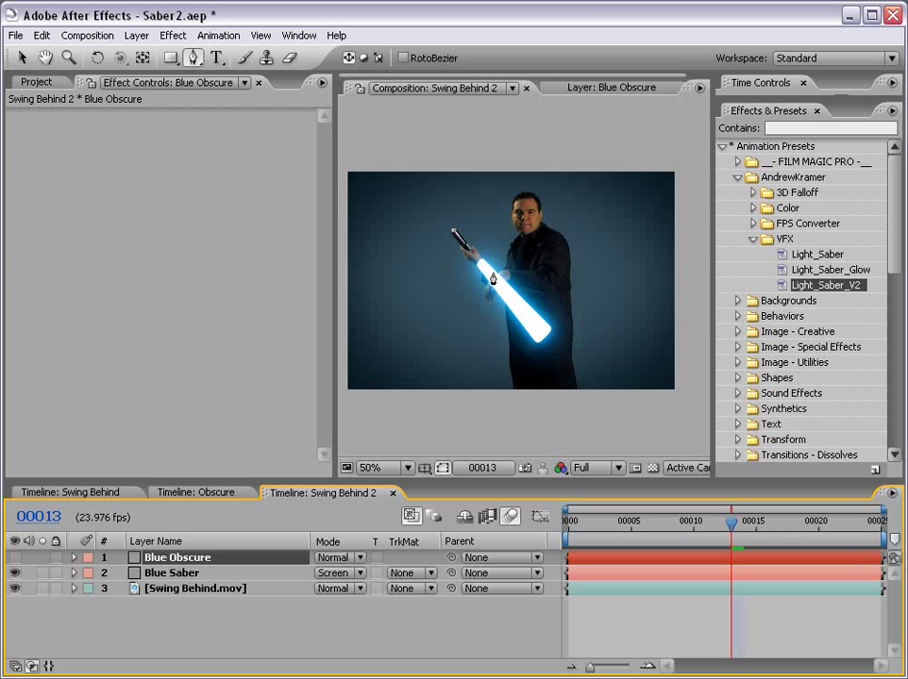
{"action": "key", "text": "Page_Up"}
{"action": "key", "text": "Page_Up"}
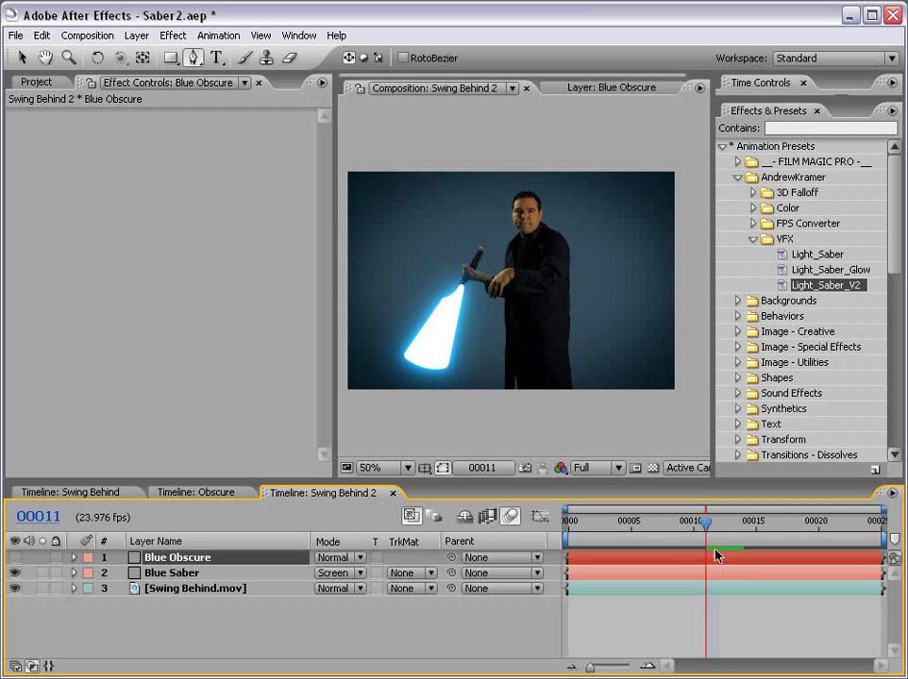
{"action": "key", "text": "alt+bracketleft"}
{"action": "key", "text": "Page_Down"}
{"action": "key", "text": "Page_Down"}
{"action": "key", "text": "Page_Down"}
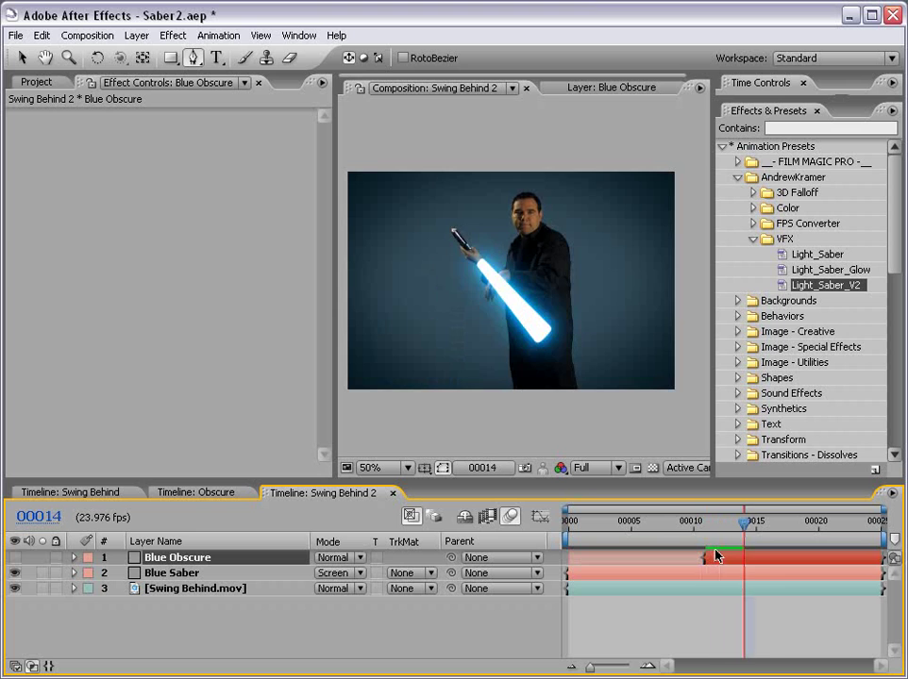
{"action": "key", "text": "Page_Down"}
{"action": "key", "text": "Page_Down"}
{"action": "key", "text": "Page_Down"}
{"action": "key", "text": "Page_Down"}
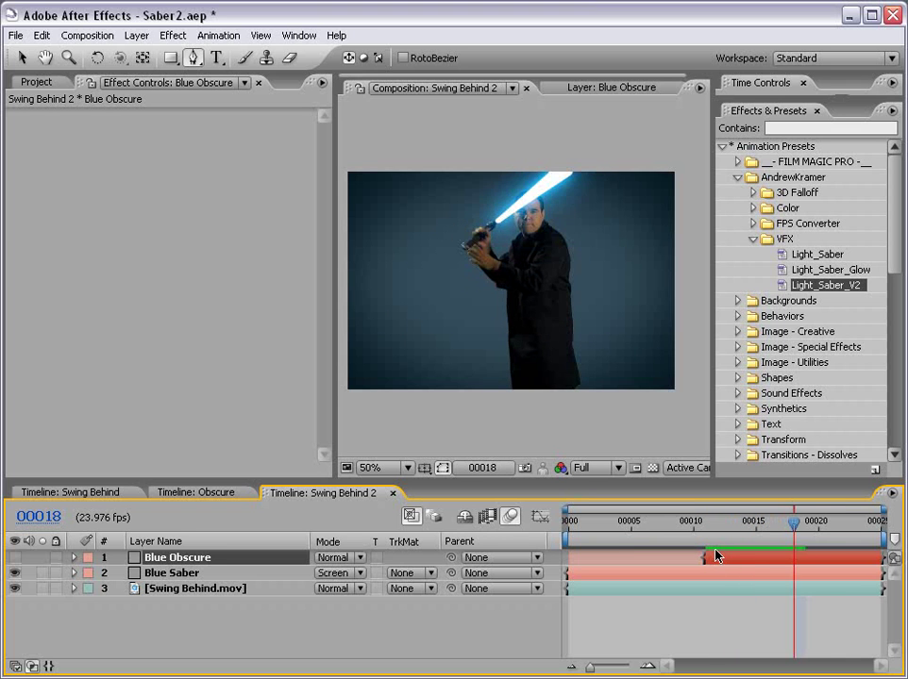
{"action": "key", "text": "Page_Down"}
{"action": "key", "text": "Page_Down"}
{"action": "key", "text": "Page_Down"}
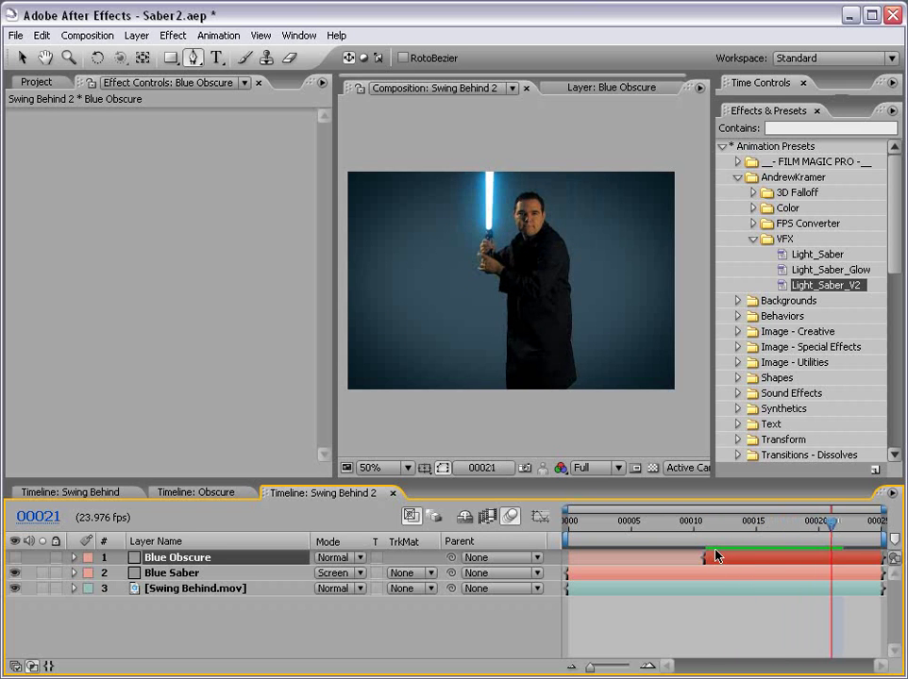
{"action": "key", "text": "alt+bracketright"}
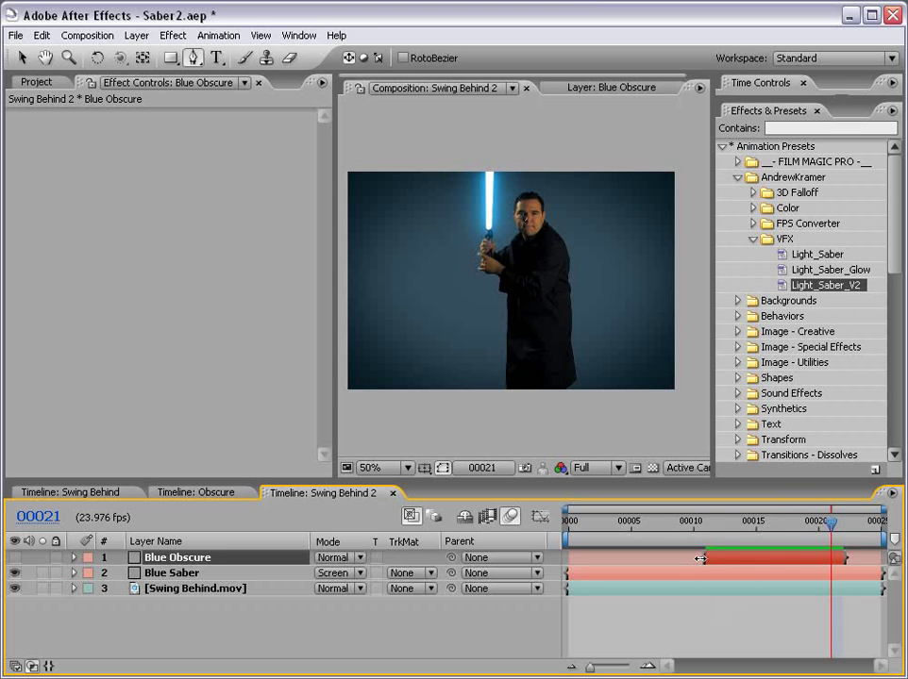
Step: Return to frame 11 and maximize the composition view for drawing the mask
{"action": "left_click_drag", "start_coordinate": [716, 521], "coordinate": [706, 521]}
{"action": "scroll", "coordinate": [505, 312], "scroll_direction": "up", "scroll_amount": 1}
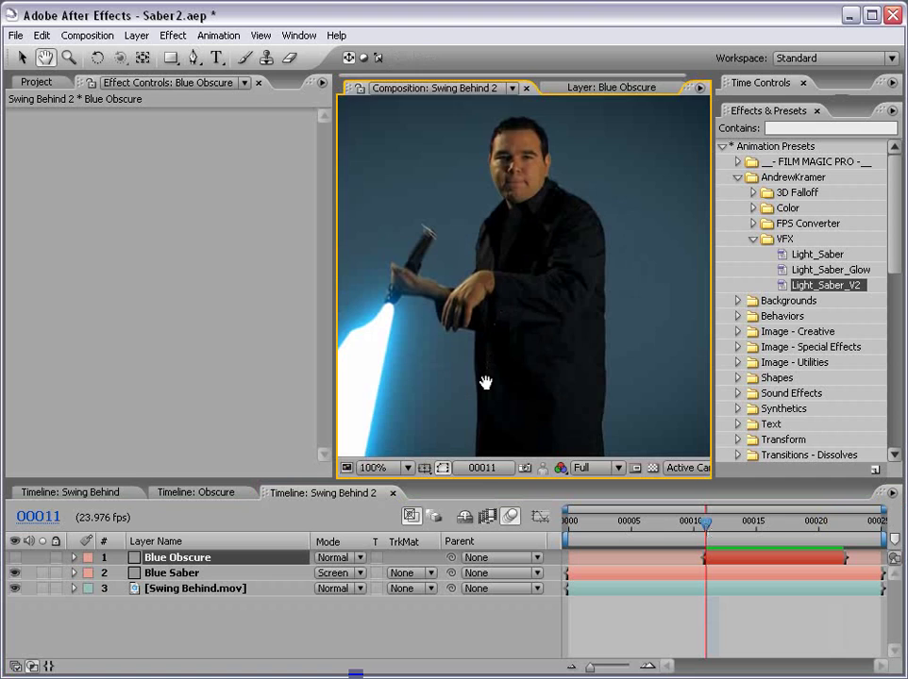
{"action": "left_click_drag", "start_coordinate": [487, 381], "coordinate": [522, 283]}
{"action": "scroll", "coordinate": [528, 302], "scroll_direction": "down", "scroll_amount": 1}
{"action": "left_click_drag", "start_coordinate": [538, 323], "coordinate": [548, 296]}
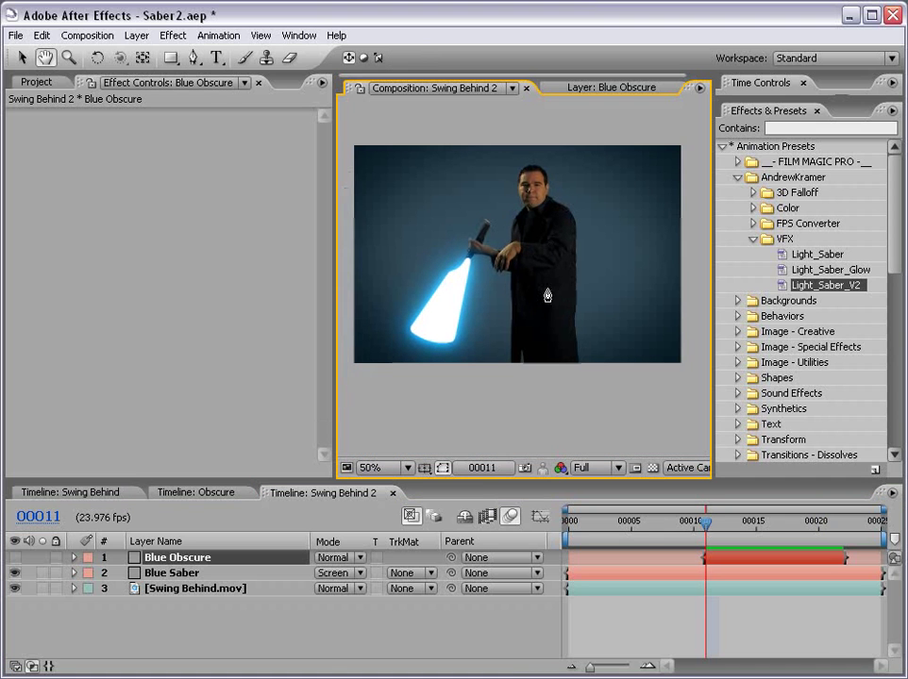
{"action": "key", "text": "grave"}
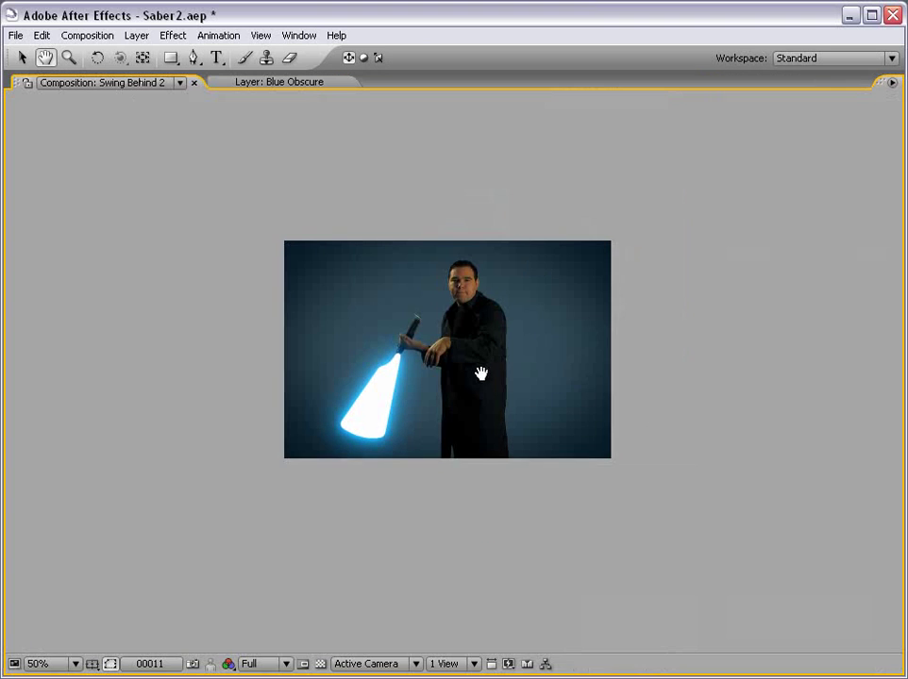
{"action": "scroll", "coordinate": [482, 371], "scroll_direction": "up", "scroll_amount": 1}
{"action": "key", "text": "g"}
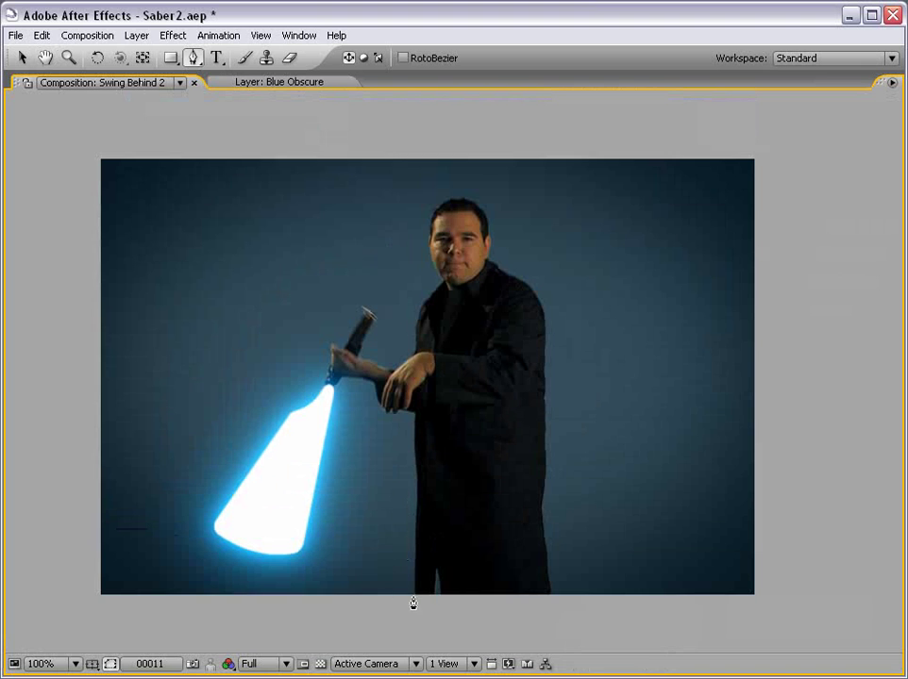
Step: Trace the mask from the coat front along the forearm to the hilt and back to the chest
{"action": "left_click", "coordinate": [415, 490]}
{"action": "left_click", "coordinate": [415, 416]}
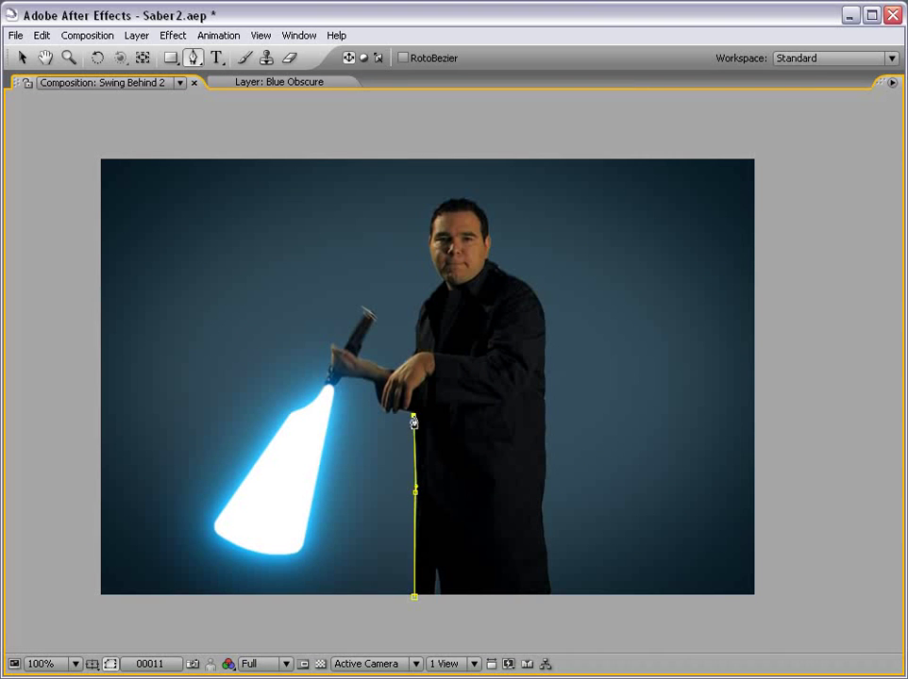
{"action": "left_click", "coordinate": [387, 413]}
{"action": "left_click", "coordinate": [372, 384]}
{"action": "left_click", "coordinate": [338, 377]}
{"action": "left_click", "coordinate": [328, 345]}
{"action": "left_click", "coordinate": [364, 361]}
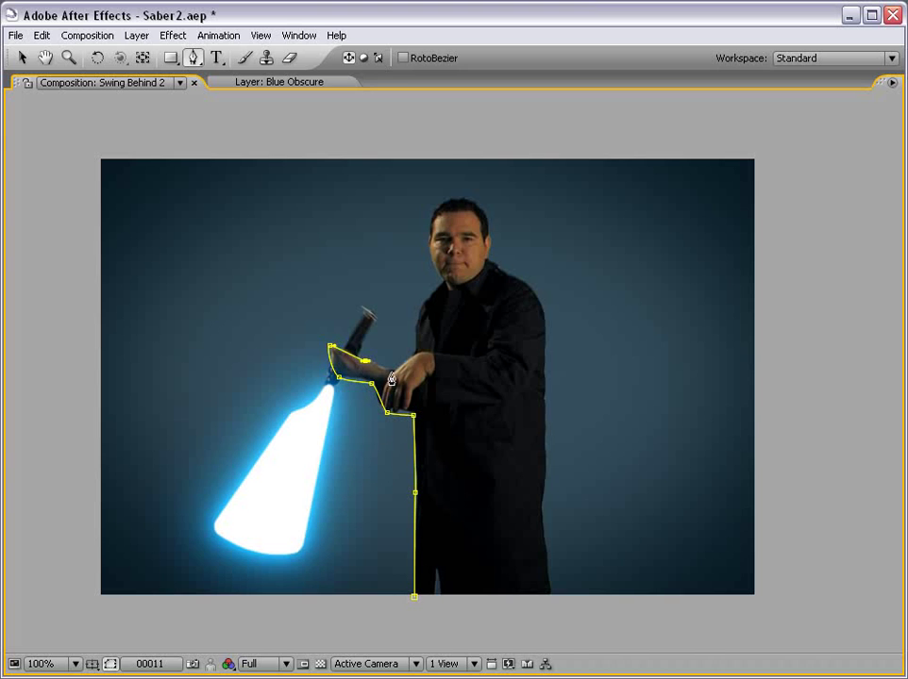
{"action": "left_click", "coordinate": [394, 369]}
{"action": "left_click", "coordinate": [413, 352]}
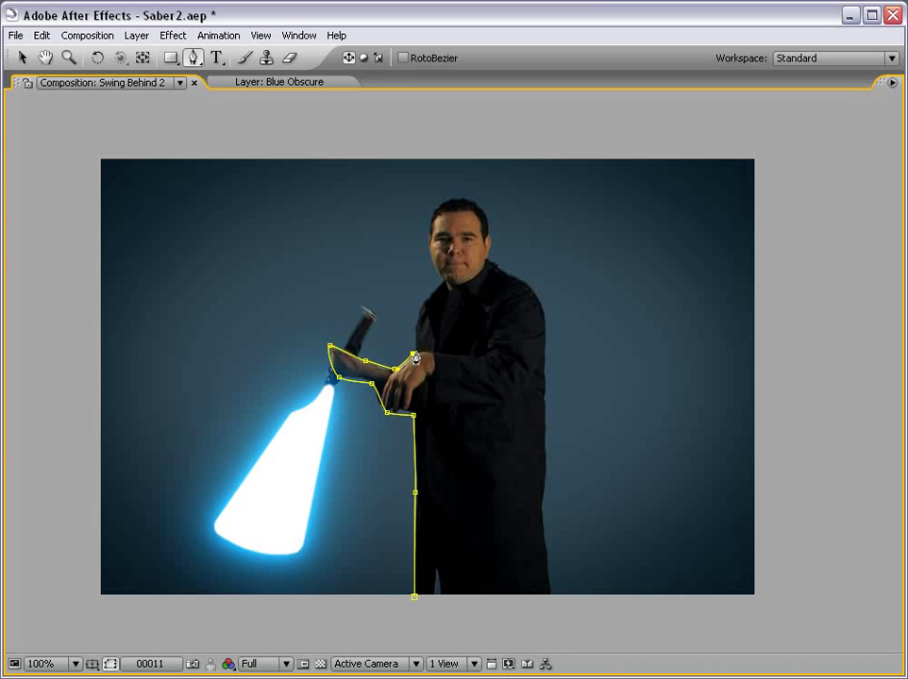
Step: Continue the mask over the head and shoulder, down the back to the coat's bottom corner
{"action": "left_click", "coordinate": [421, 303]}
{"action": "left_click", "coordinate": [442, 280]}
{"action": "left_click", "coordinate": [428, 237]}
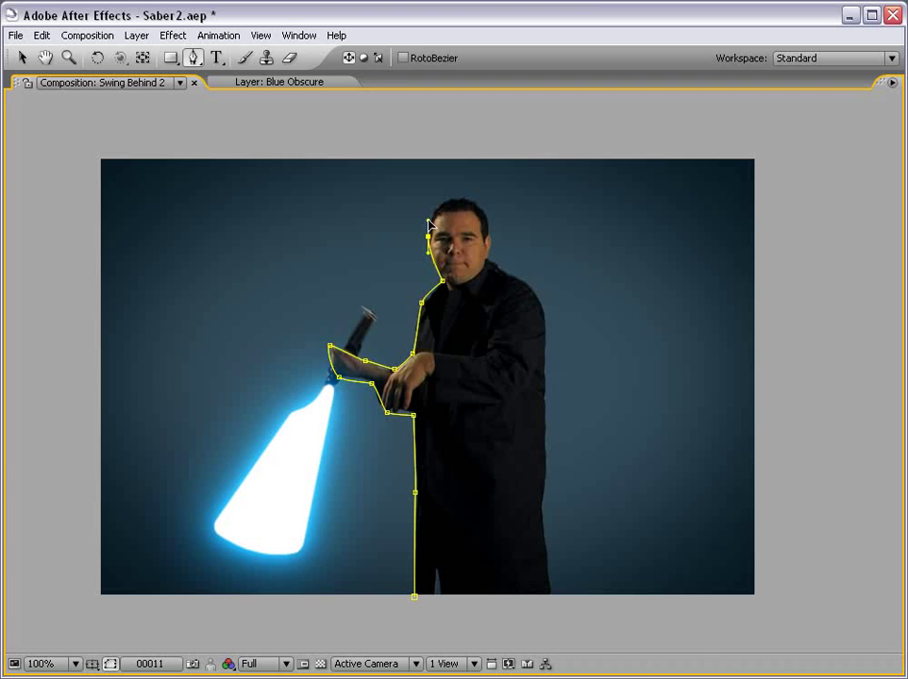
{"action": "mouse_move", "coordinate": [458, 194]}
{"action": "left_mouse_down"}
{"action": "mouse_move", "coordinate": [474, 196]}
{"action": "mouse_move", "coordinate": [487, 229]}
{"action": "left_mouse_up"}
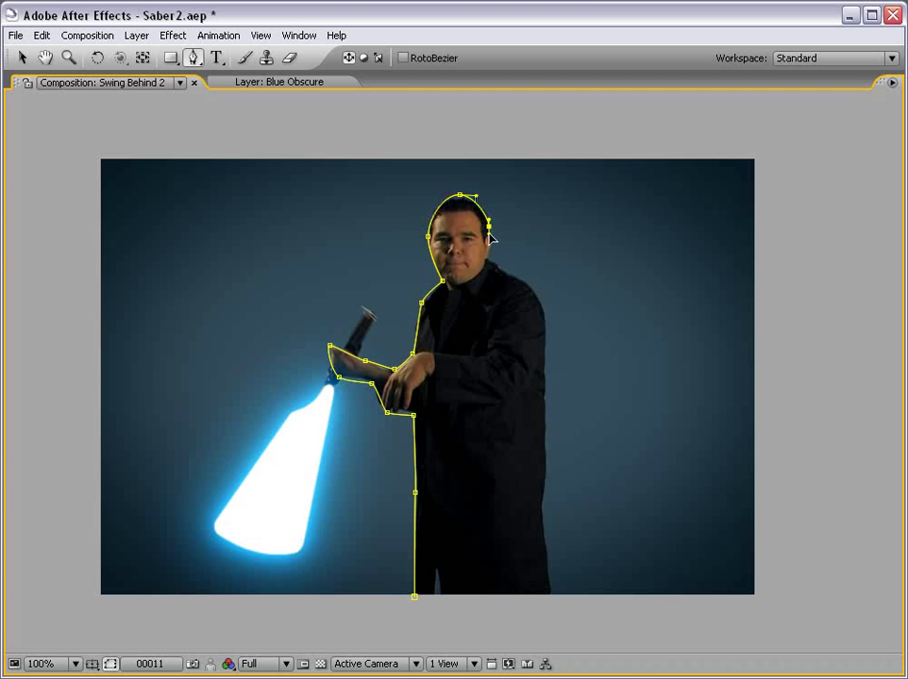
{"action": "left_click", "coordinate": [490, 259]}
{"action": "left_click_drag", "start_coordinate": [527, 285], "coordinate": [535, 296]}
{"action": "left_click_drag", "start_coordinate": [545, 359], "coordinate": [547, 390]}
{"action": "left_click", "coordinate": [548, 462]}
{"action": "left_click", "coordinate": [544, 513]}
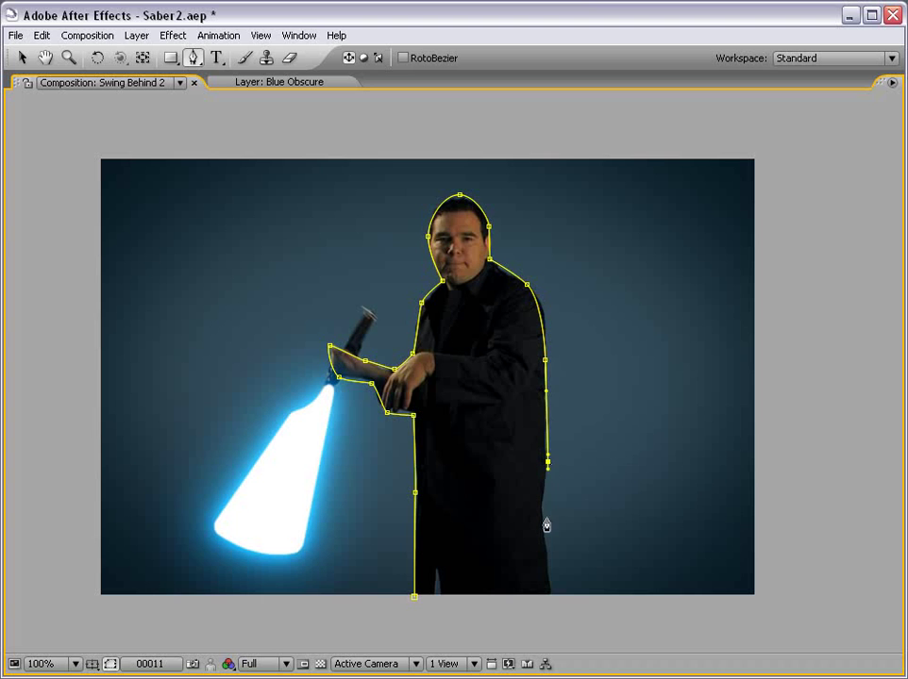
{"action": "left_click_drag", "start_coordinate": [548, 597], "coordinate": [444, 623]}
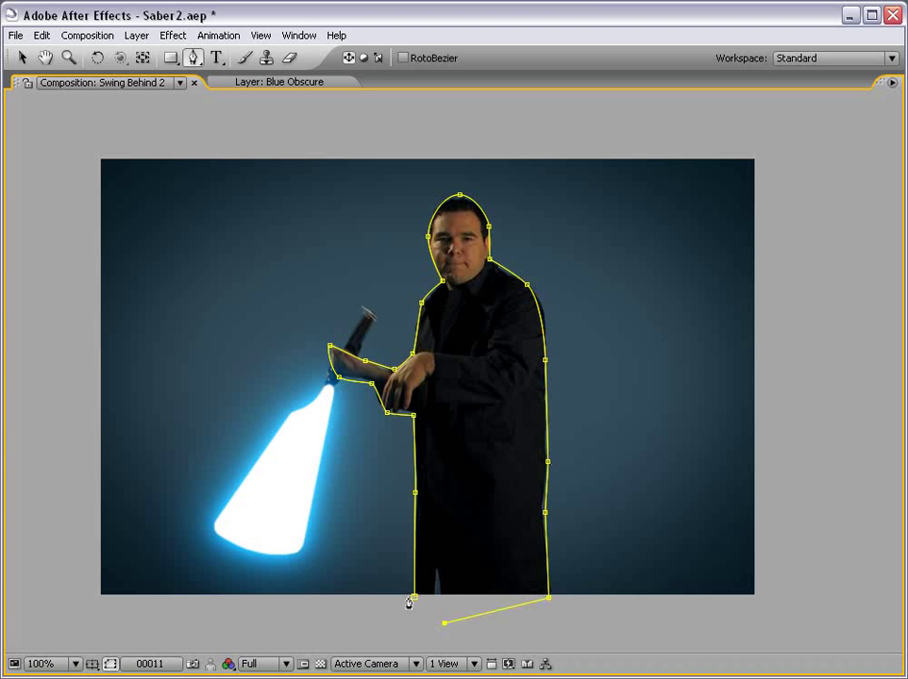
Step: Restore the workspace and briefly show Blue Obscure to check the mask shape
{"action": "key", "text": "v"}
{"action": "key", "text": "grave"}
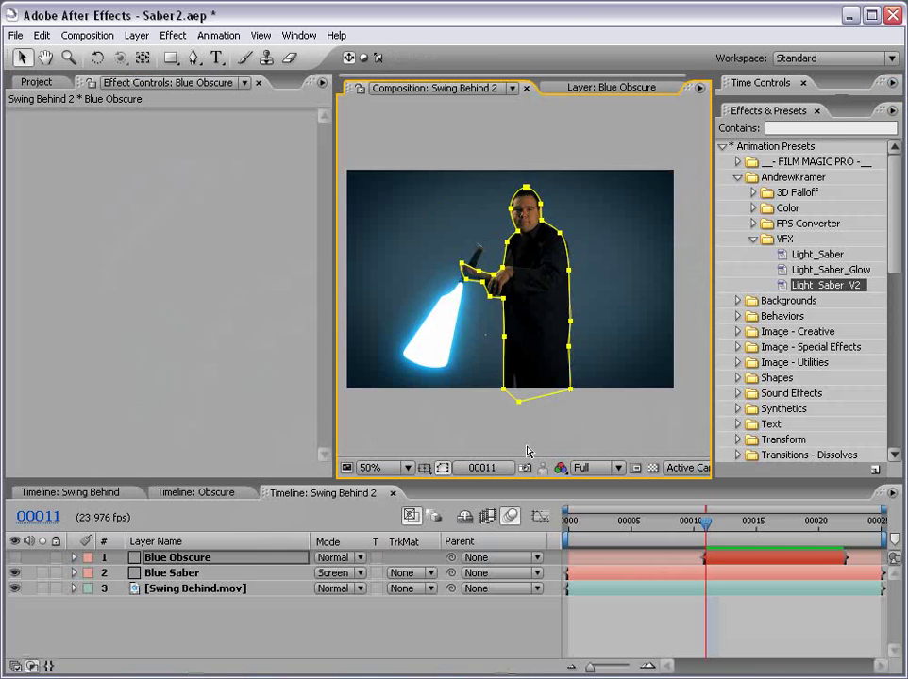
{"action": "left_click", "coordinate": [14, 558]}
{"action": "left_click", "coordinate": [673, 629]}
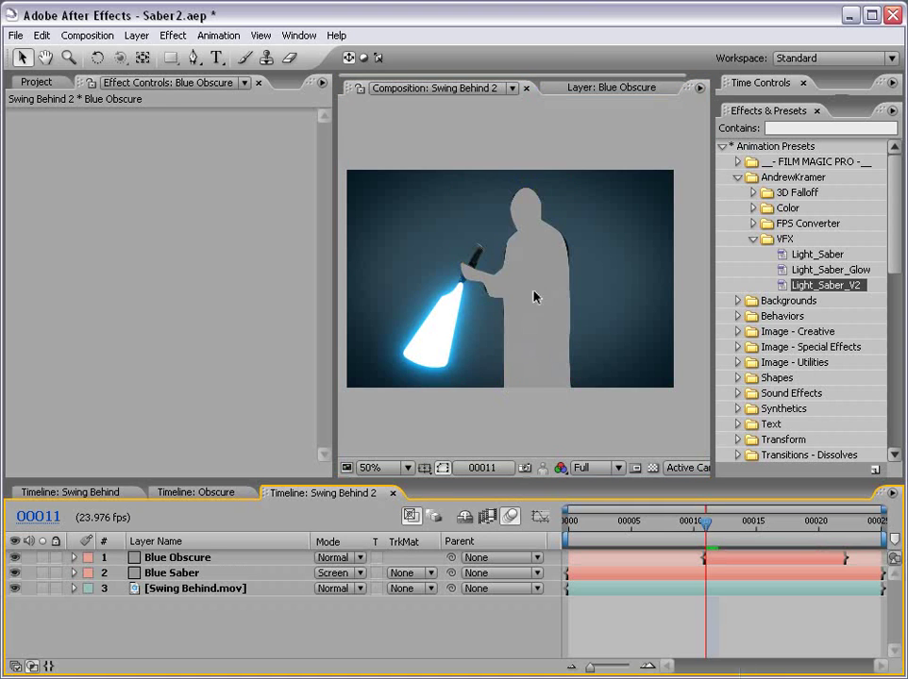
{"action": "scroll", "coordinate": [535, 296], "scroll_direction": "up", "scroll_amount": 1}
{"action": "scroll", "coordinate": [557, 264], "scroll_direction": "down", "scroll_amount": 1}
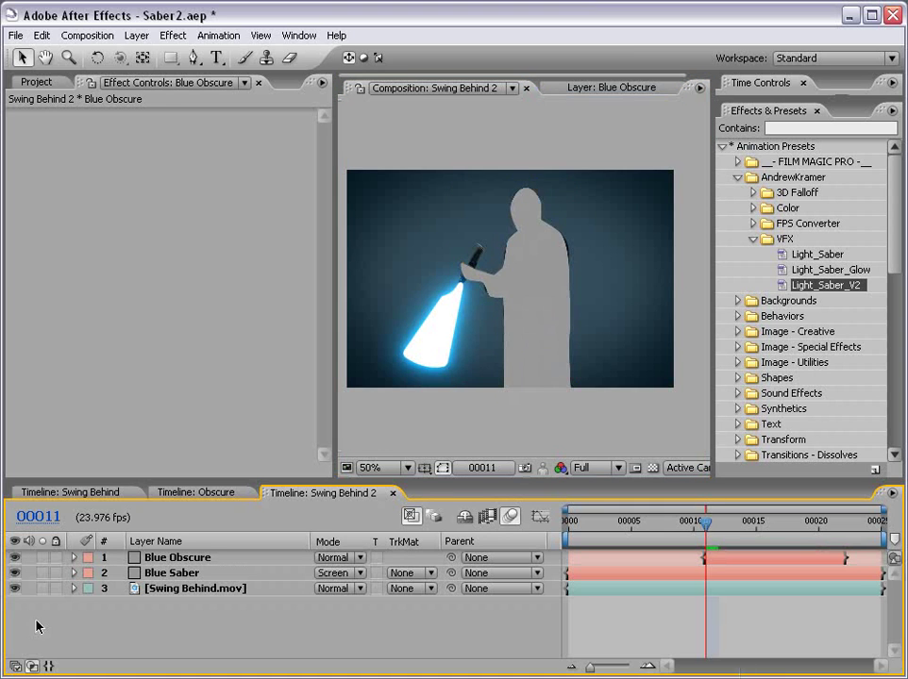
{"action": "left_click", "coordinate": [15, 558]}
Step: Set Blue Saber's track matte to Blue Obscure as an inverted alpha matte
{"action": "left_click", "coordinate": [161, 573]}
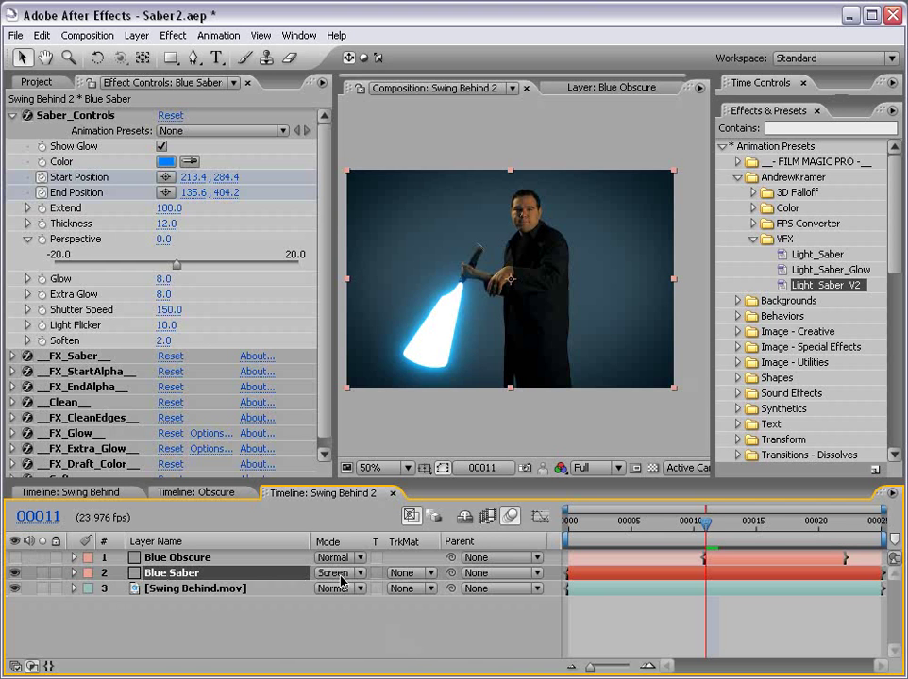
{"action": "left_click", "coordinate": [402, 573]}
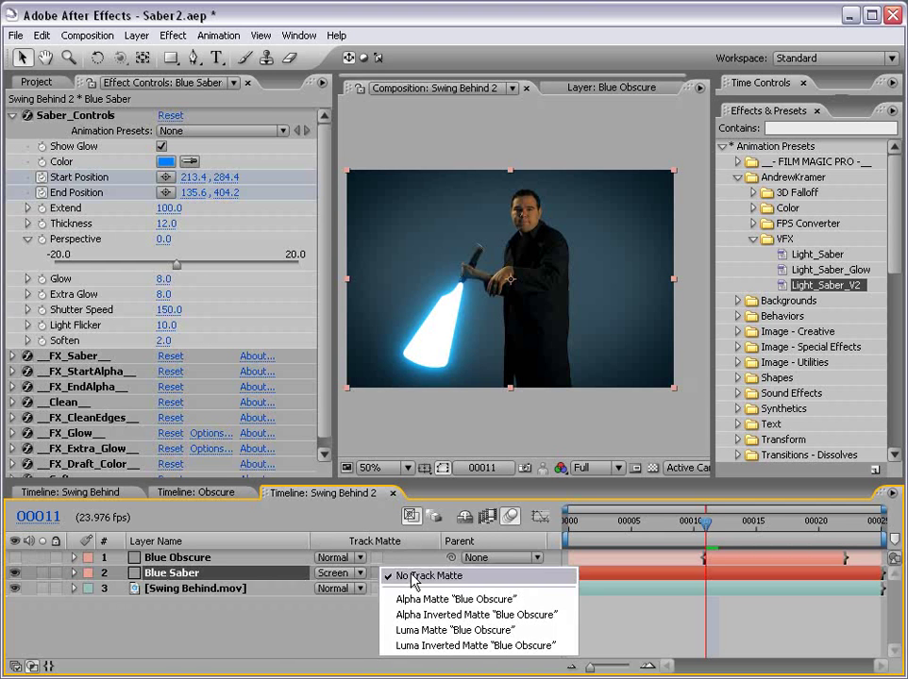
{"action": "left_click", "coordinate": [438, 612]}
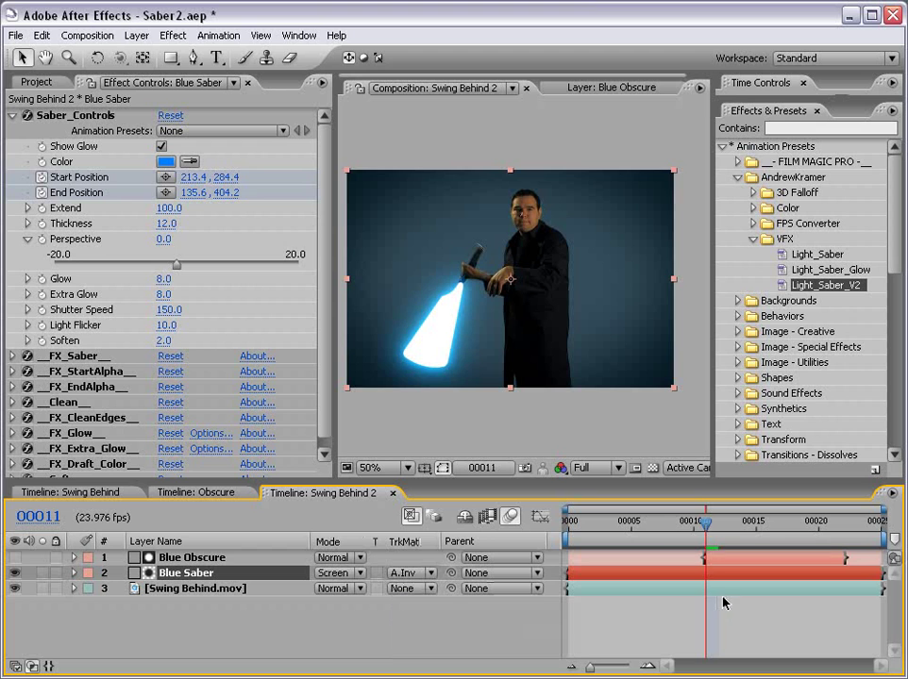
Step: Preview the composite, then view it at 100% back on frame 11
{"action": "mouse_move", "coordinate": [707, 528]}
{"action": "left_mouse_down"}
{"action": "mouse_move", "coordinate": [803, 529]}
{"action": "mouse_move", "coordinate": [778, 528]}
{"action": "left_mouse_up"}
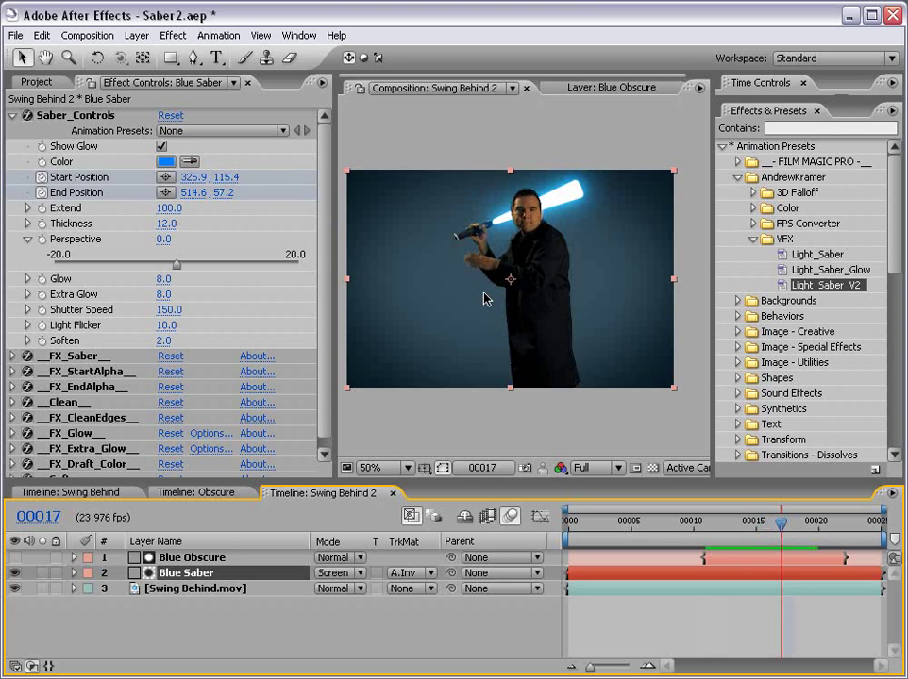
{"action": "key", "text": "KP_0"}
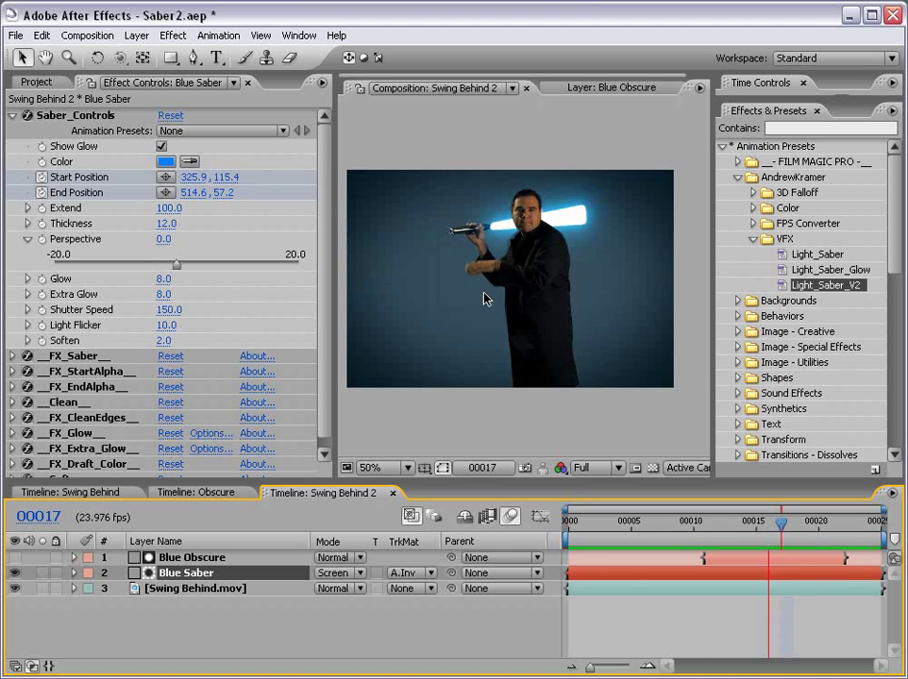
{"action": "key", "text": "space"}
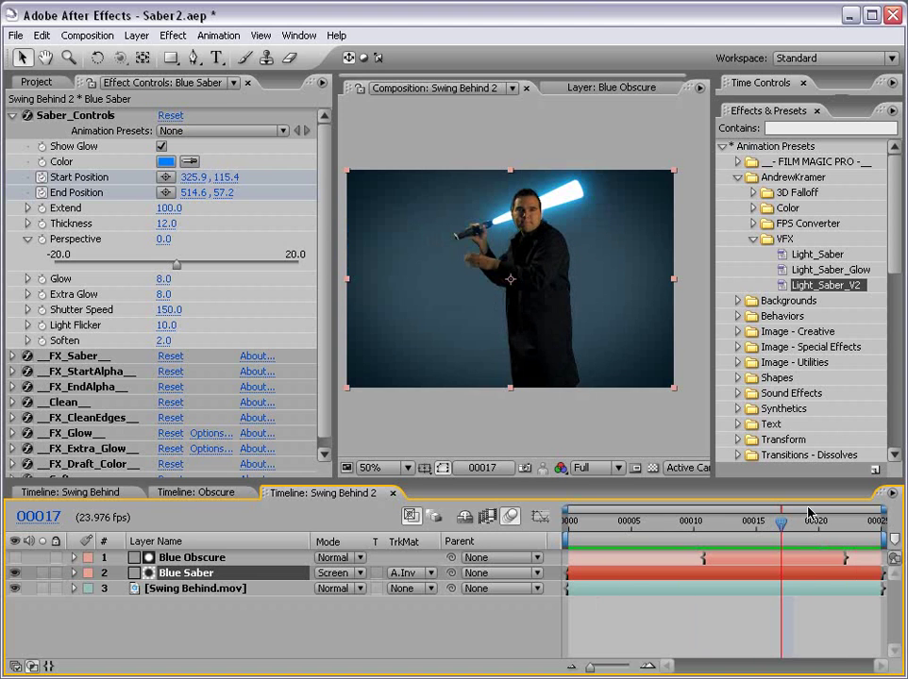
{"action": "key", "text": "period"}
{"action": "left_click_drag", "start_coordinate": [540, 211], "coordinate": [517, 252]}
{"action": "left_click_drag", "start_coordinate": [781, 521], "coordinate": [707, 526]}
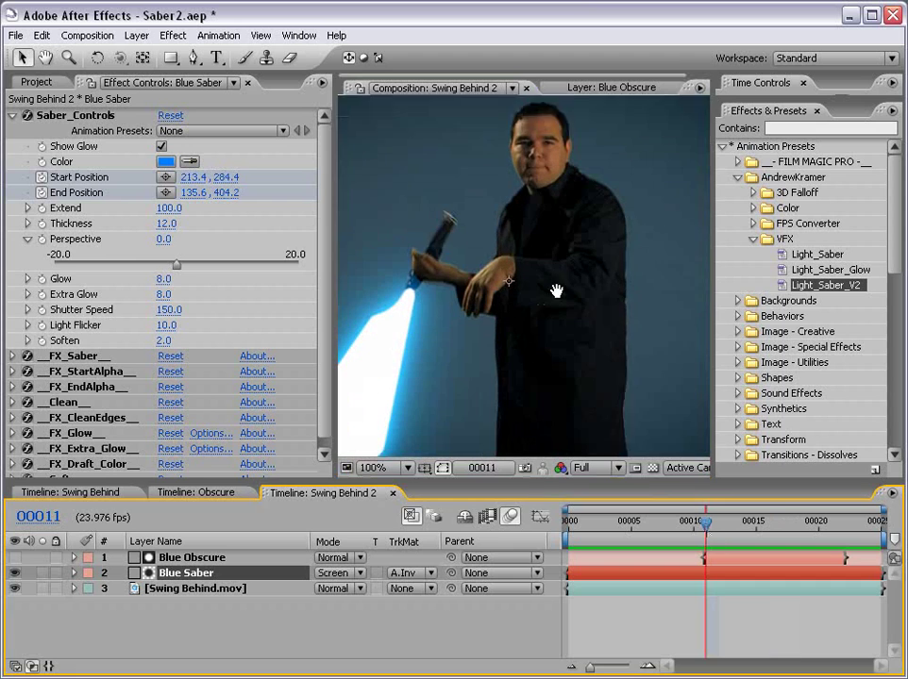
Step: Reveal Blue Obscure's mask and set a Mask Shape keyframe at frame 11
{"action": "left_click_drag", "start_coordinate": [557, 289], "coordinate": [513, 264]}
{"action": "key", "text": "grave"}
{"action": "key", "text": "period"}
{"action": "key", "text": "grave"}
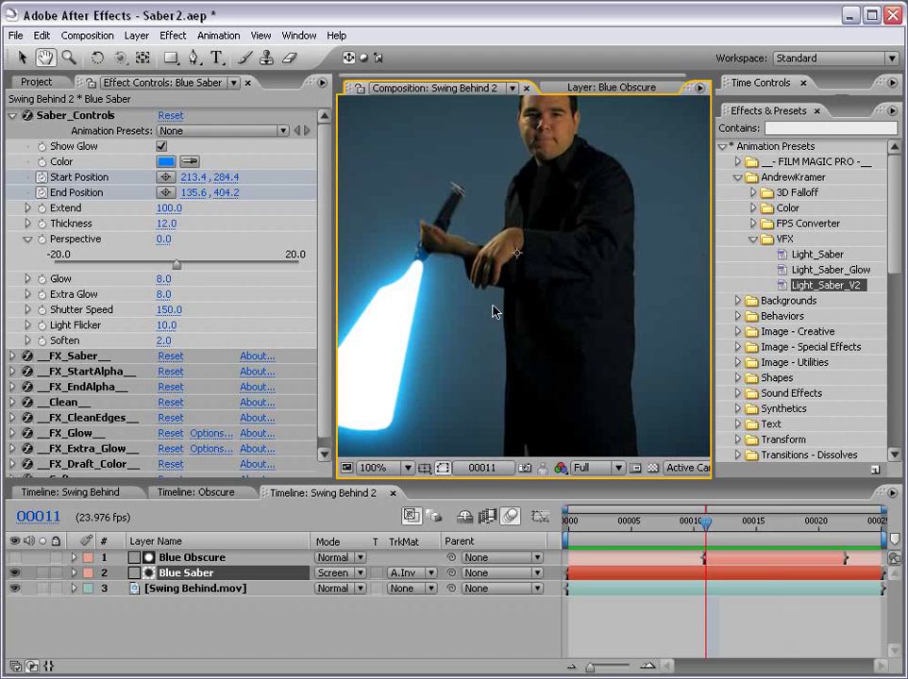
{"action": "key", "text": "comma"}
{"action": "left_click", "coordinate": [727, 562]}
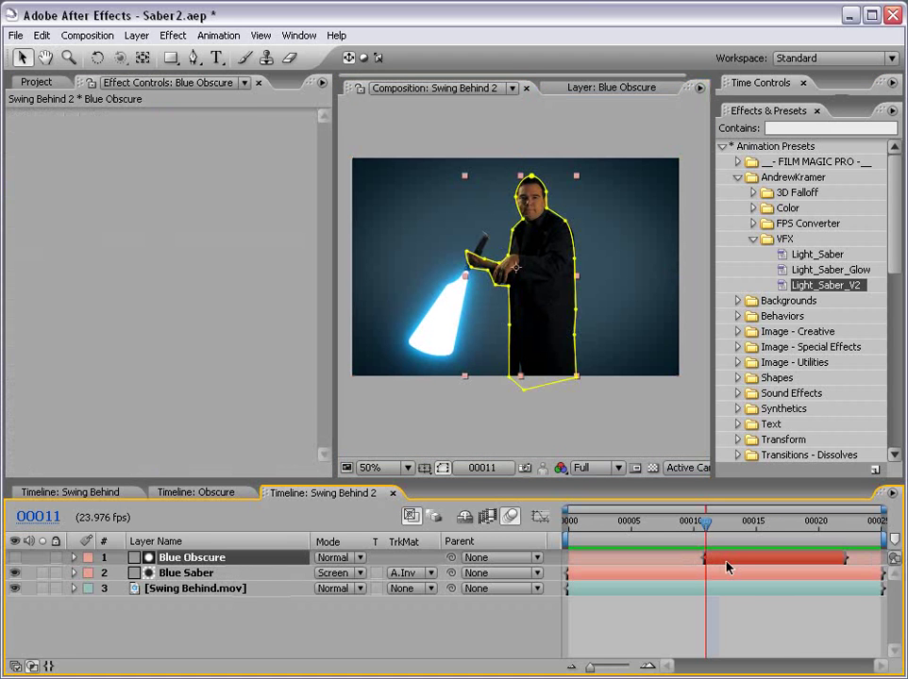
{"action": "key", "text": "m"}
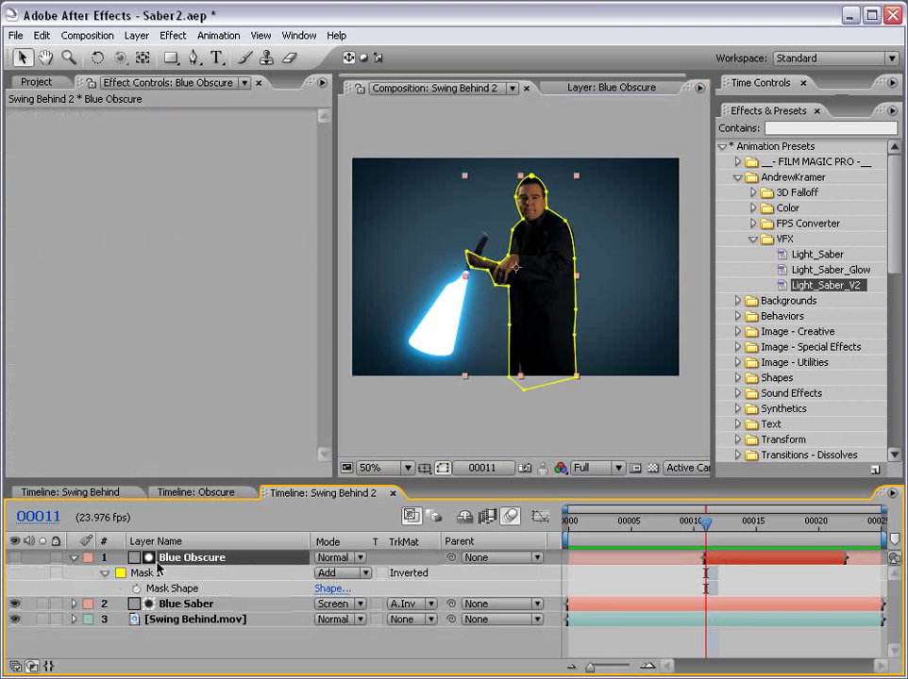
{"action": "left_click", "coordinate": [137, 588]}
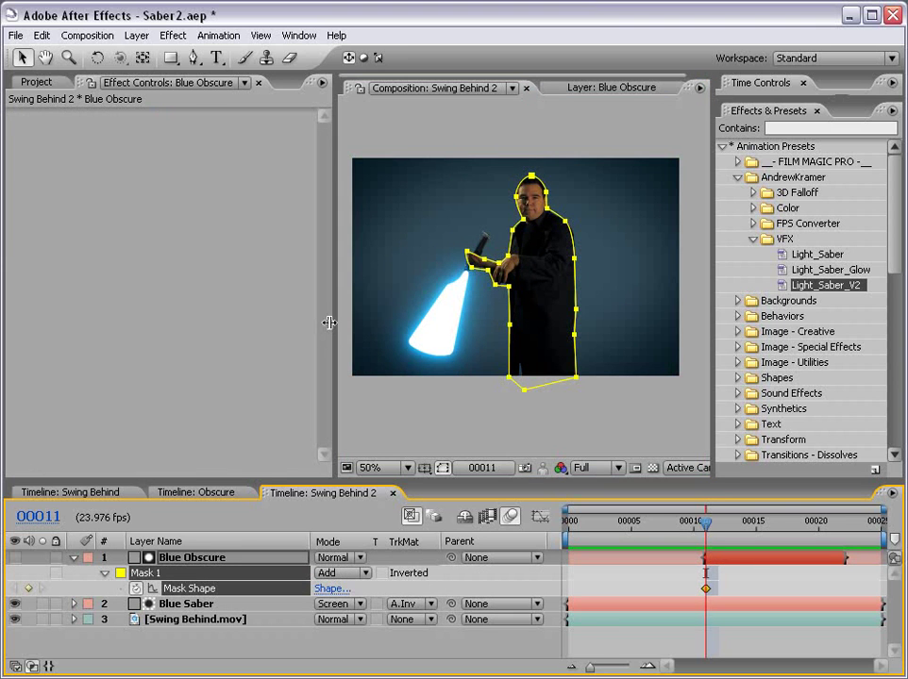
Step: At frame 12, reshape the mask points around the saber hilt, hand and blade
{"action": "left_click_drag", "start_coordinate": [329, 322], "coordinate": [238, 323]}
{"action": "key", "text": "period"}
{"action": "key", "text": "period"}
{"action": "left_click", "coordinate": [732, 580]}
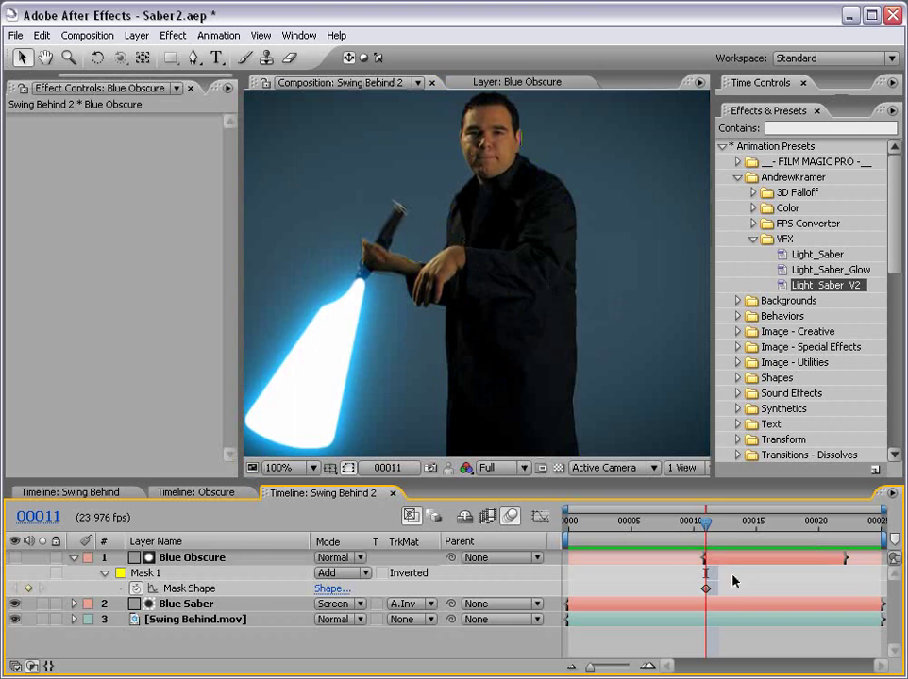
{"action": "left_click", "coordinate": [726, 559]}
{"action": "key", "text": "Page_Down"}
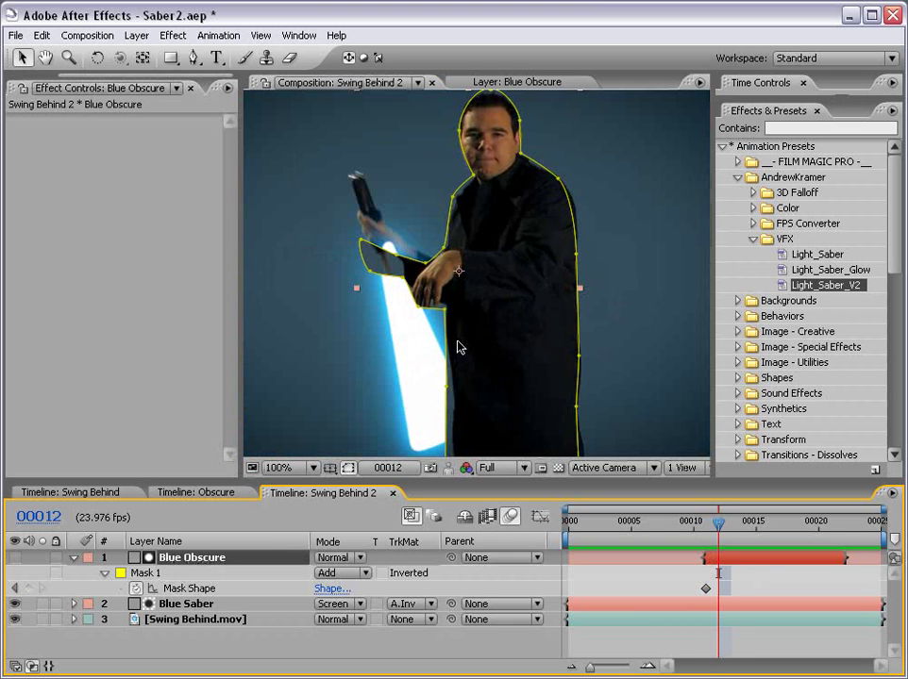
{"action": "left_click_drag", "start_coordinate": [456, 346], "coordinate": [406, 271]}
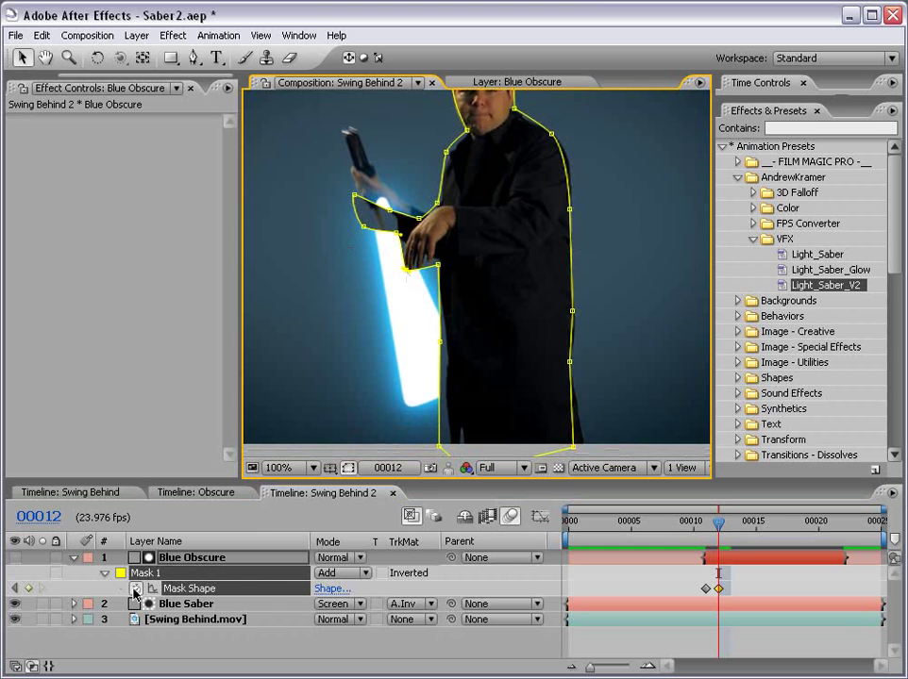
{"action": "left_click_drag", "start_coordinate": [345, 279], "coordinate": [347, 314]}
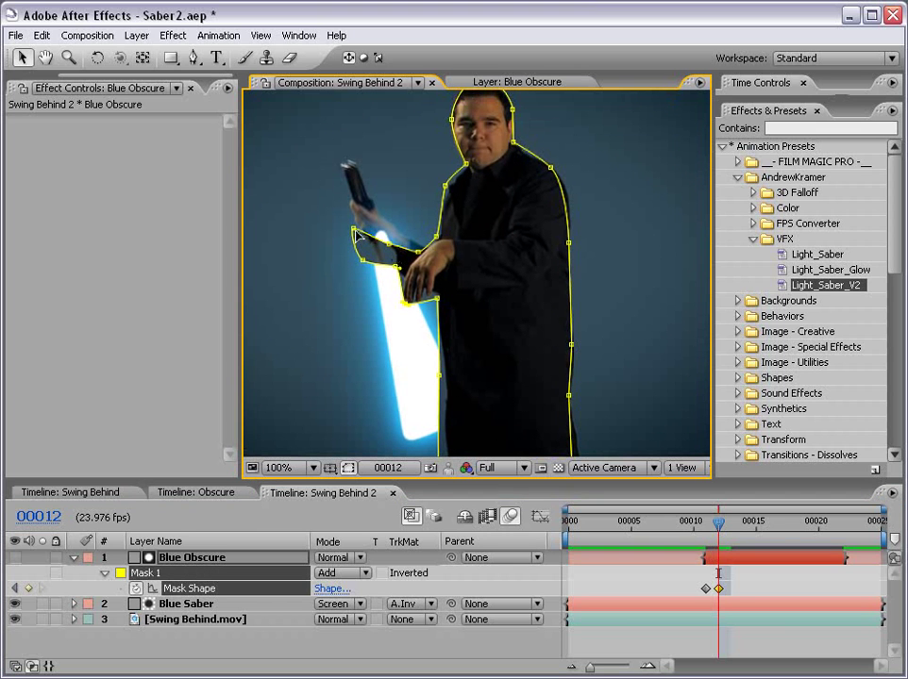
{"action": "left_click_drag", "start_coordinate": [354, 229], "coordinate": [375, 210]}
{"action": "mouse_move", "coordinate": [361, 259]}
{"action": "left_mouse_down"}
{"action": "mouse_move", "coordinate": [364, 236]}
{"action": "mouse_move", "coordinate": [405, 240]}
{"action": "mouse_move", "coordinate": [395, 253]}
{"action": "left_mouse_up"}
{"action": "left_click_drag", "start_coordinate": [402, 300], "coordinate": [408, 299]}
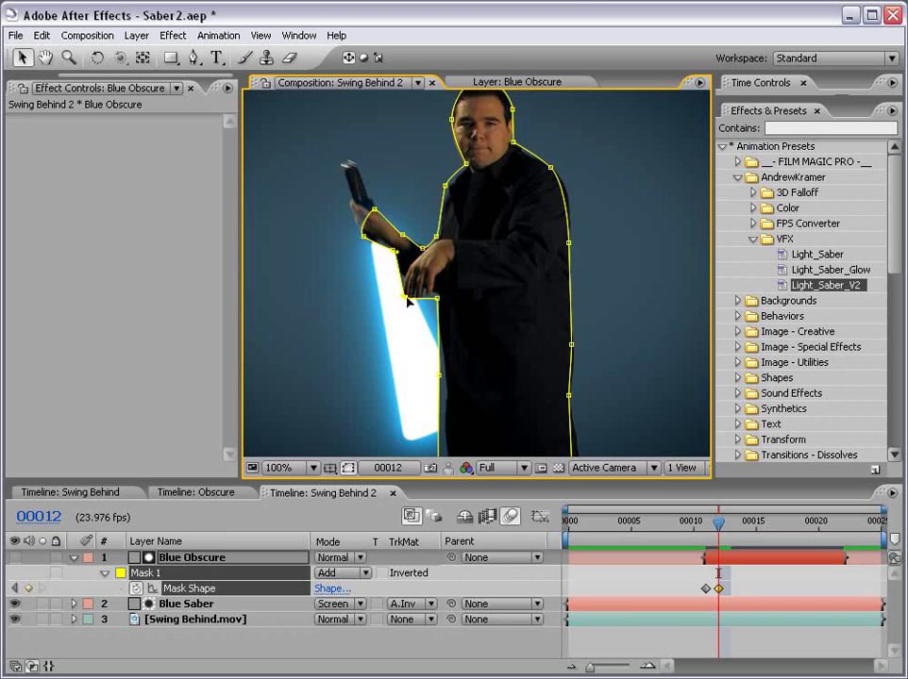
{"action": "scroll", "coordinate": [444, 307], "scroll_direction": "down", "scroll_amount": 3}
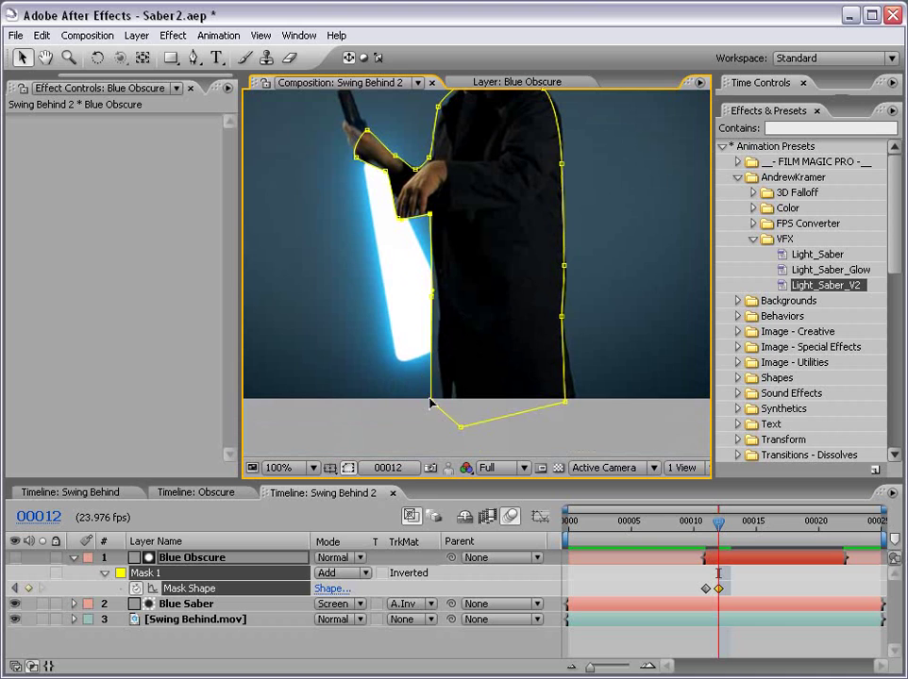
{"action": "left_click_drag", "start_coordinate": [433, 300], "coordinate": [438, 313]}
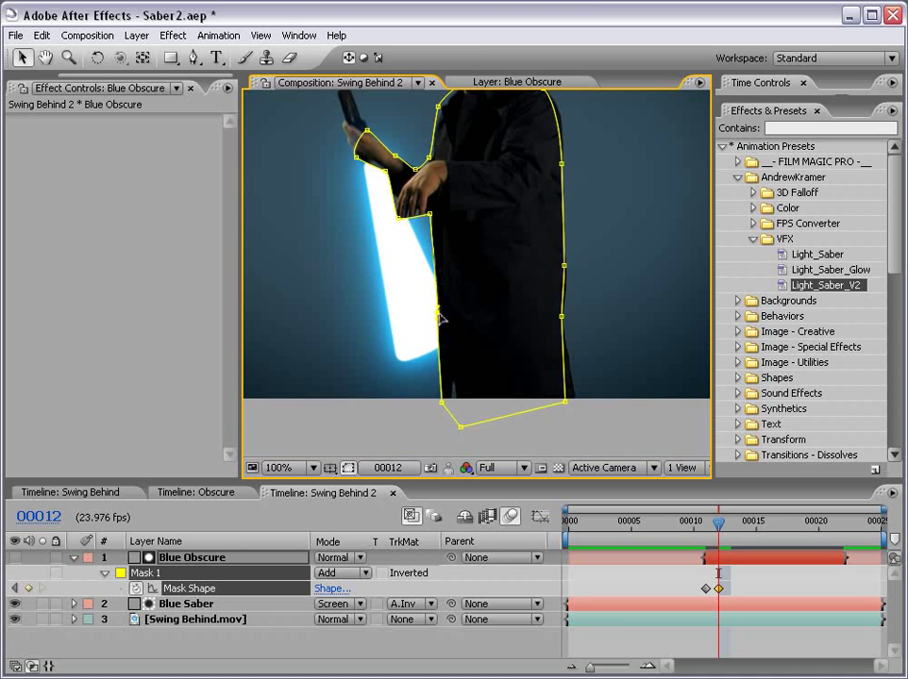
{"action": "key", "text": "h"}
{"action": "left_click_drag", "start_coordinate": [438, 387], "coordinate": [462, 355]}
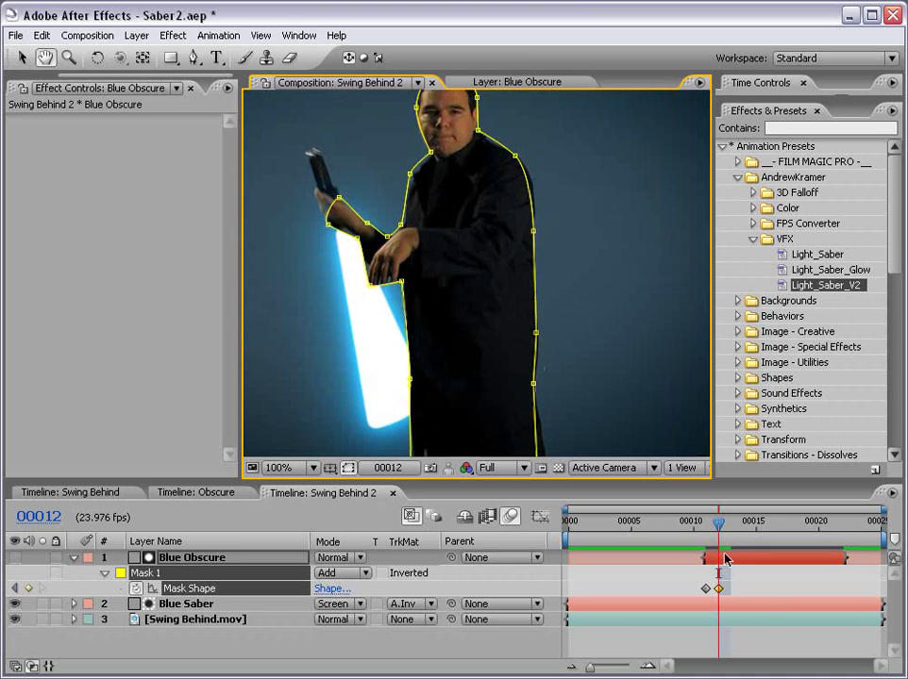
Step: At frame 13, move mask points to trace the arm and head, continuing to frame 21
{"action": "key", "text": "Page_Down"}
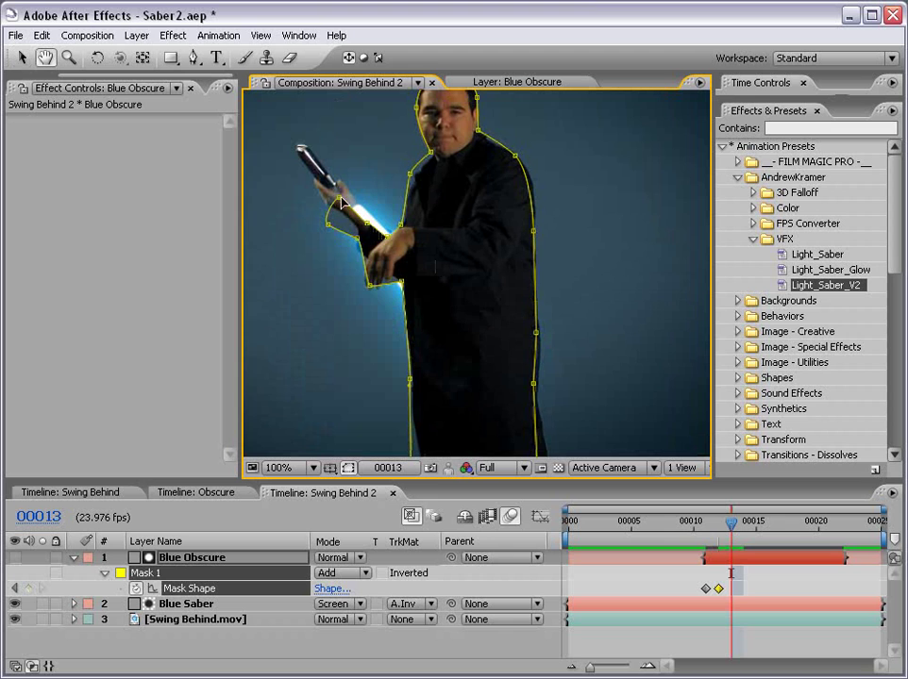
{"action": "key", "text": "v"}
{"action": "left_click_drag", "start_coordinate": [342, 201], "coordinate": [351, 198]}
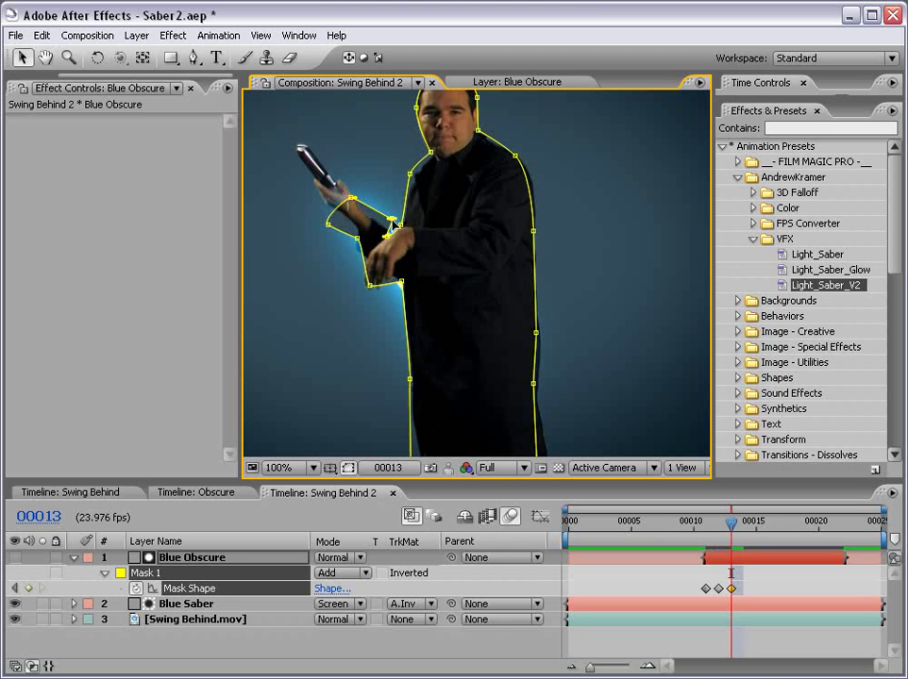
{"action": "mouse_move", "coordinate": [390, 220]}
{"action": "left_mouse_down"}
{"action": "mouse_move", "coordinate": [380, 228]}
{"action": "mouse_move", "coordinate": [336, 205]}
{"action": "left_mouse_up"}
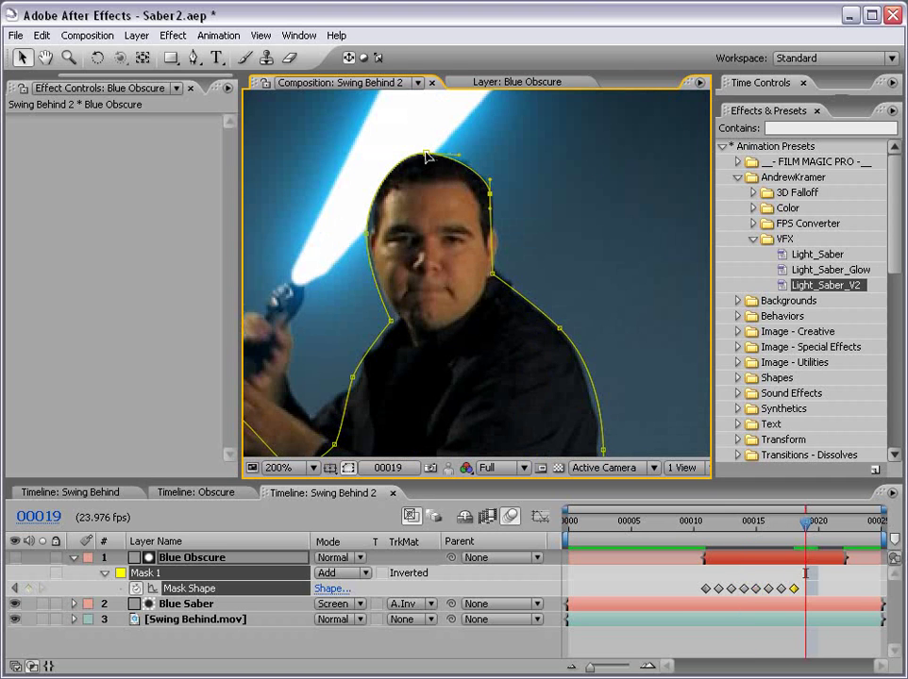
{"action": "left_click_drag", "start_coordinate": [424, 151], "coordinate": [426, 149]}
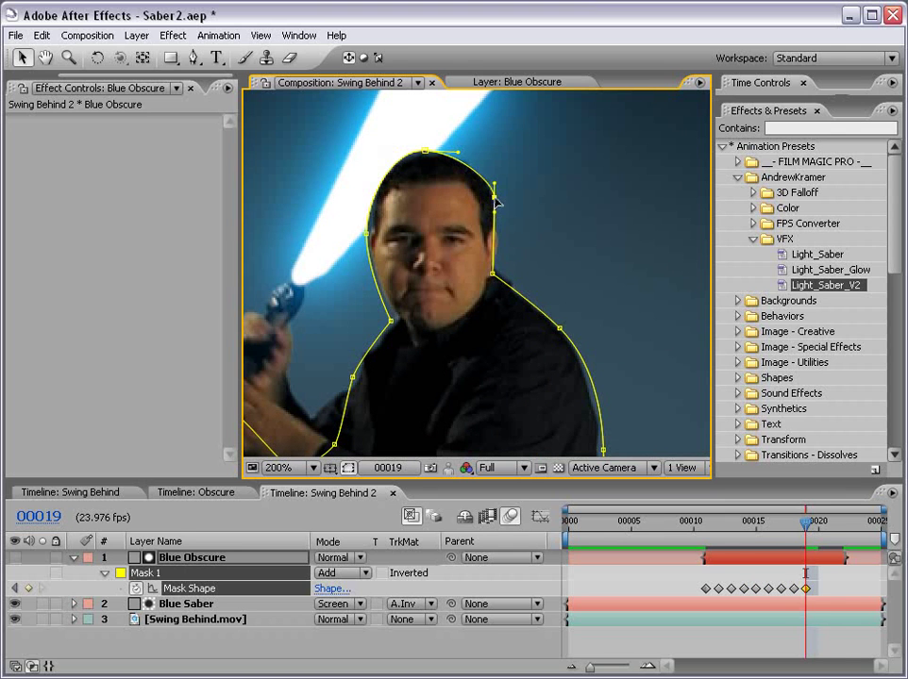
{"action": "key", "text": "Page_Down"}
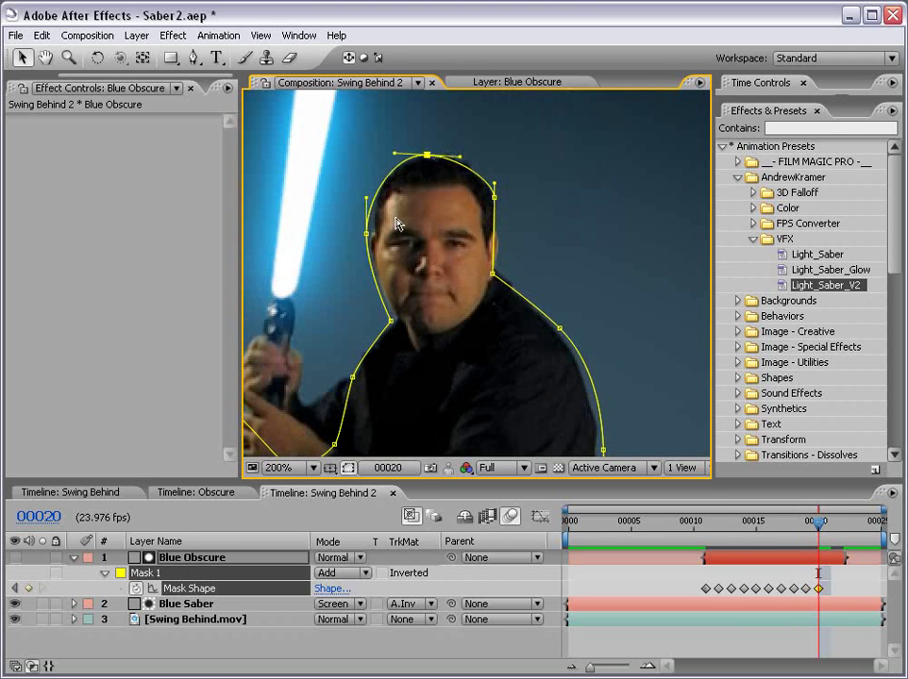
{"action": "key", "text": "Page_Down"}
Step: Preview the masked swing full-screen with the mask outline hidden
{"action": "key", "text": "comma"}
{"action": "key", "text": "comma"}
{"action": "left_click_drag", "start_coordinate": [489, 341], "coordinate": [500, 241]}
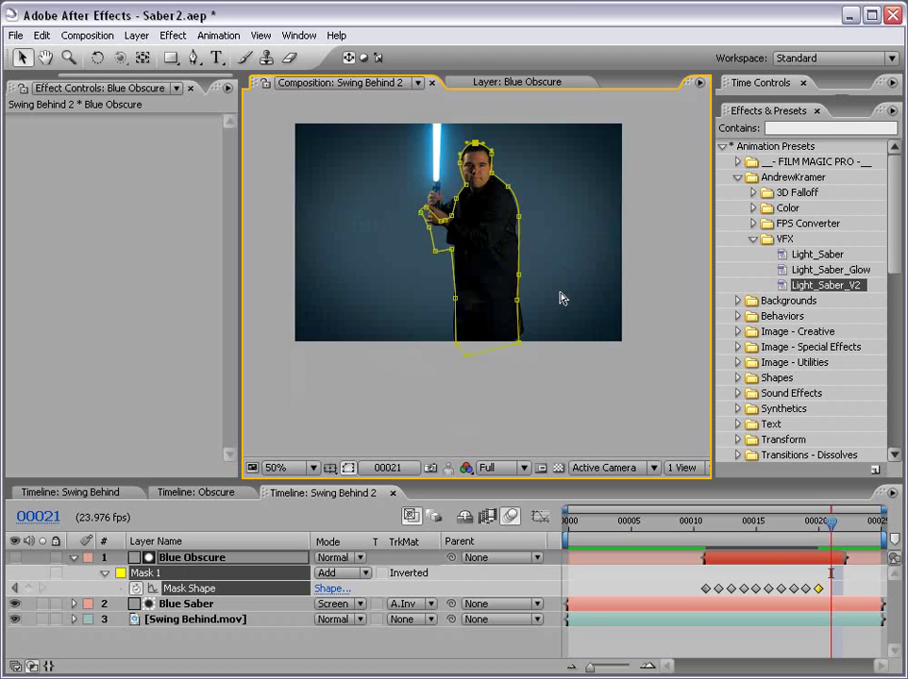
{"action": "key", "text": "space"}
{"action": "key", "text": "space"}
{"action": "key", "text": "period"}
{"action": "key", "text": "grave"}
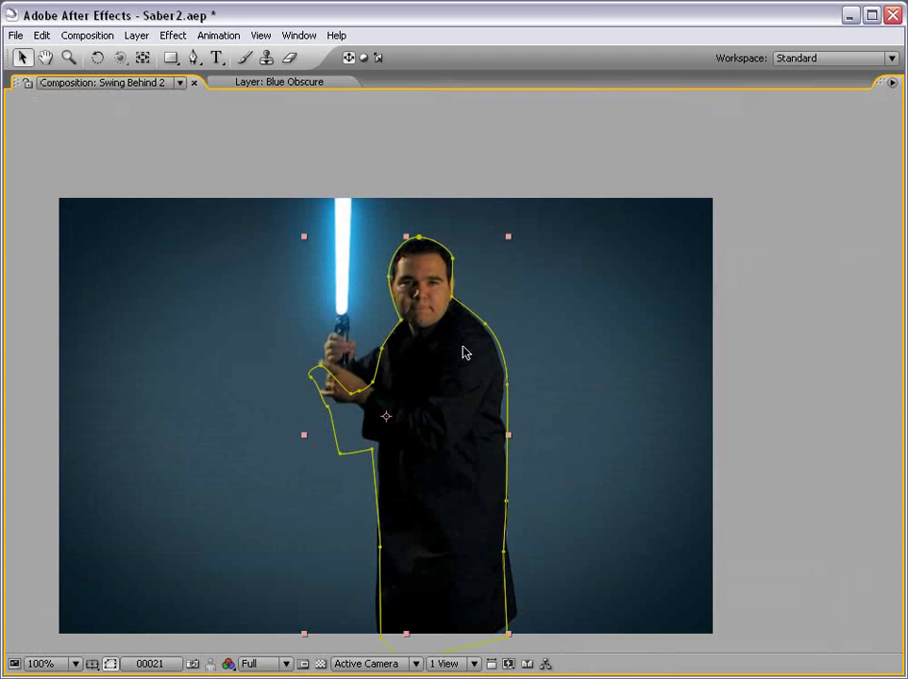
{"action": "key", "text": "F2"}
{"action": "left_click", "coordinate": [460, 324]}
{"action": "key", "text": "grave"}
{"action": "key", "text": "comma"}
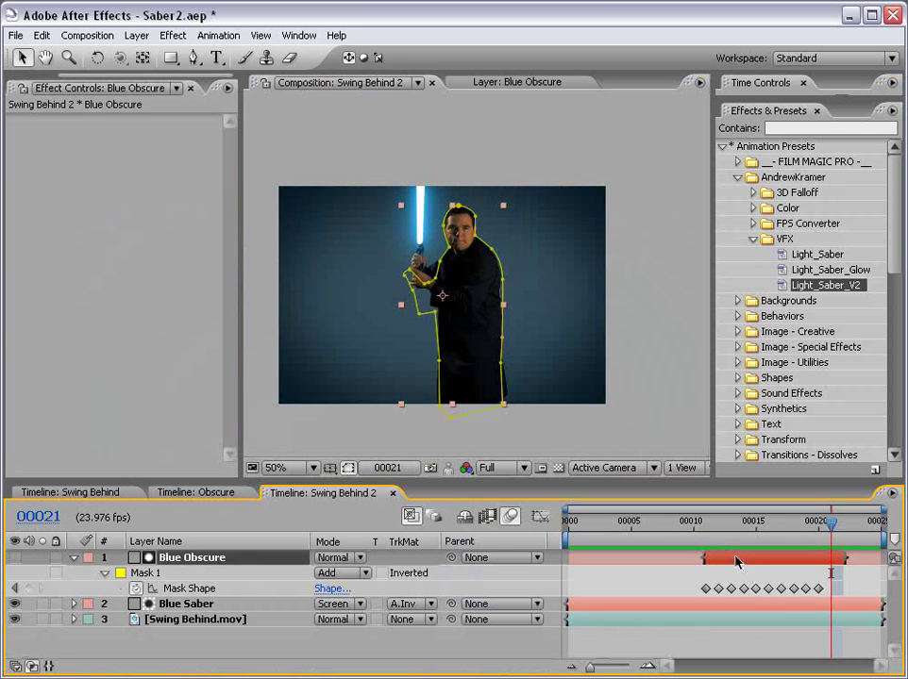
Step: Set Blue Obscure's Mask Feather to 4 pixels
{"action": "key", "text": "f"}
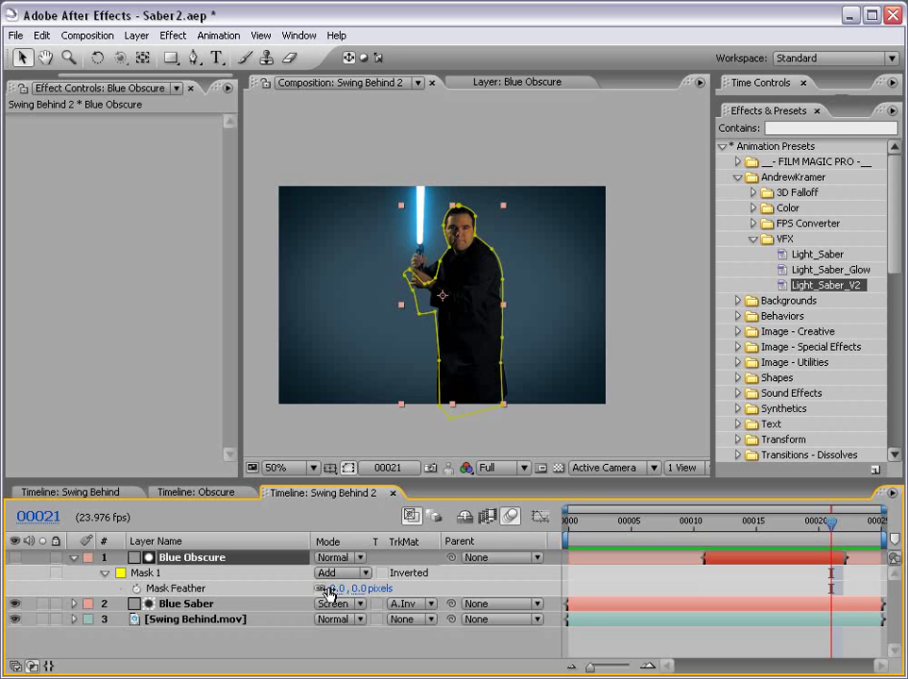
{"action": "left_click", "coordinate": [332, 588]}
{"action": "type", "text": "4"}
{"action": "key", "text": "Return"}
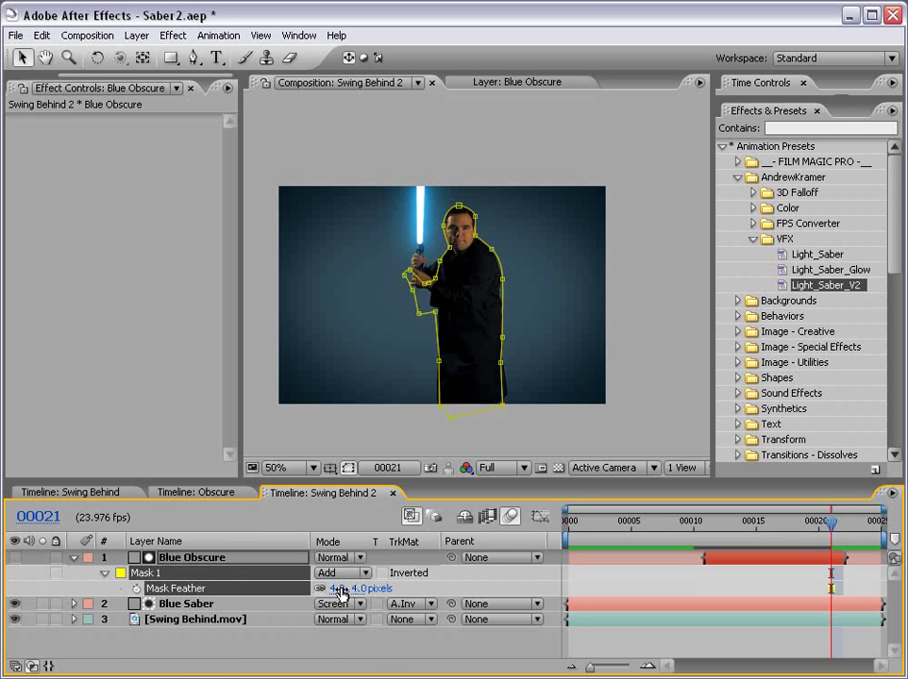
Step: Preview the feathered result and inspect frame 17 where the blade crosses the head
{"action": "key", "text": "grave"}
{"action": "key", "text": "period"}
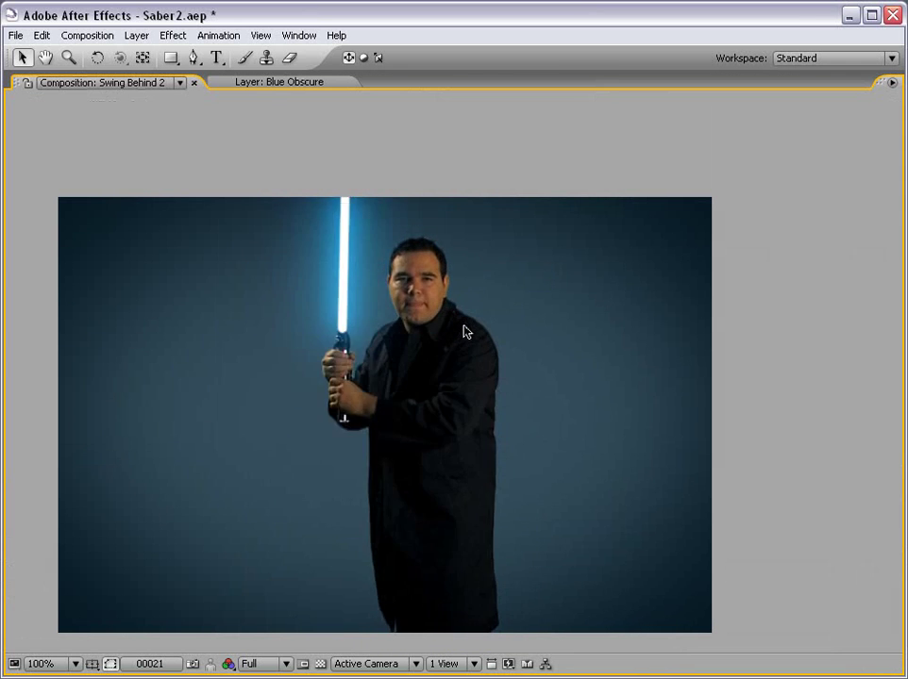
{"action": "key", "text": "space"}
{"action": "key", "text": "comma"}
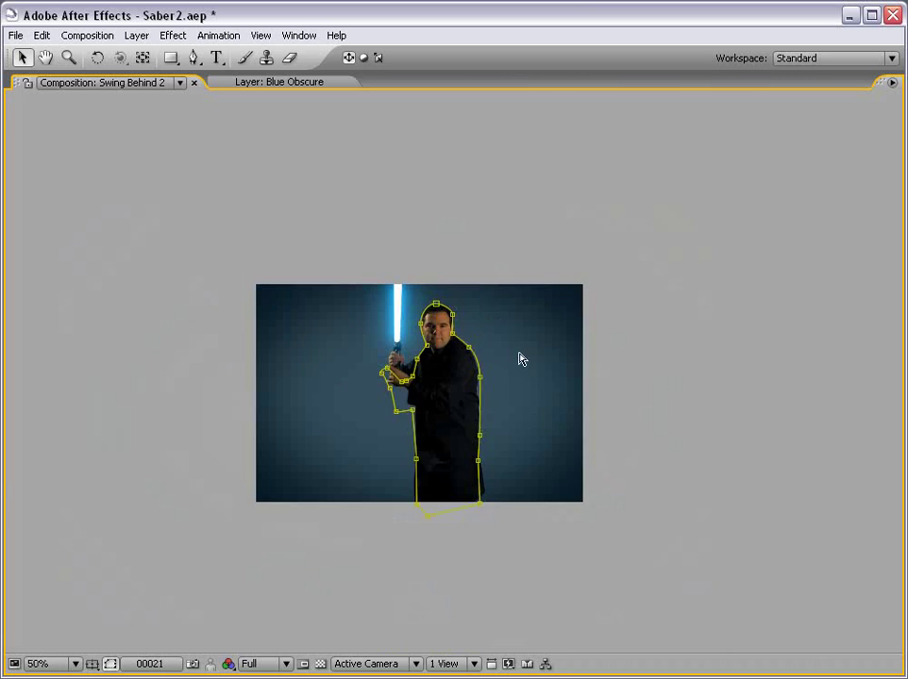
{"action": "key", "text": "grave"}
{"action": "left_click", "coordinate": [745, 521]}
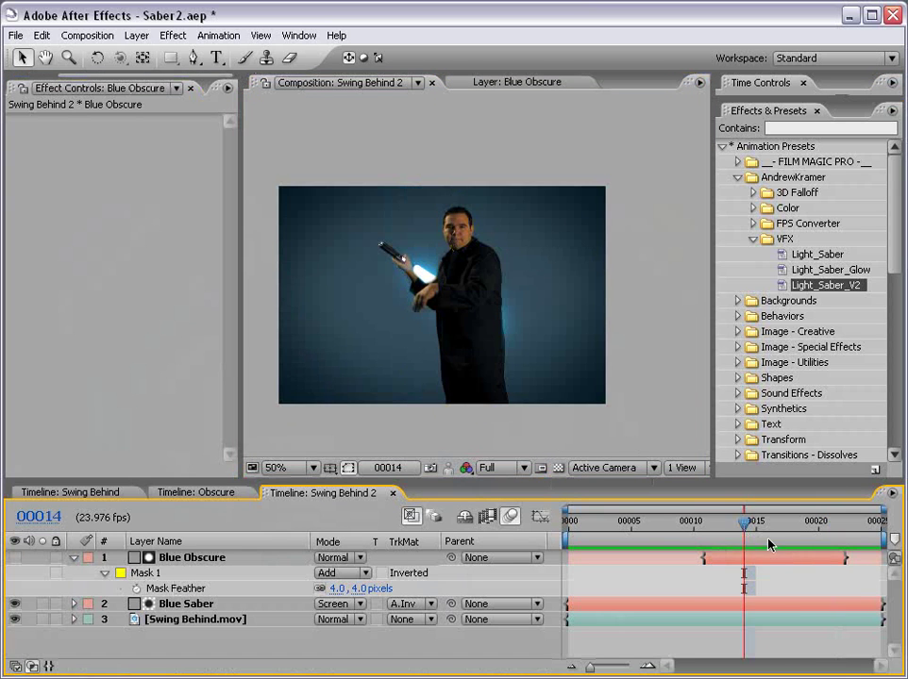
{"action": "left_click", "coordinate": [782, 521]}
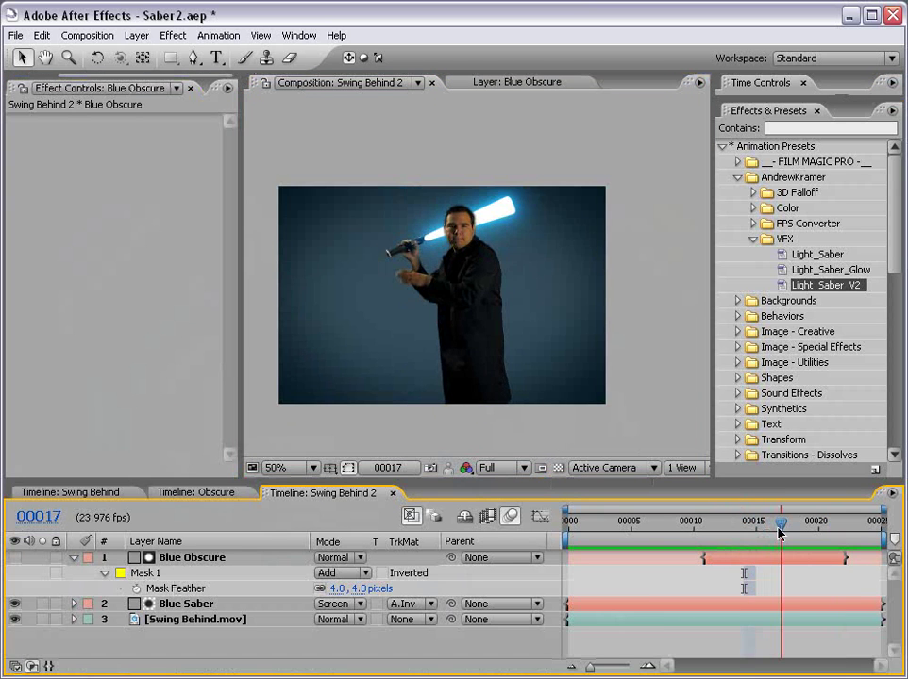
{"action": "key", "text": "period"}
{"action": "left_click_drag", "start_coordinate": [399, 247], "coordinate": [438, 279]}
{"action": "key", "text": "period"}
{"action": "key", "text": "comma"}
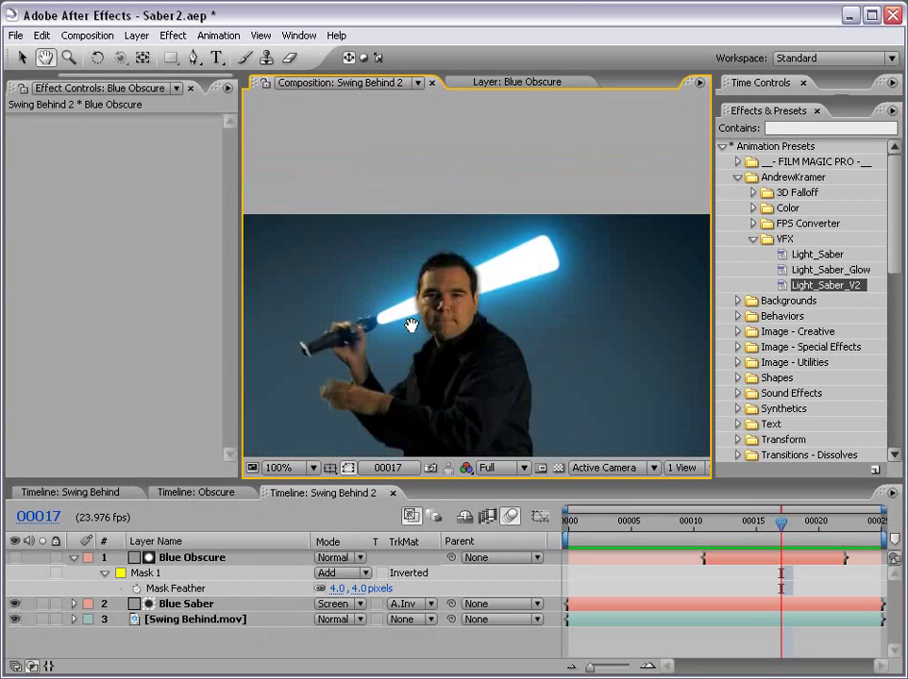
{"action": "key", "text": "comma"}
{"action": "left_click", "coordinate": [74, 558]}
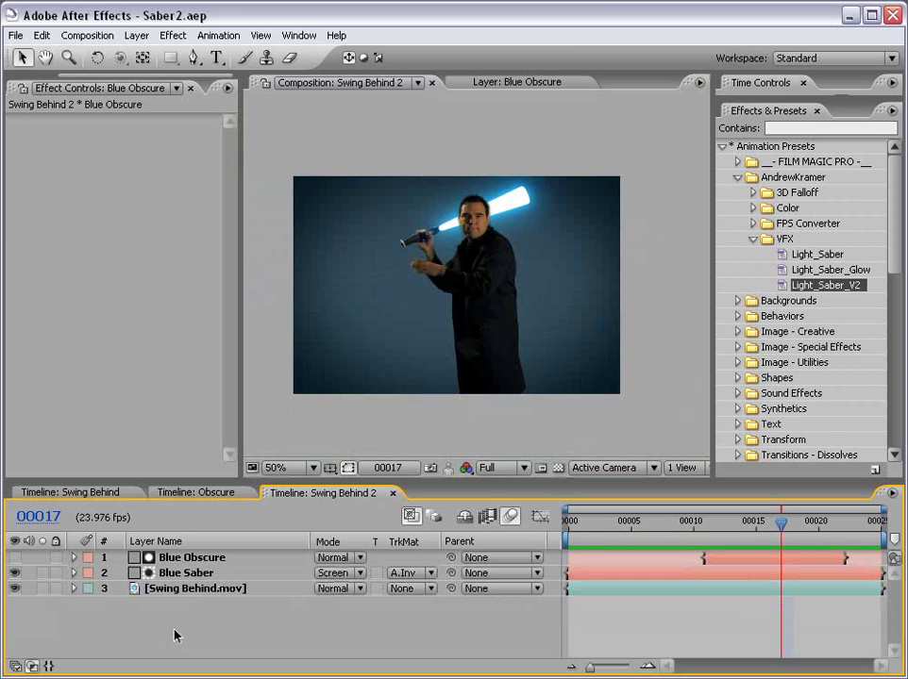
Step: Turn off Blue Saber's built-in glow and set its Saber_Controls colour to white
{"action": "left_click", "coordinate": [186, 573]}
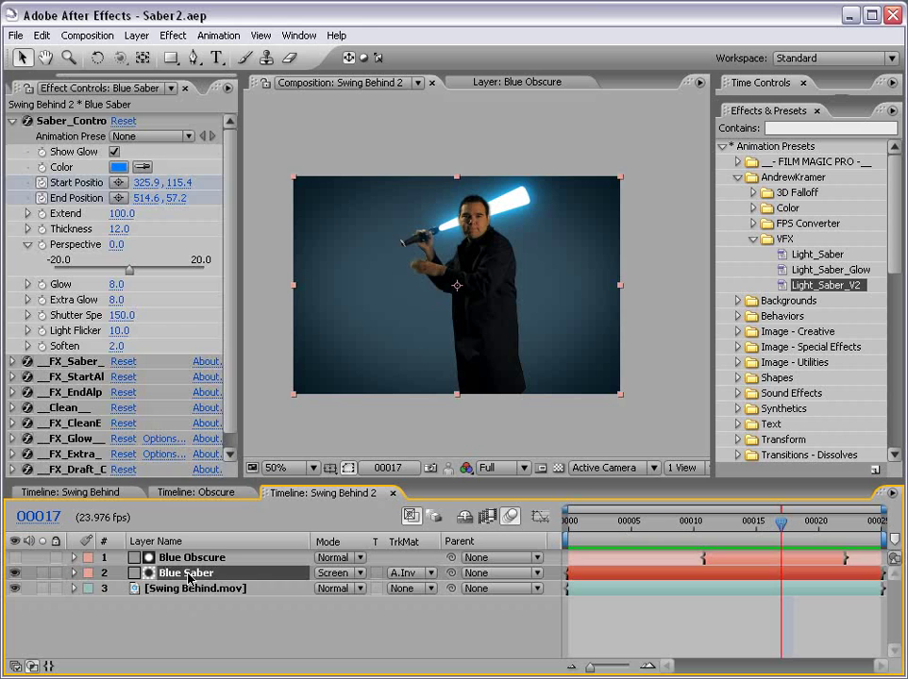
{"action": "left_click", "coordinate": [114, 151]}
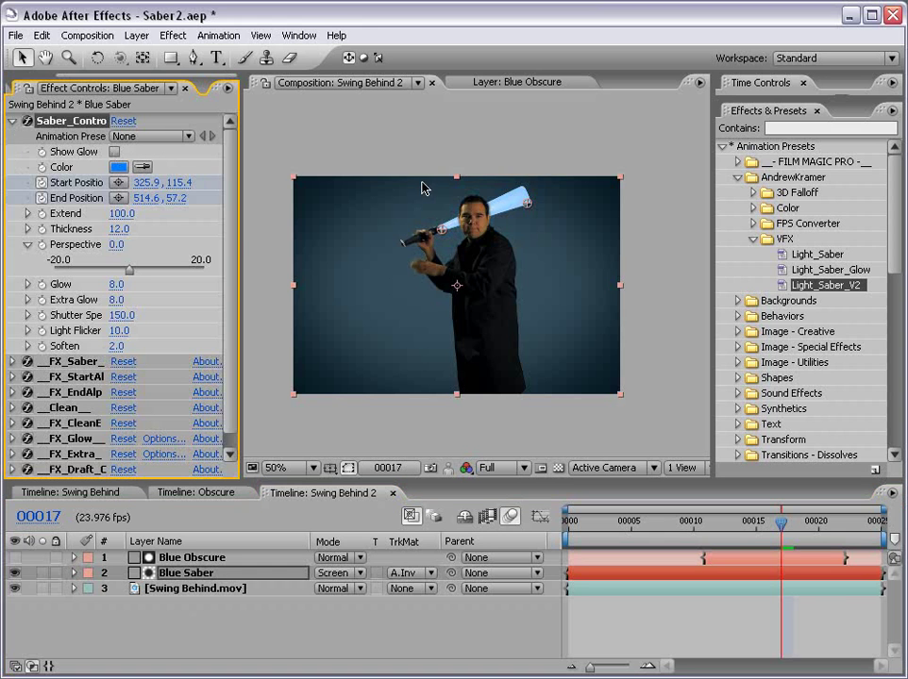
{"action": "left_click", "coordinate": [118, 167]}
{"action": "left_click", "coordinate": [659, 285]}
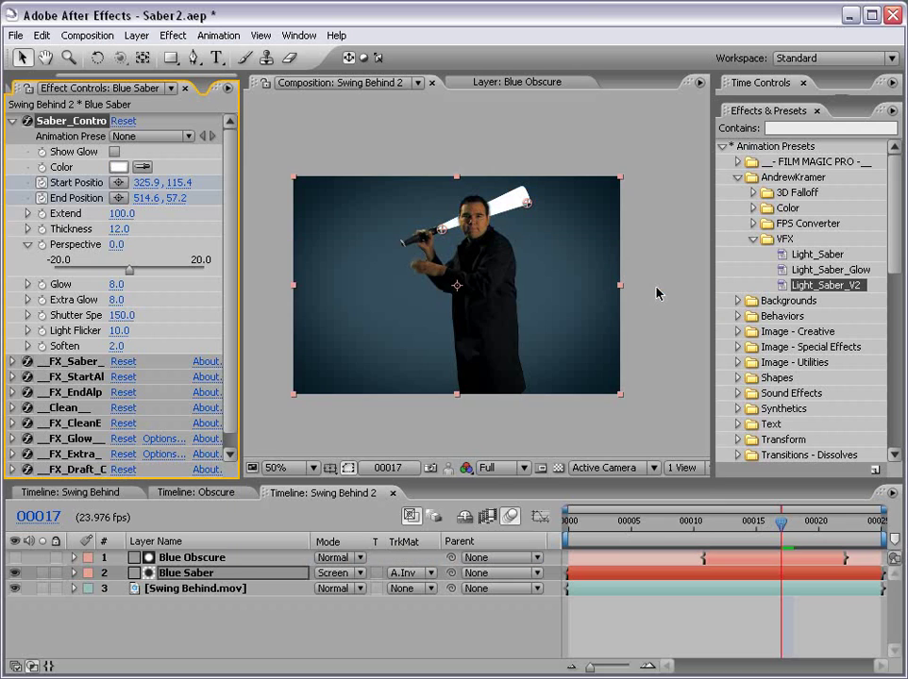
{"action": "key", "text": "slash"}
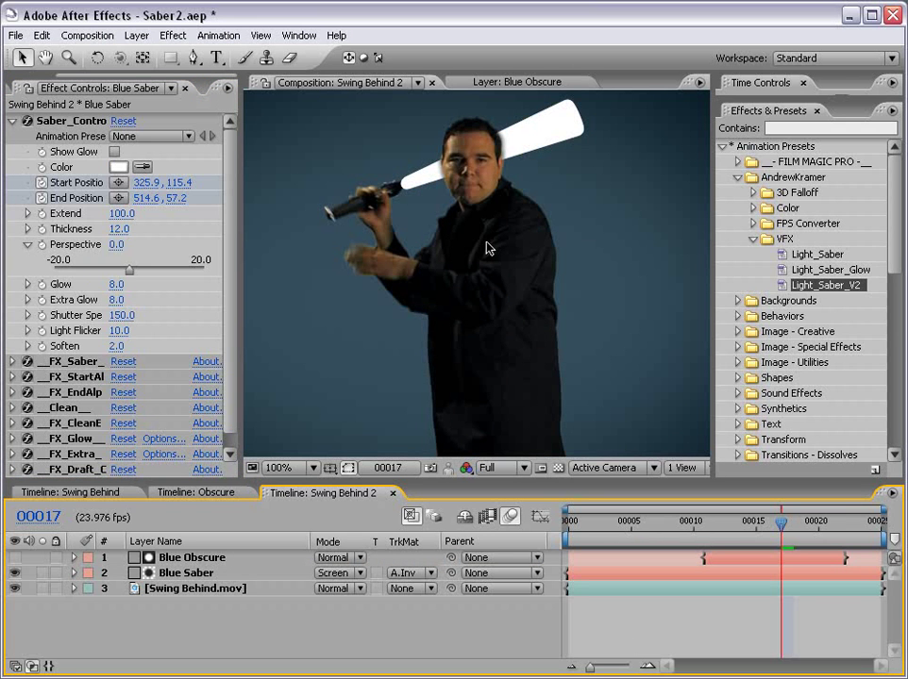
Step: Select the Blue Obscure and Blue Saber layers for nesting
{"action": "left_click", "coordinate": [193, 557]}
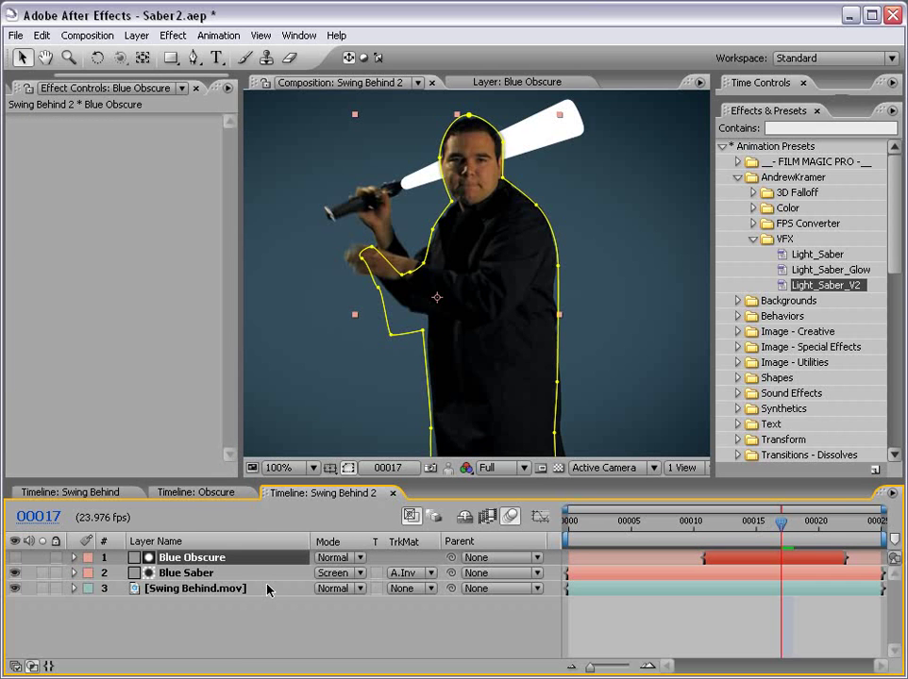
{"action": "left_click", "coordinate": [229, 606]}
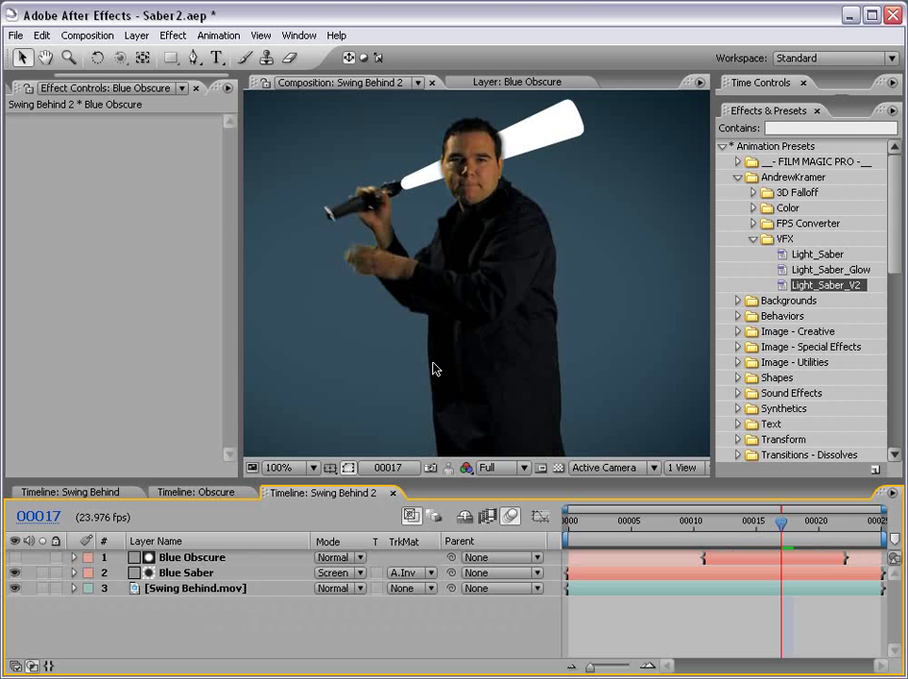
{"action": "left_click", "coordinate": [189, 575]}
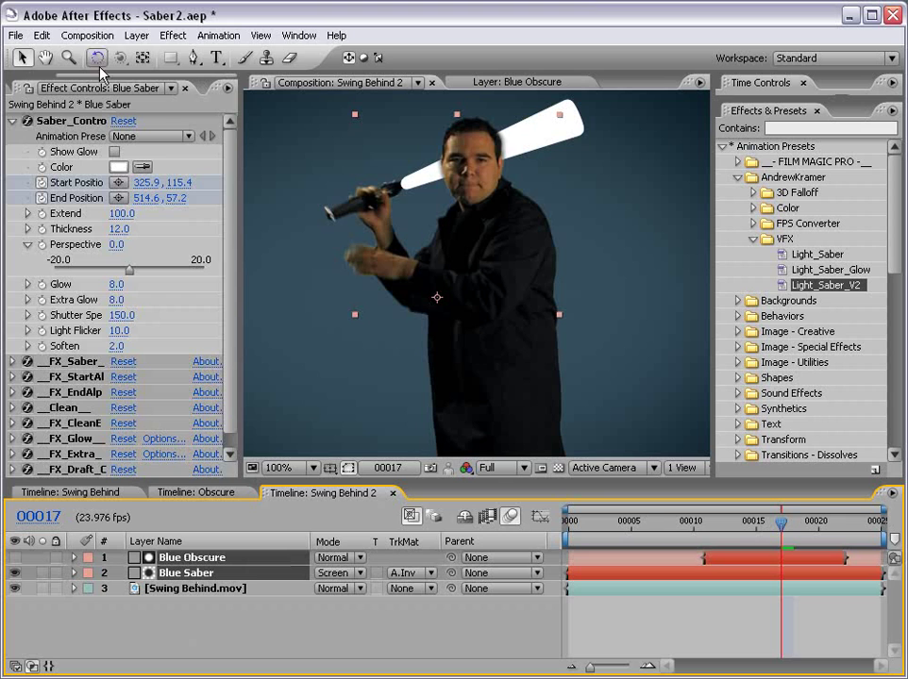
Step: Pre-compose the selected saber layers into a new composition named 'Saber'
{"action": "left_click", "coordinate": [136, 35]}
{"action": "left_click", "coordinate": [181, 505]}
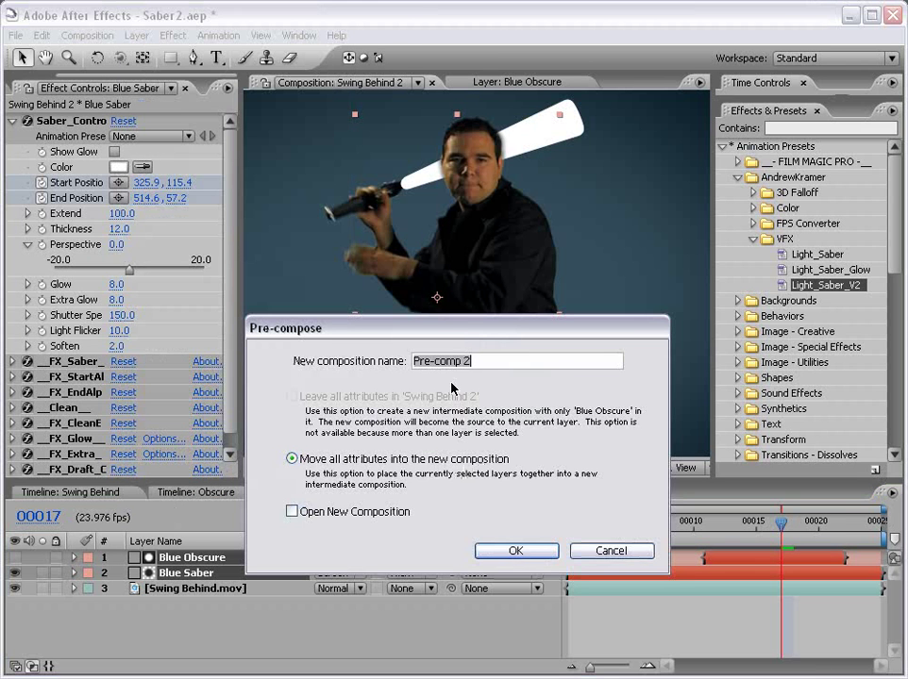
{"action": "type", "text": "Sab"}
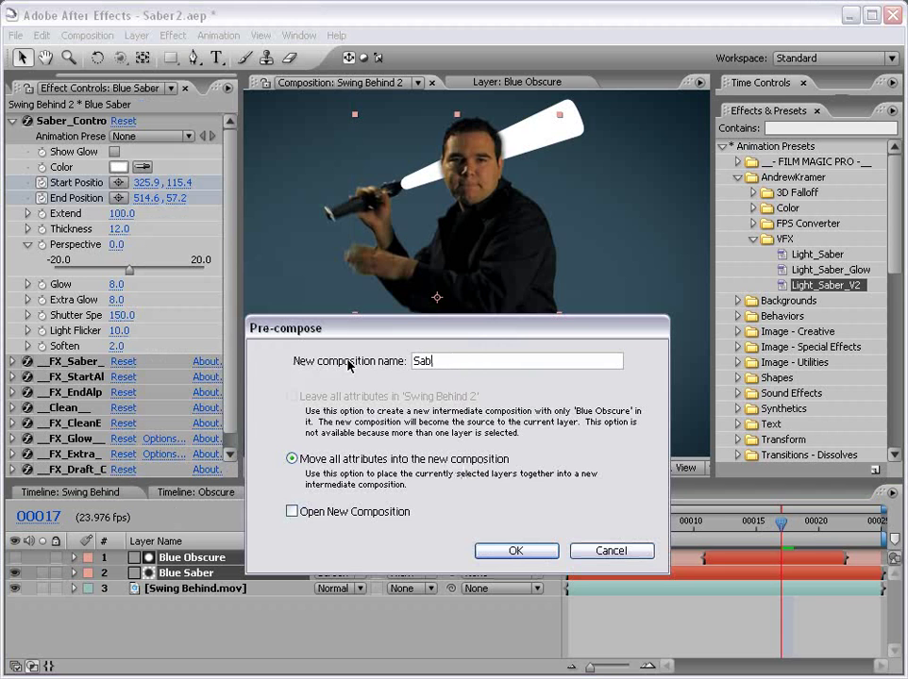
{"action": "type", "text": "er"}
{"action": "key", "text": "Return"}
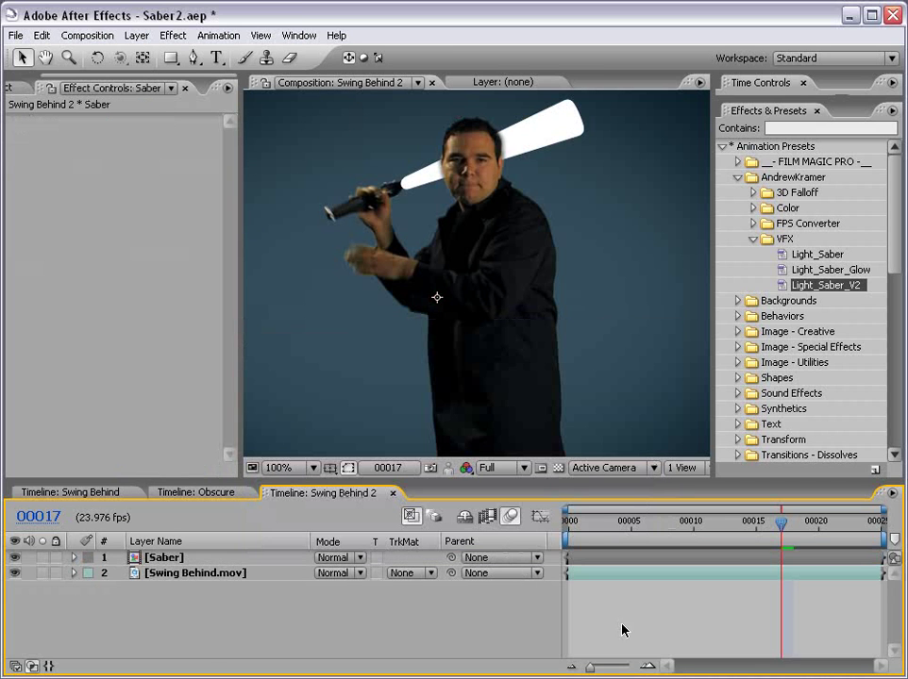
Step: Apply the Light_Saber_Glow preset to the Saber layer and expand Saber_Glow
{"action": "left_click", "coordinate": [733, 561]}
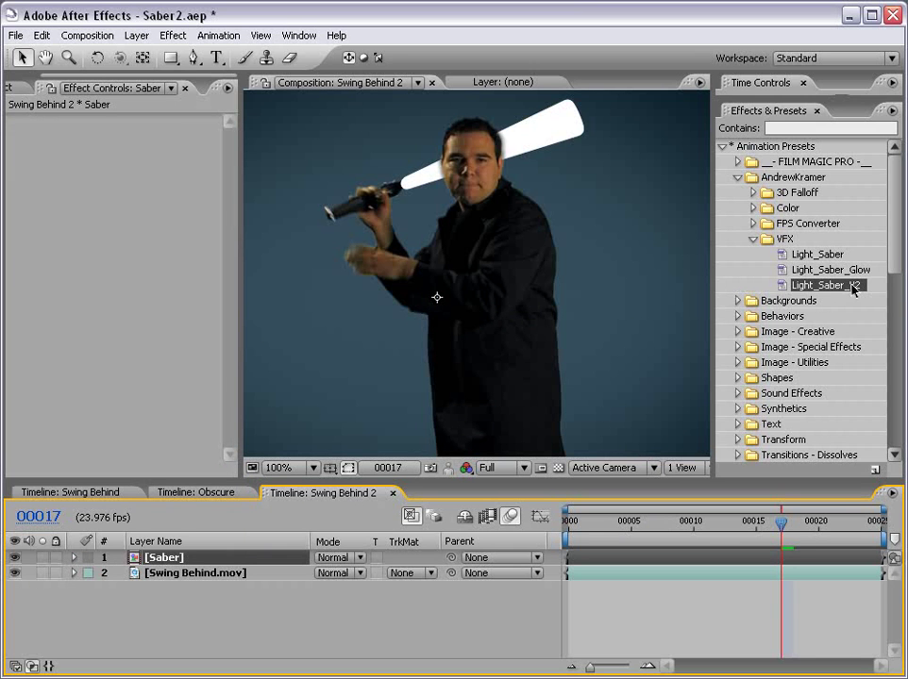
{"action": "left_click", "coordinate": [823, 271]}
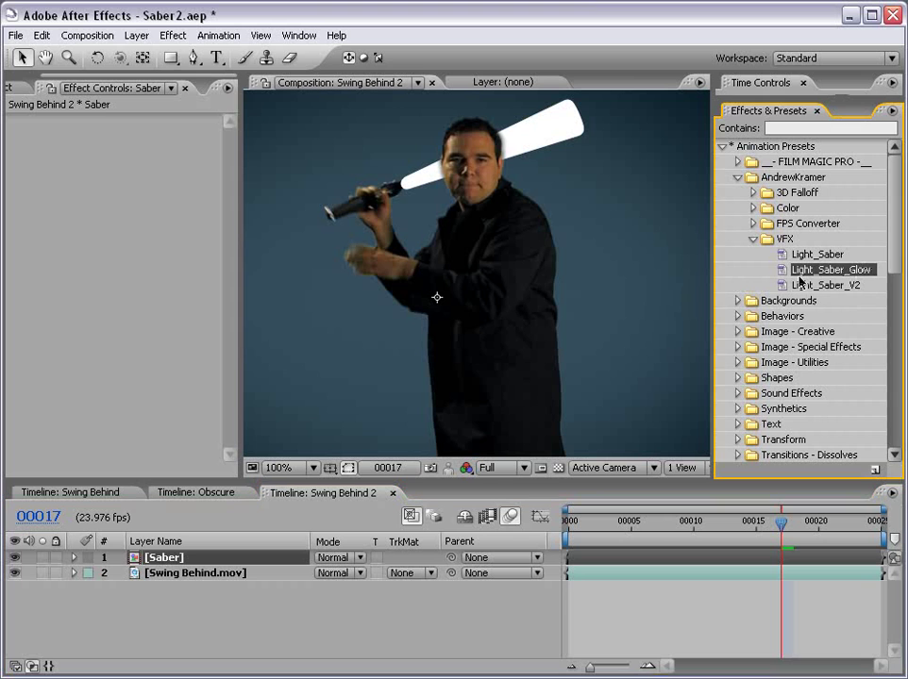
{"action": "left_click_drag", "start_coordinate": [823, 270], "coordinate": [637, 558]}
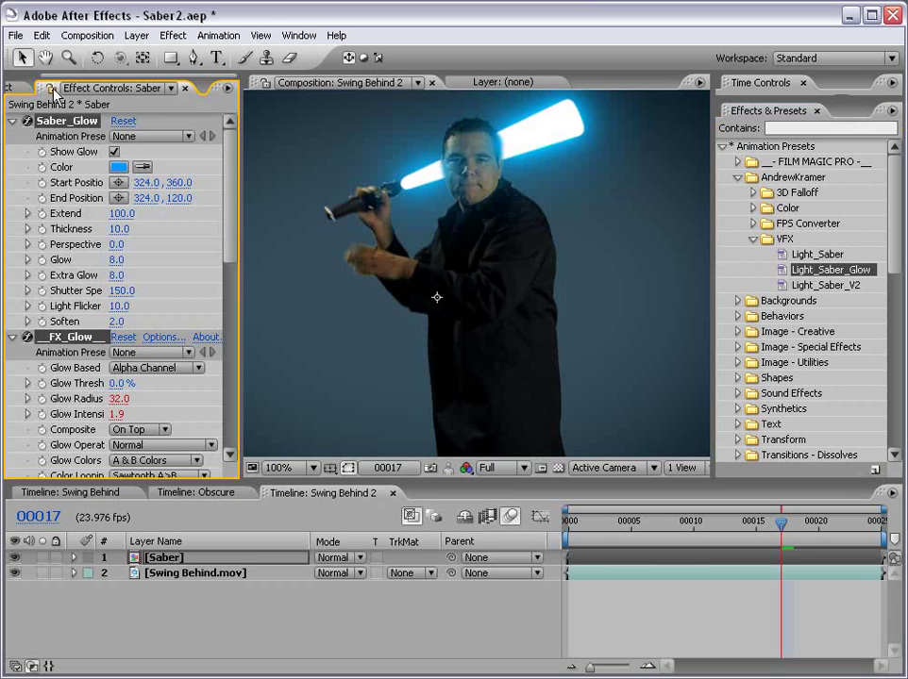
{"action": "left_click", "coordinate": [13, 341], "text": "ctrl"}
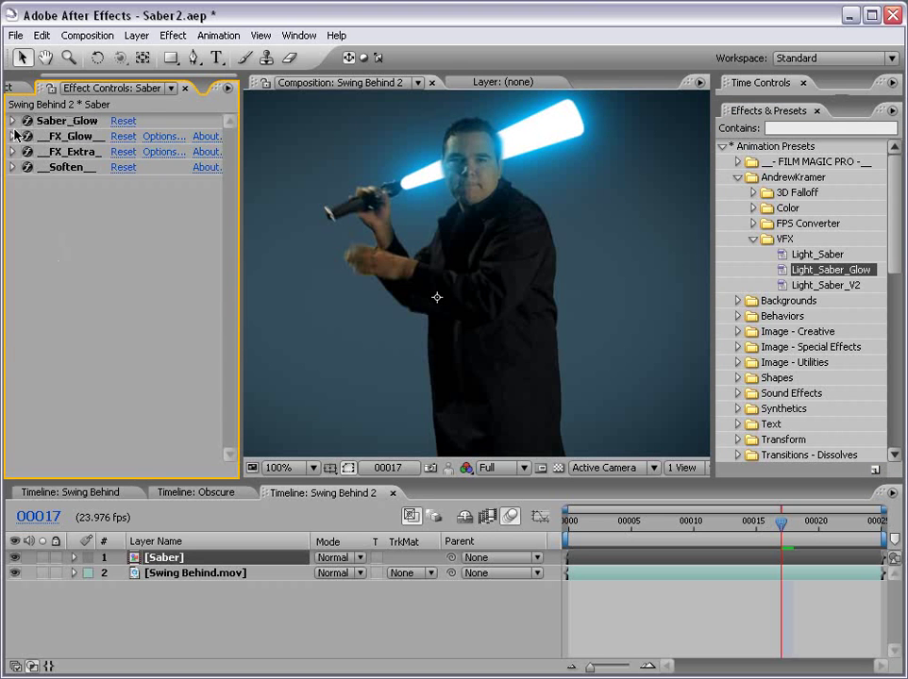
{"action": "left_click", "coordinate": [13, 122]}
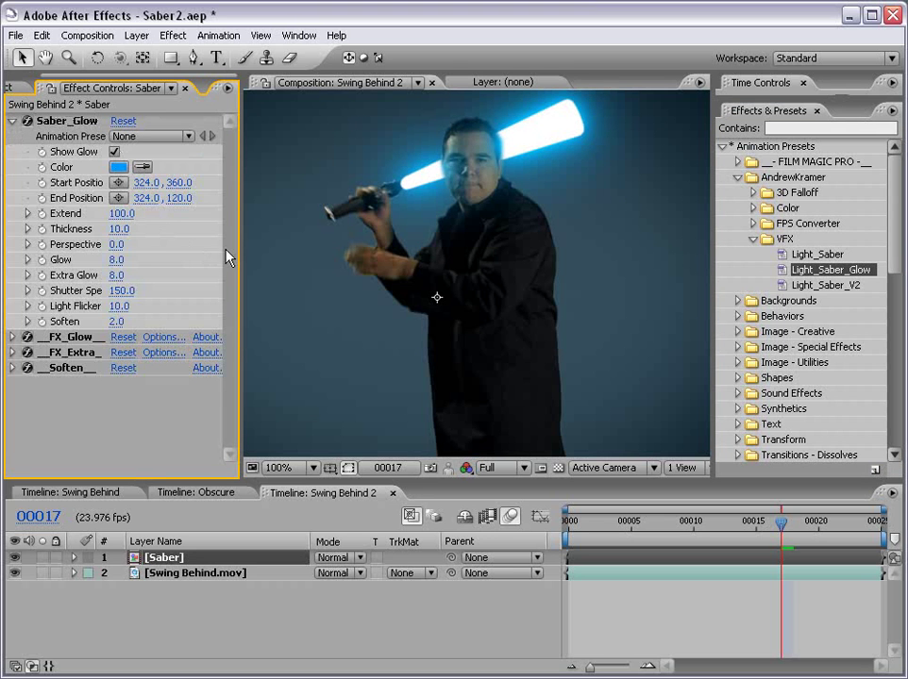
Step: Make the Obscure composition's saber red, then return to Swing Behind 2
{"action": "left_click", "coordinate": [181, 495]}
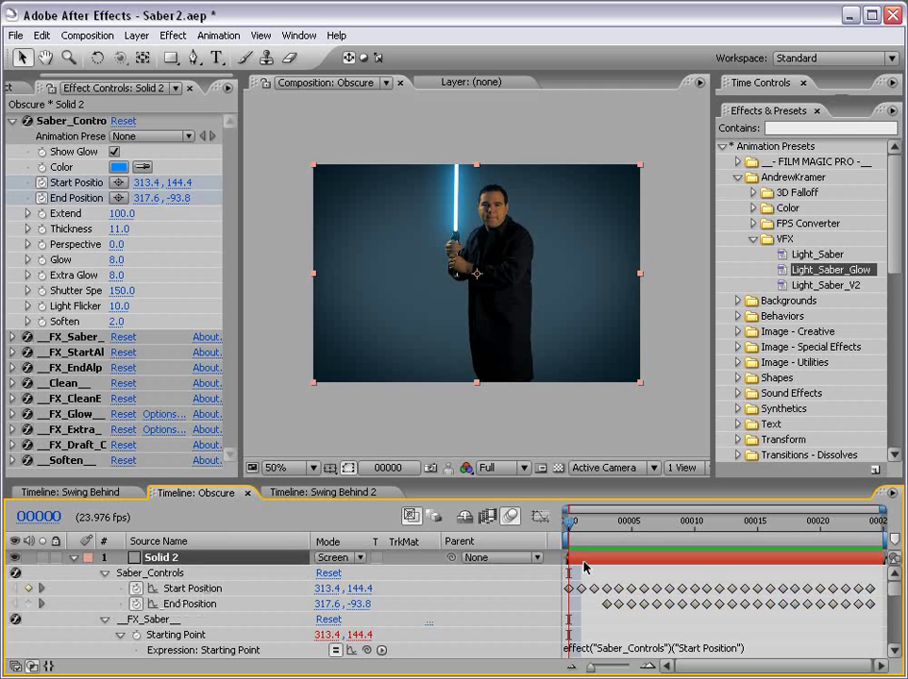
{"action": "left_click", "coordinate": [118, 167]}
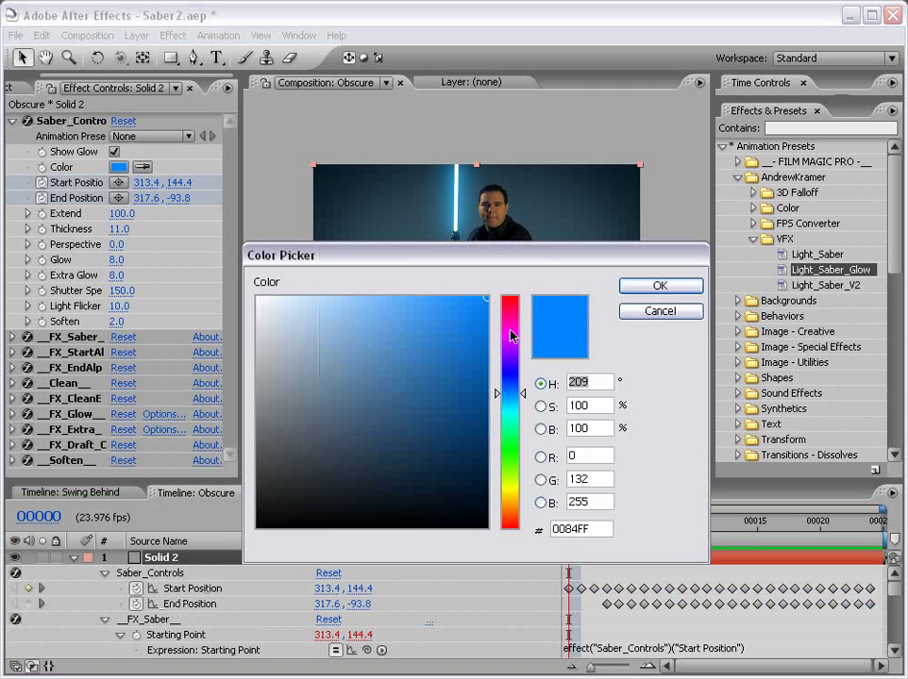
{"action": "left_click_drag", "start_coordinate": [512, 336], "coordinate": [552, 300]}
{"action": "left_click", "coordinate": [651, 285]}
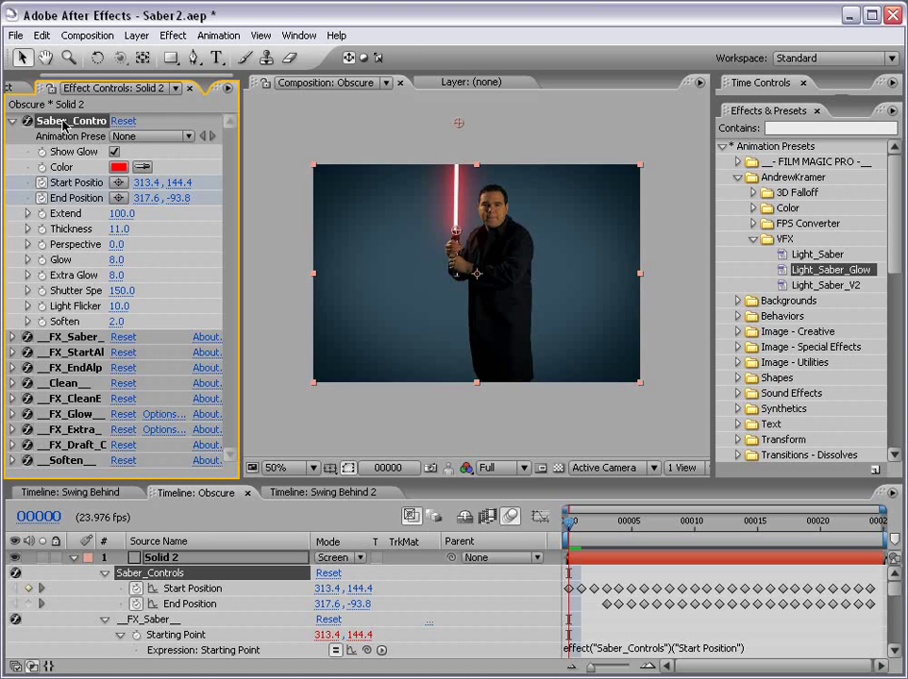
{"action": "left_click", "coordinate": [306, 492]}
{"action": "left_click", "coordinate": [101, 148]}
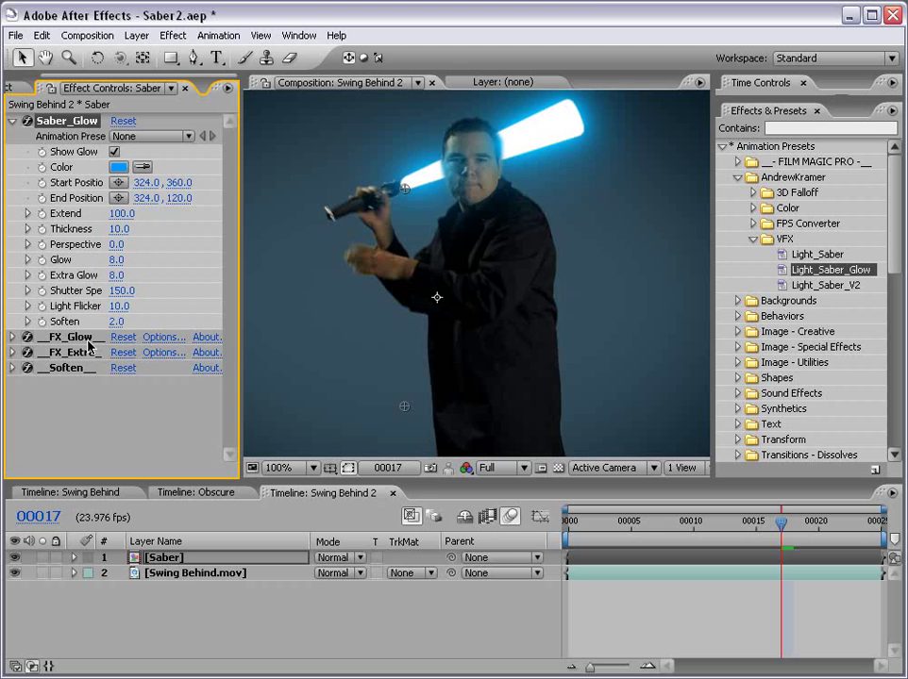
Step: Paste the red saber settings into Saber_Glow and set the Saber layer to Screen mode
{"action": "key", "text": "ctrl+v"}
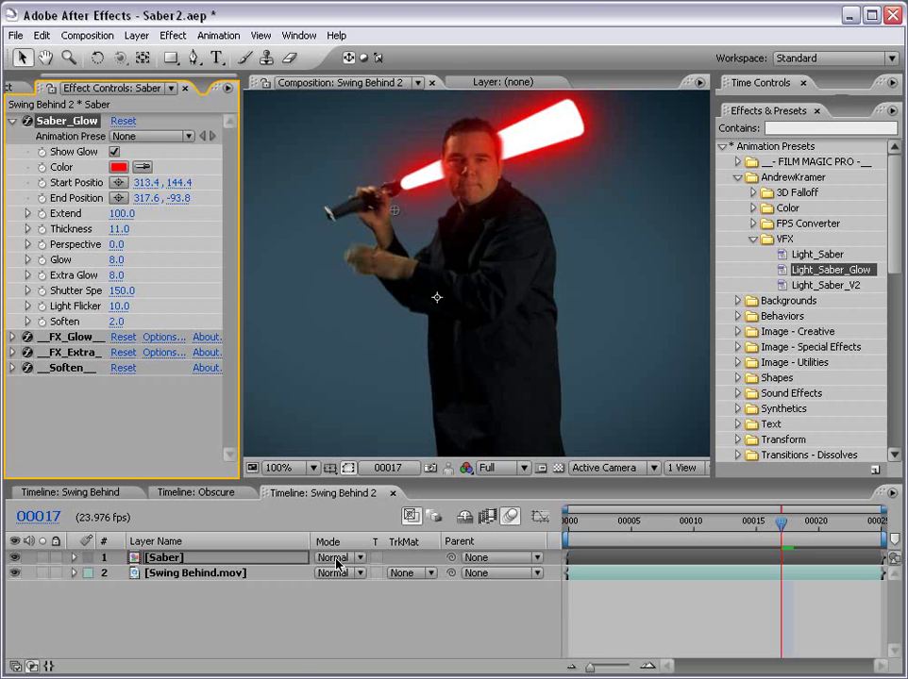
{"action": "left_click", "coordinate": [343, 559]}
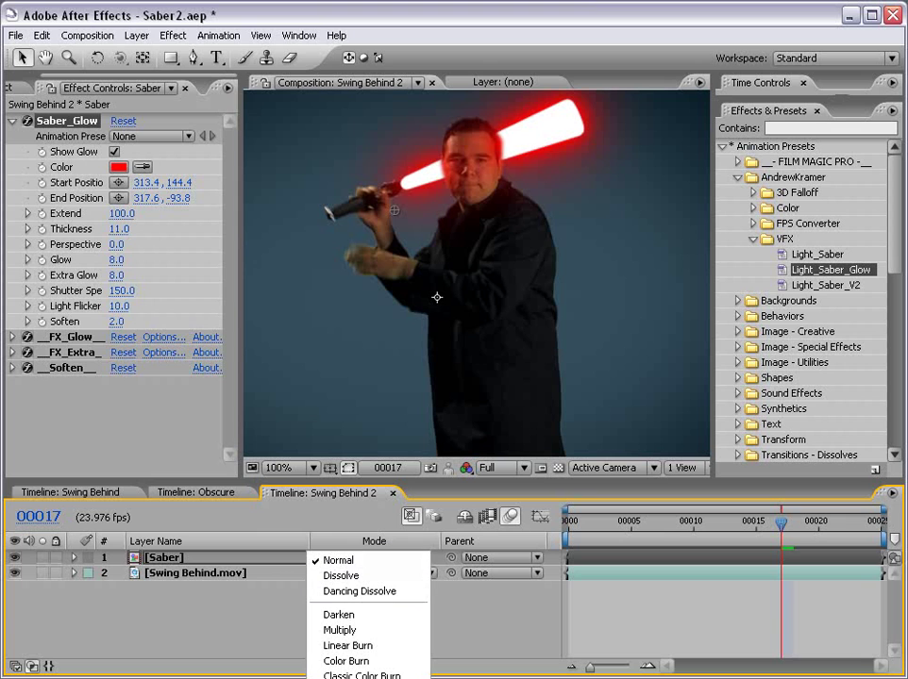
{"action": "left_click", "coordinate": [344, 674]}
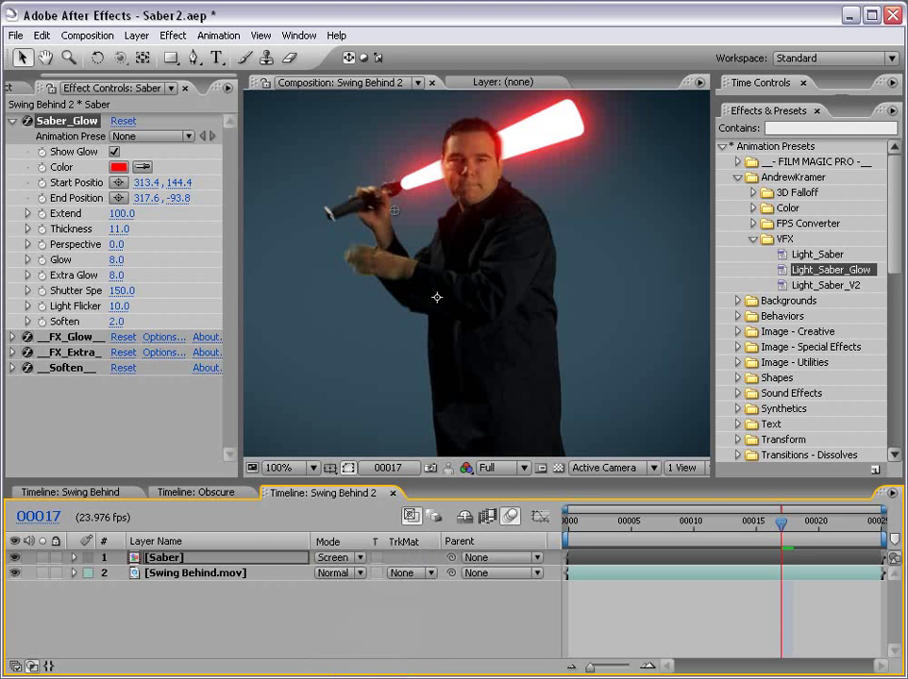
Step: Set the glow colour to orange-red FF4200 and preview the composition
{"action": "left_click", "coordinate": [117, 168]}
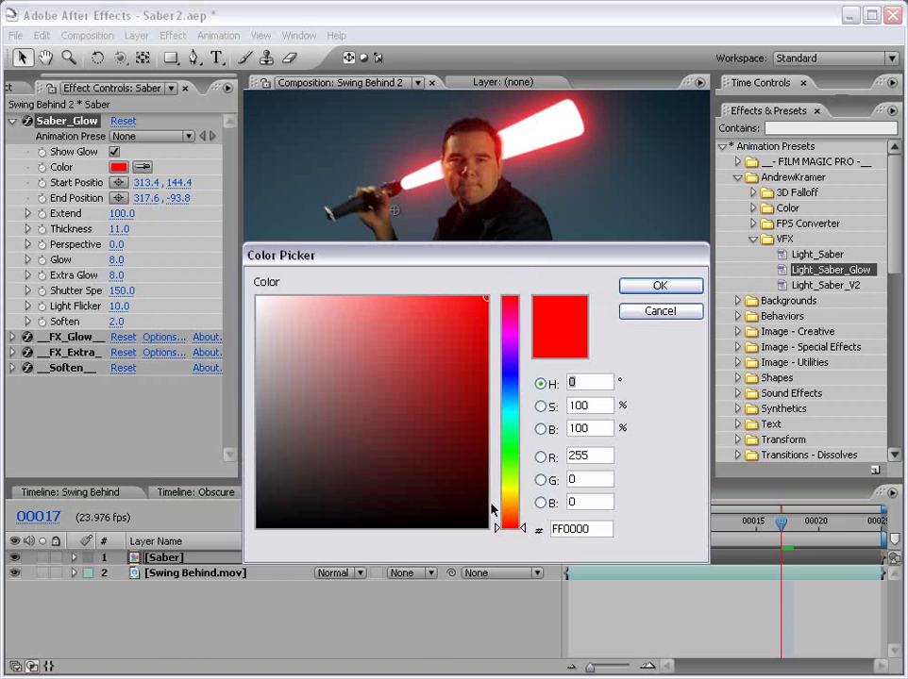
{"action": "left_click", "coordinate": [515, 522]}
{"action": "left_click", "coordinate": [659, 285]}
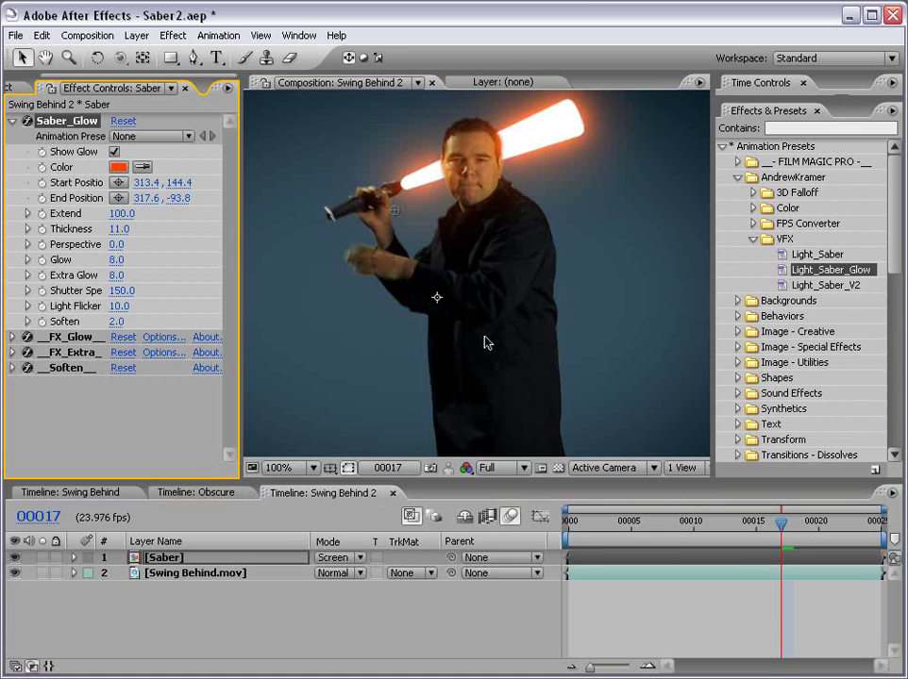
{"action": "key", "text": "comma"}
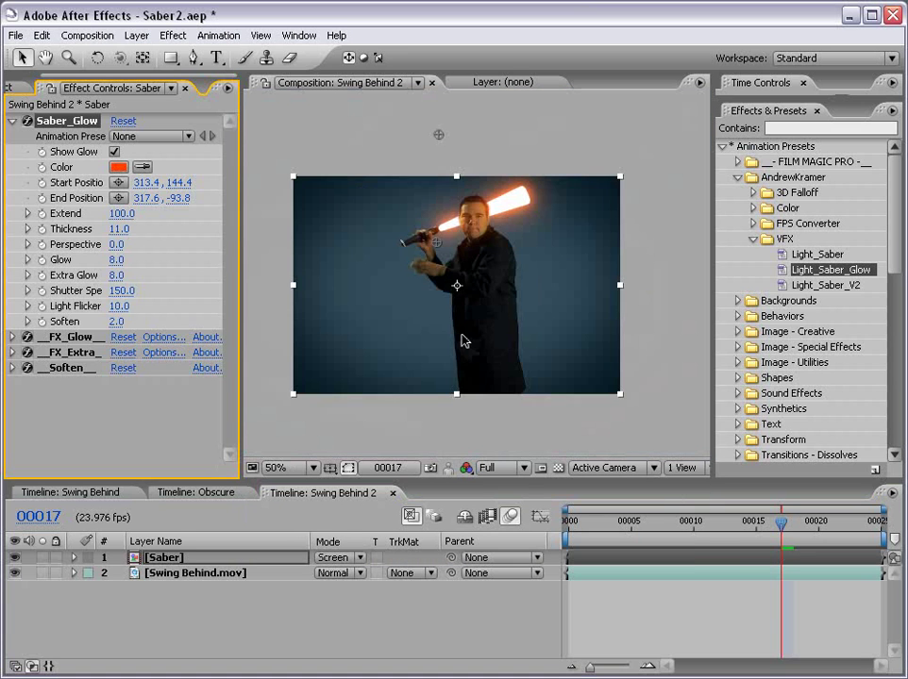
{"action": "key", "text": "period"}
{"action": "key", "text": "space"}
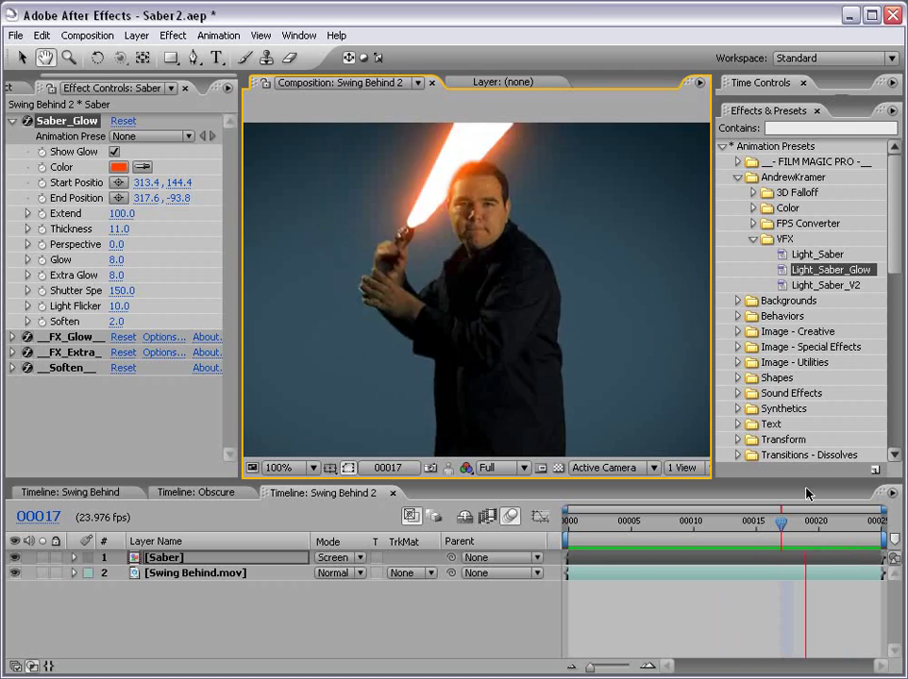
Step: Stop the preview at frame 18
{"action": "left_click", "coordinate": [792, 522]}
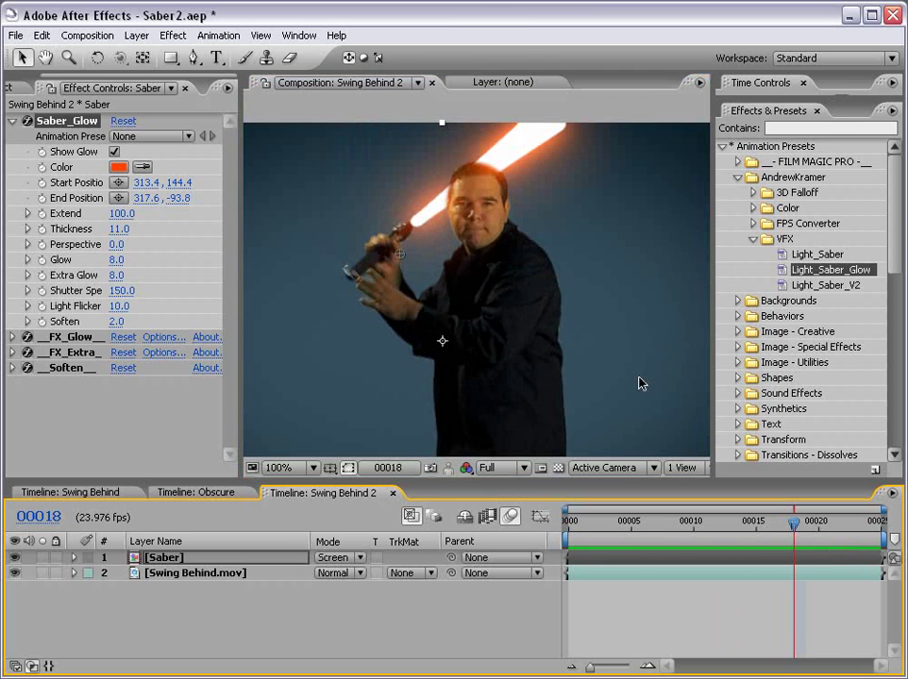